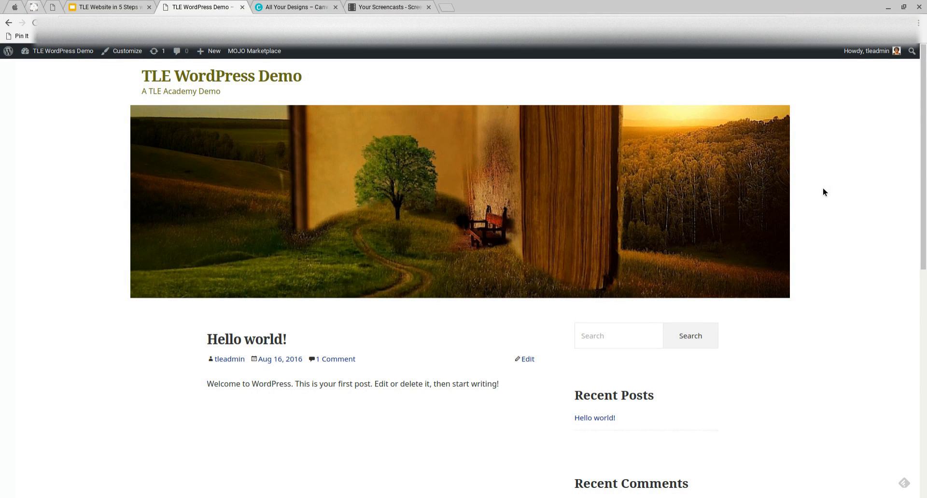
Open the WordPress Customizer from the TLE WordPress Demo site's front page
{"action": "mouse_move", "coordinate": [786, 142]}
{"action": "mouse_move", "coordinate": [58, 53]}
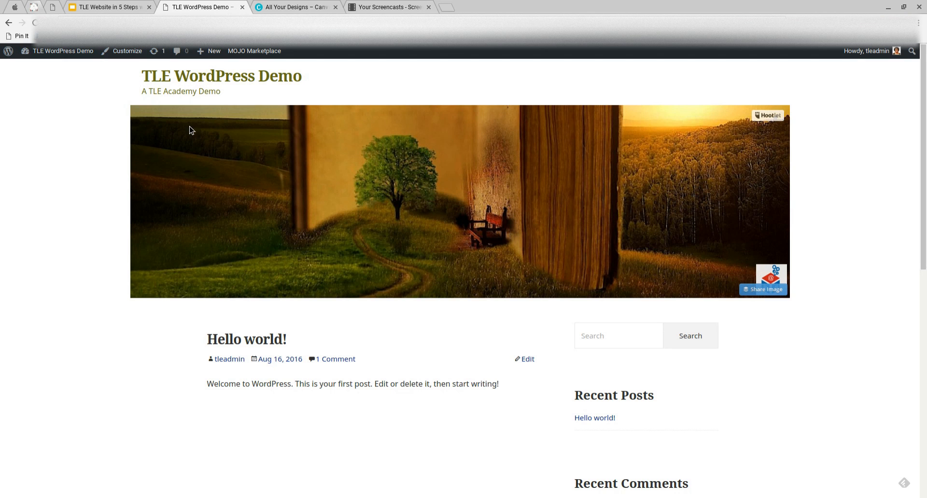
{"action": "left_click", "coordinate": [120, 53]}
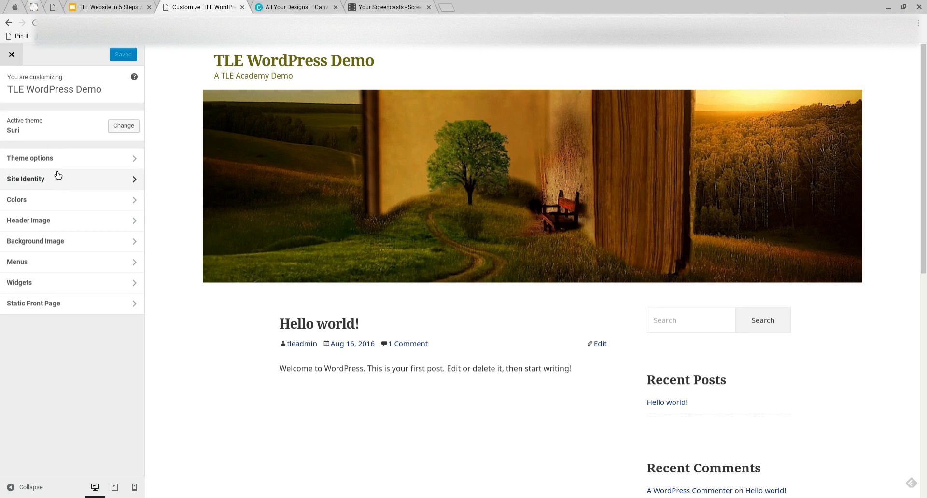
Open the Header Image section and highlight its recommended 1366 × 400 header size
{"action": "left_click", "coordinate": [58, 221]}
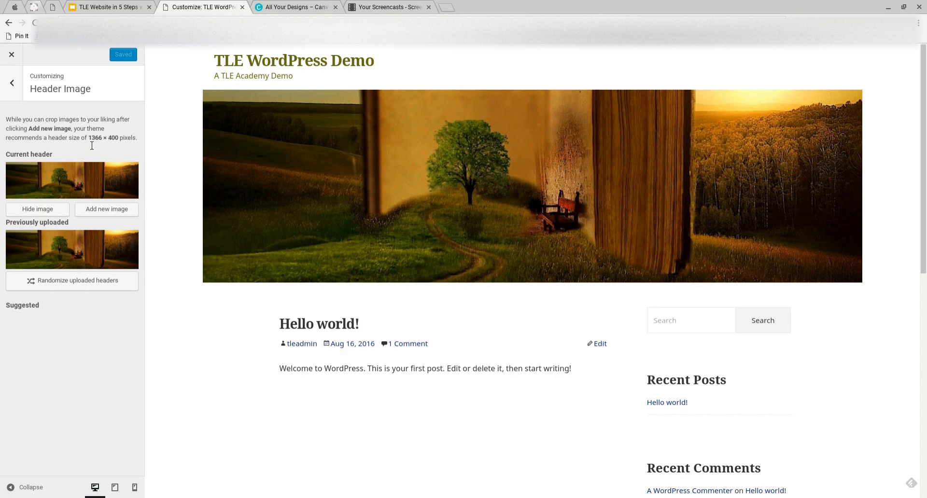
{"action": "left_click_drag", "start_coordinate": [88, 141], "coordinate": [127, 143]}
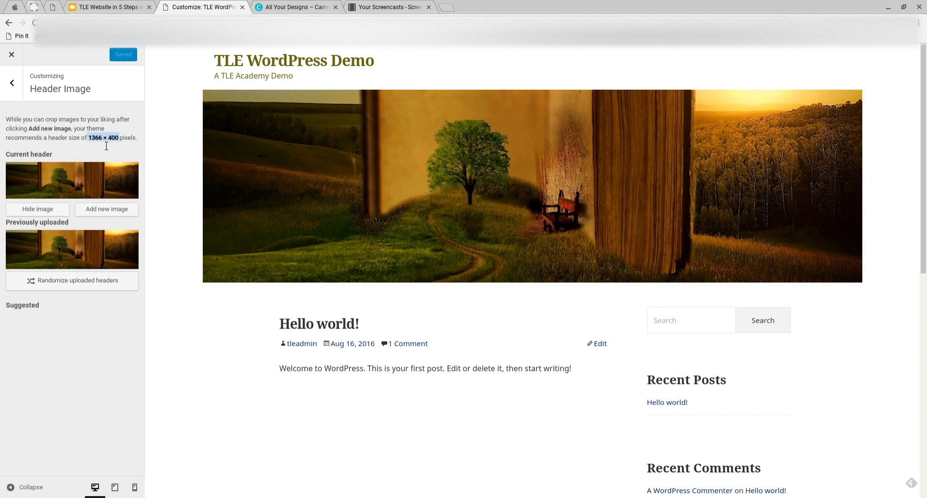
{"action": "left_click", "coordinate": [288, 8]}
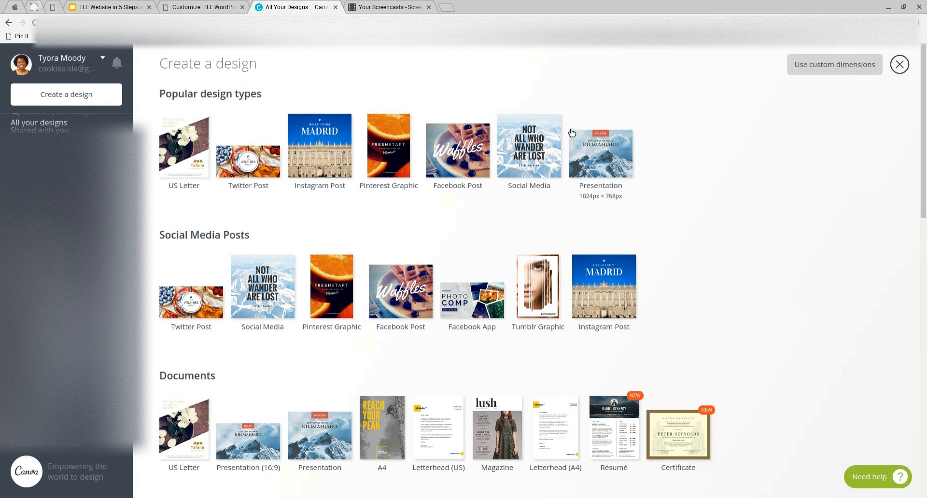
{"action": "left_click", "coordinate": [193, 7]}
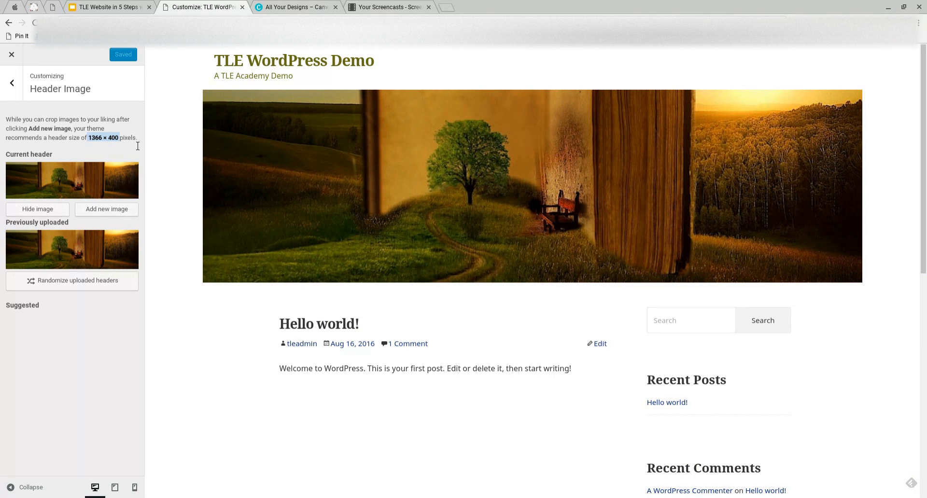
Switch to Canva and browse the Create a design gallery of design types
{"action": "left_click", "coordinate": [305, 7]}
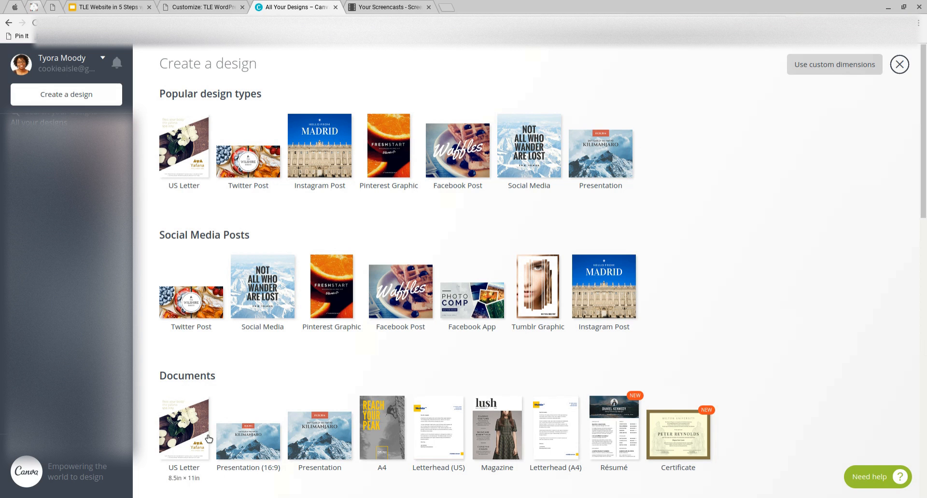
{"action": "scroll", "coordinate": [269, 407], "scroll_direction": "down", "scroll_amount": 2}
{"action": "scroll", "coordinate": [271, 408], "scroll_direction": "down", "scroll_amount": 1}
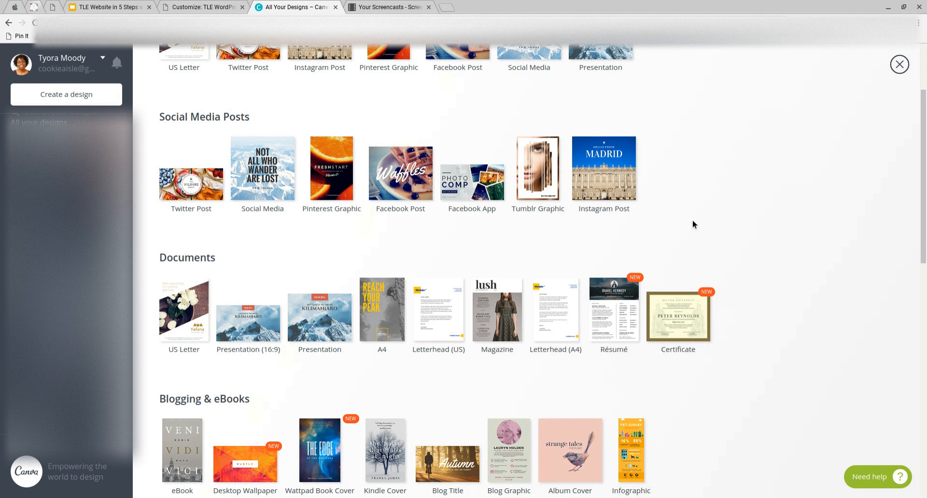
{"action": "scroll", "coordinate": [692, 224], "scroll_direction": "up", "scroll_amount": 2}
{"action": "scroll", "coordinate": [692, 221], "scroll_direction": "up", "scroll_amount": 1}
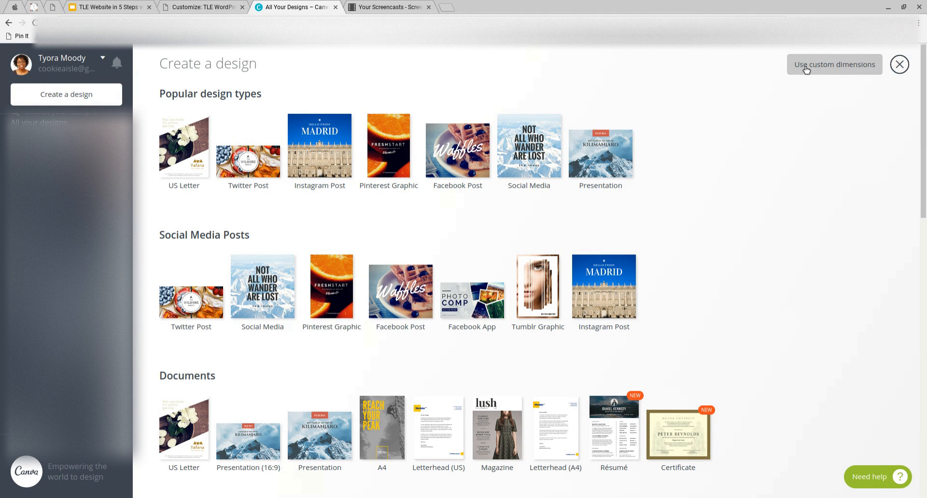
Create a custom-dimension Canva design with width 1366 and height 400 px
{"action": "left_click", "coordinate": [837, 65]}
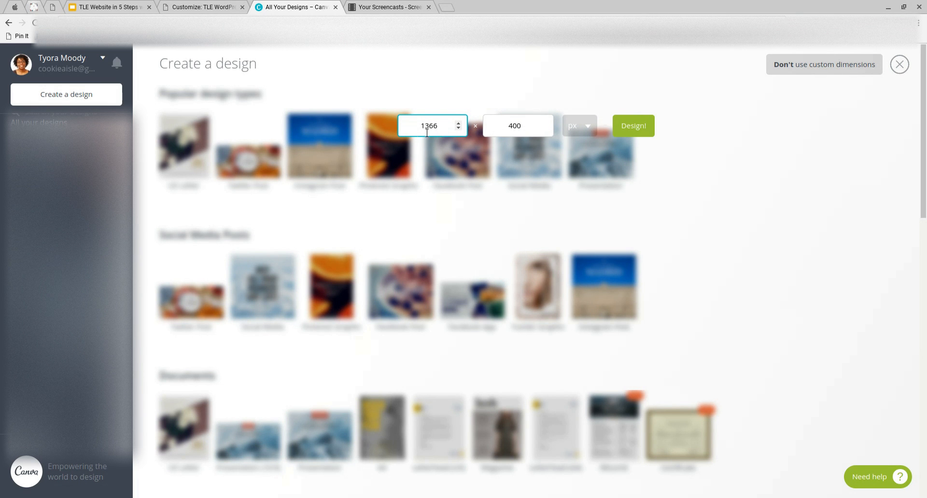
{"action": "left_click_drag", "start_coordinate": [420, 133], "coordinate": [453, 131]}
{"action": "double_click", "coordinate": [513, 129]}
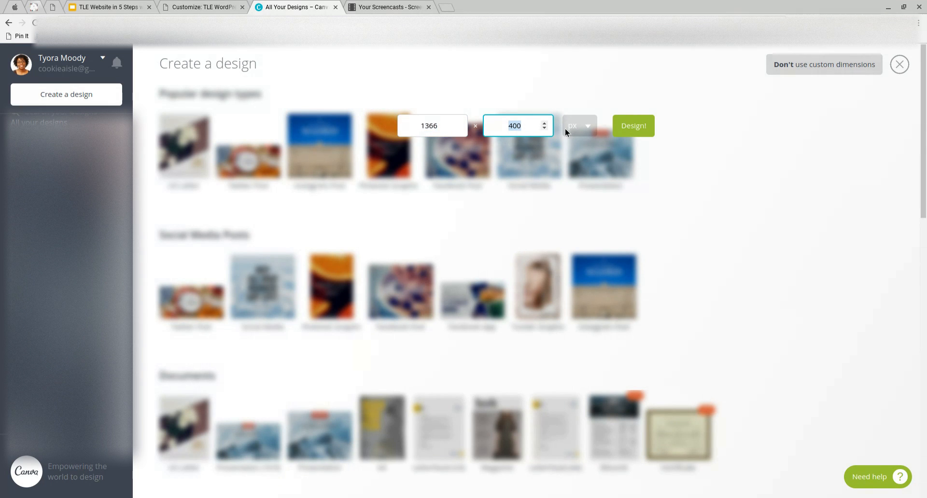
{"action": "left_click", "coordinate": [642, 128]}
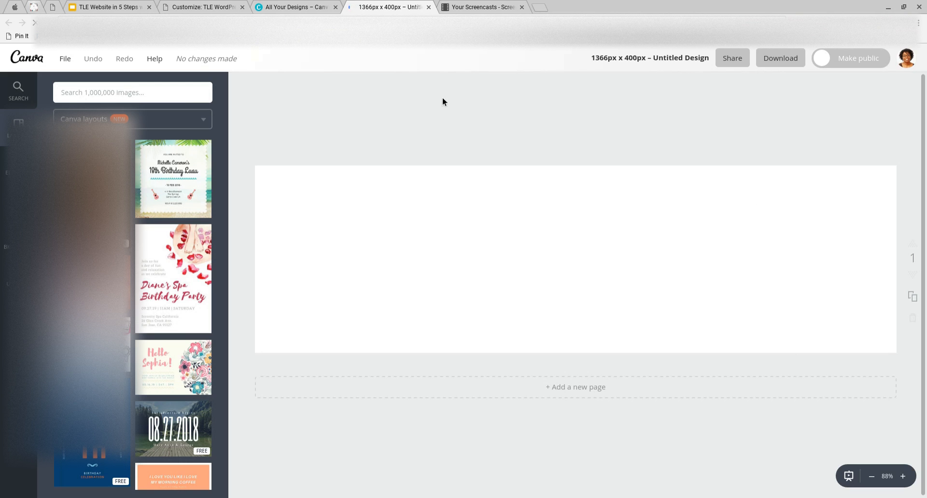
Apply the free pastel cactus-pattern layout with the 'i'm stuck' text to the blank header
{"action": "left_click", "coordinate": [210, 9]}
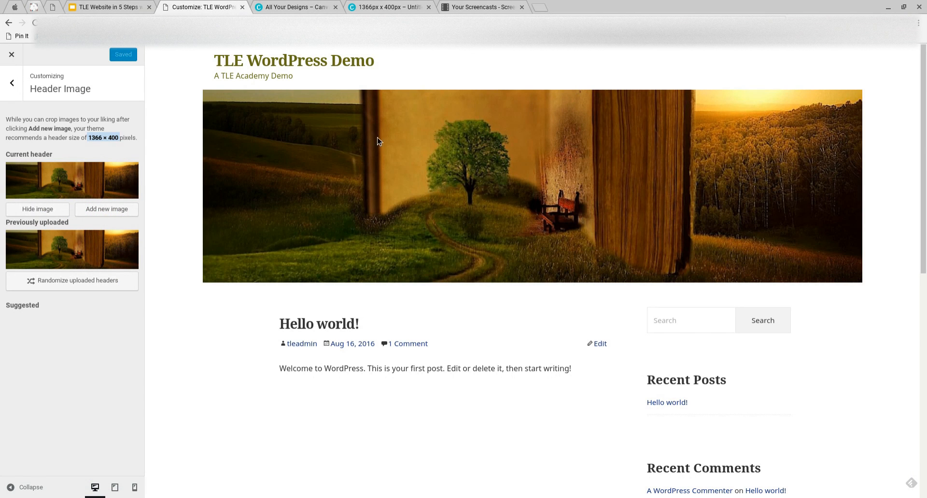
{"action": "left_click", "coordinate": [370, 8]}
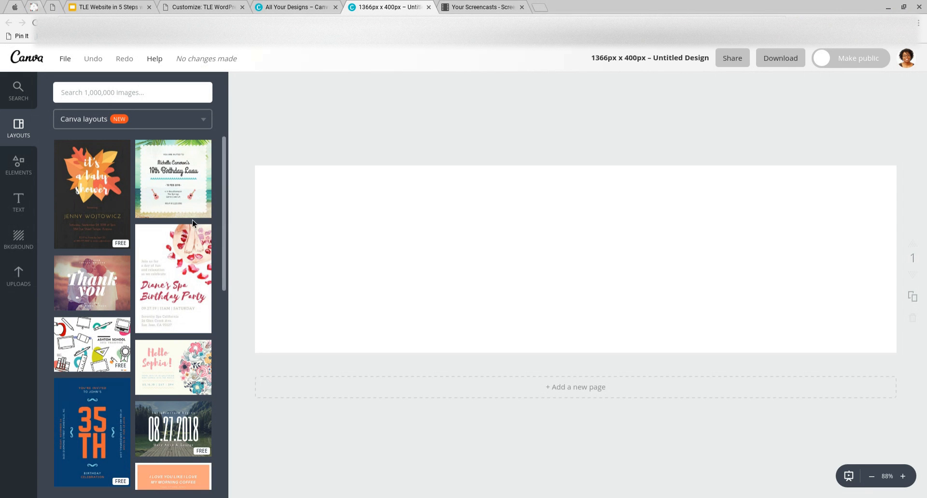
{"action": "scroll", "coordinate": [185, 239], "scroll_direction": "down", "scroll_amount": 3}
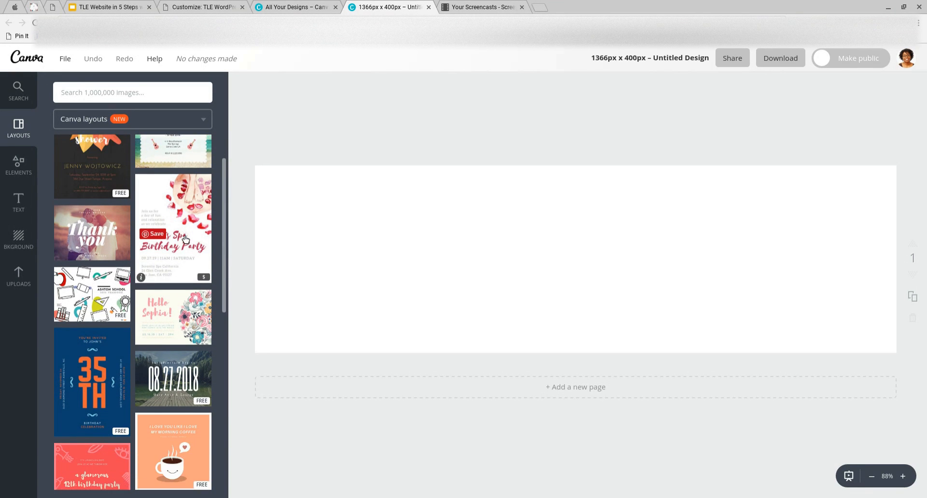
{"action": "scroll", "coordinate": [186, 238], "scroll_direction": "down", "scroll_amount": 3}
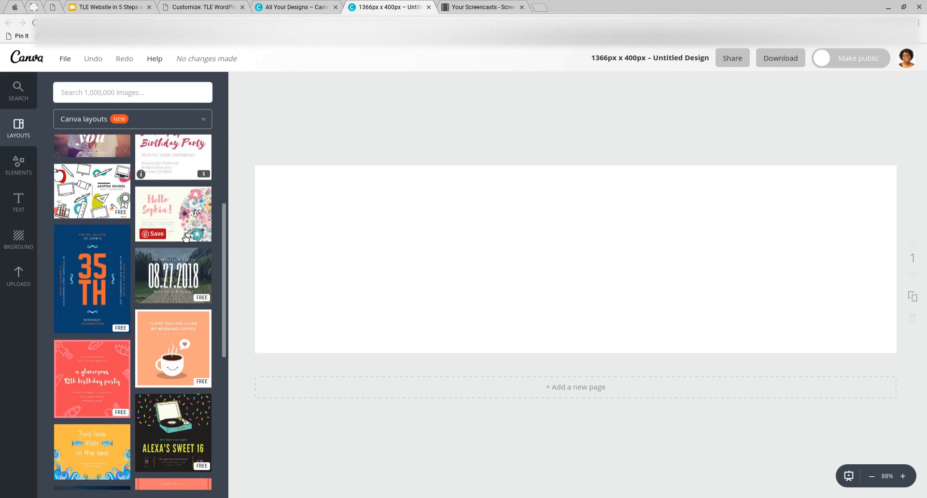
{"action": "scroll", "coordinate": [186, 238], "scroll_direction": "down", "scroll_amount": 3}
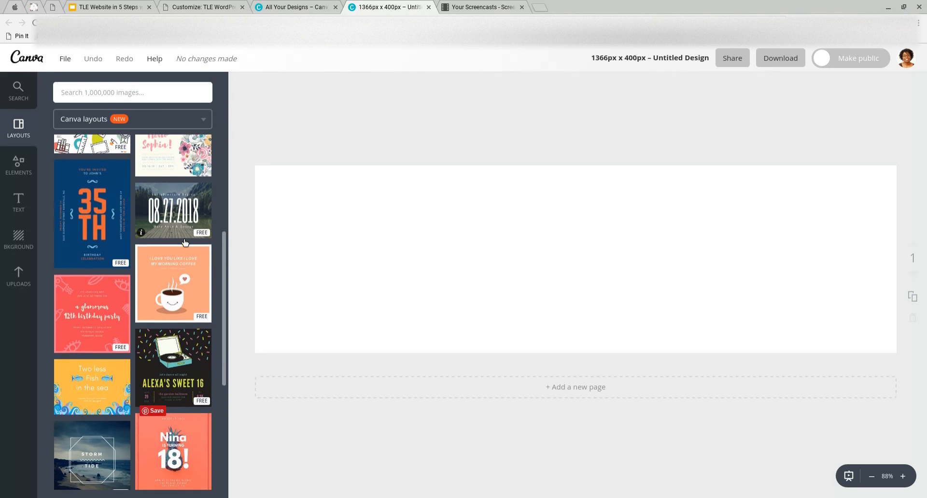
{"action": "scroll", "coordinate": [185, 242], "scroll_direction": "down", "scroll_amount": 3}
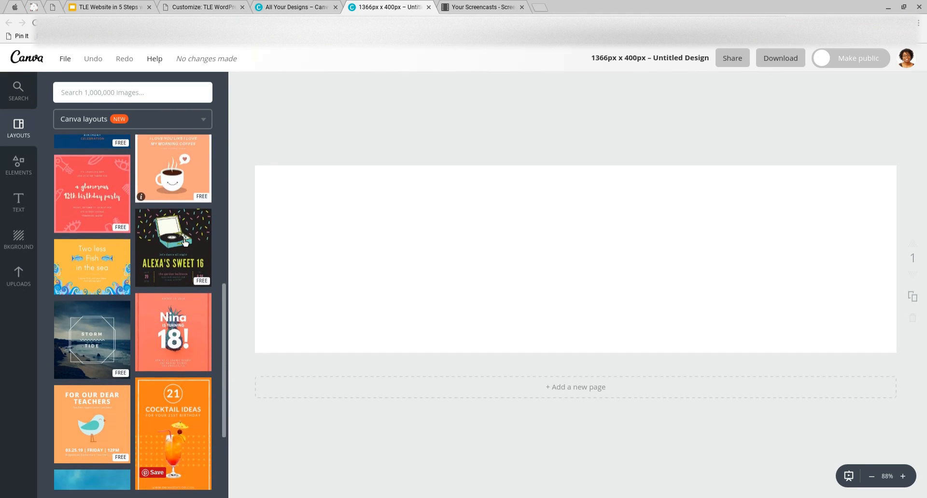
{"action": "scroll", "coordinate": [185, 242], "scroll_direction": "down", "scroll_amount": 3}
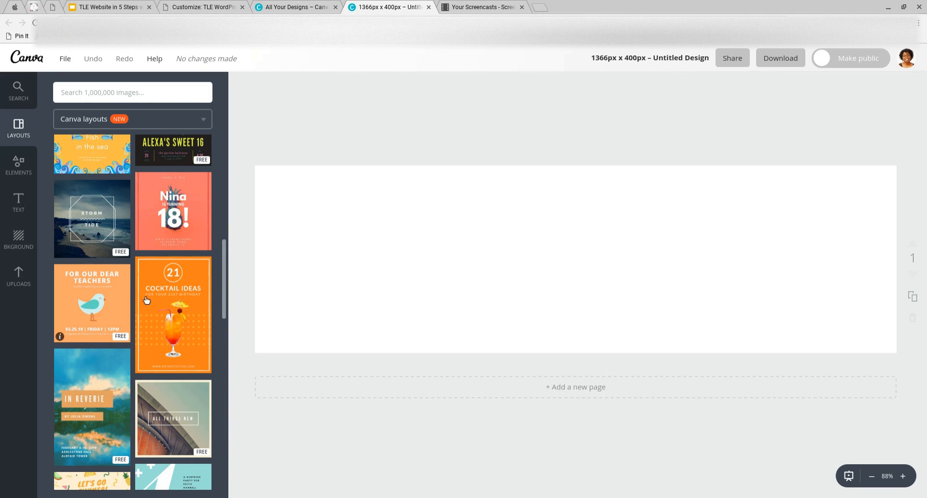
{"action": "scroll", "coordinate": [148, 332], "scroll_direction": "down", "scroll_amount": 2}
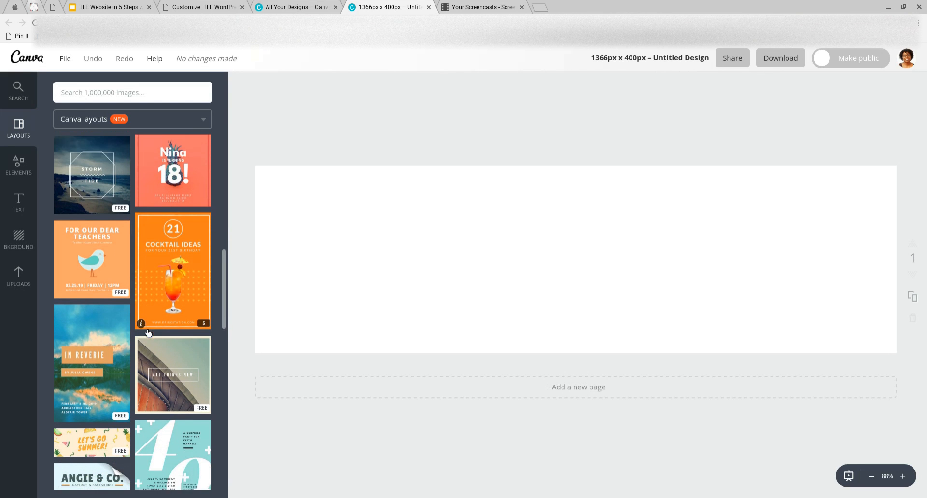
{"action": "scroll", "coordinate": [147, 331], "scroll_direction": "down", "scroll_amount": 1}
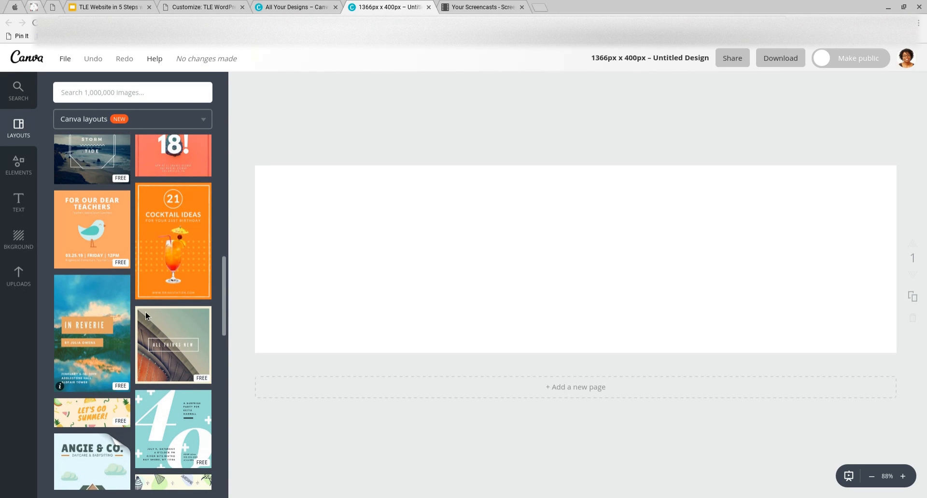
{"action": "scroll", "coordinate": [196, 336], "scroll_direction": "down", "scroll_amount": 1}
{"action": "scroll", "coordinate": [197, 337], "scroll_direction": "down", "scroll_amount": 3}
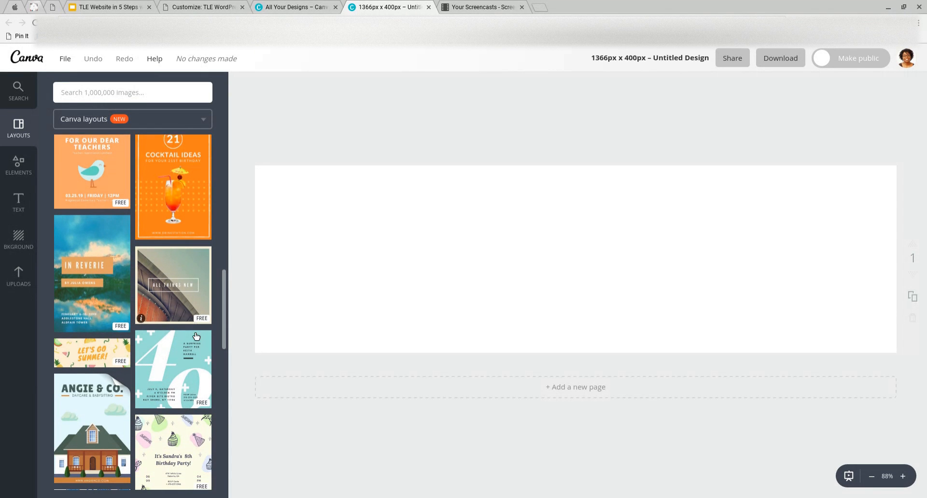
{"action": "scroll", "coordinate": [196, 336], "scroll_direction": "down", "scroll_amount": 3}
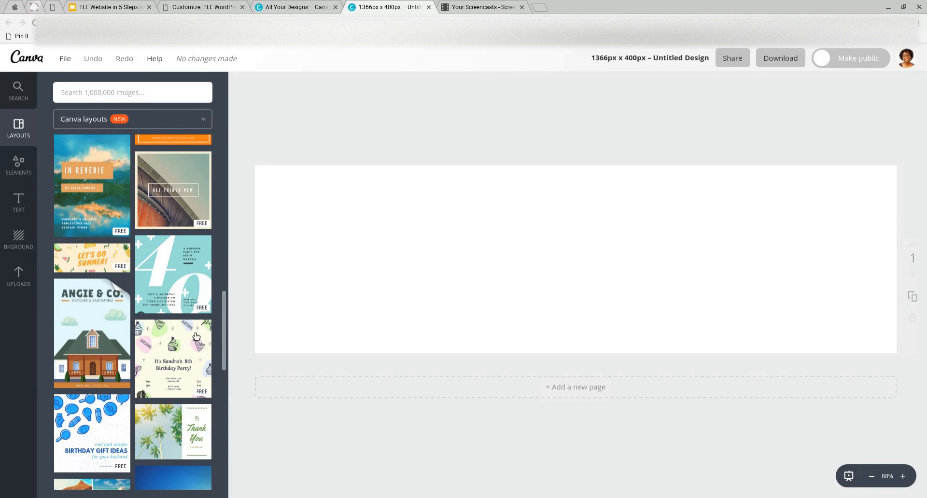
{"action": "scroll", "coordinate": [180, 386], "scroll_direction": "down", "scroll_amount": 4}
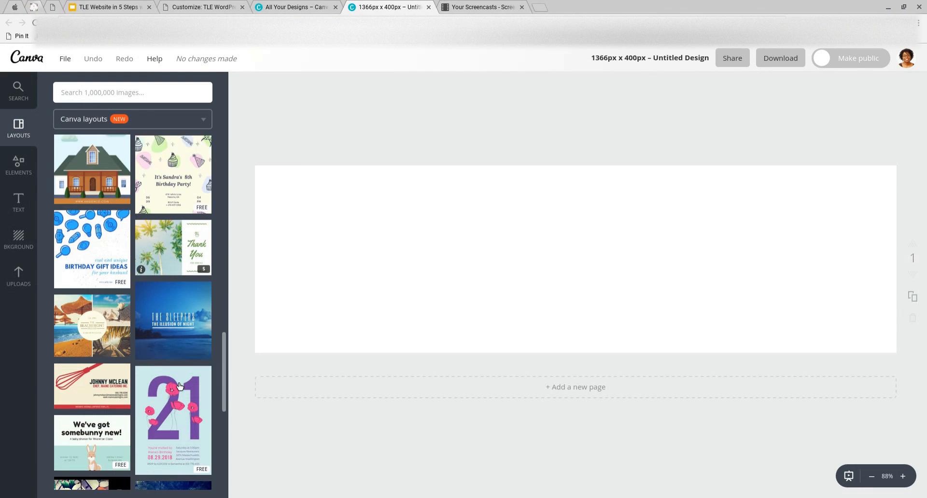
{"action": "scroll", "coordinate": [178, 384], "scroll_direction": "down", "scroll_amount": 3}
{"action": "scroll", "coordinate": [176, 382], "scroll_direction": "down", "scroll_amount": 1}
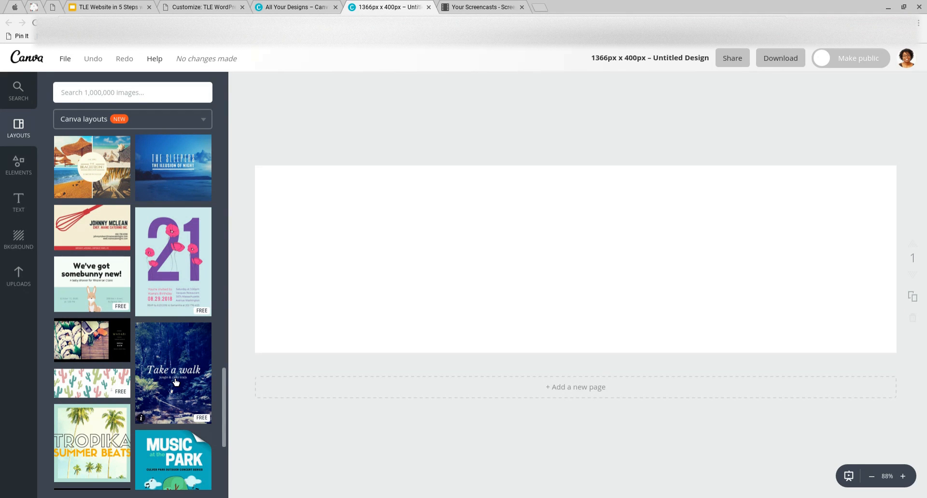
{"action": "left_click", "coordinate": [90, 385]}
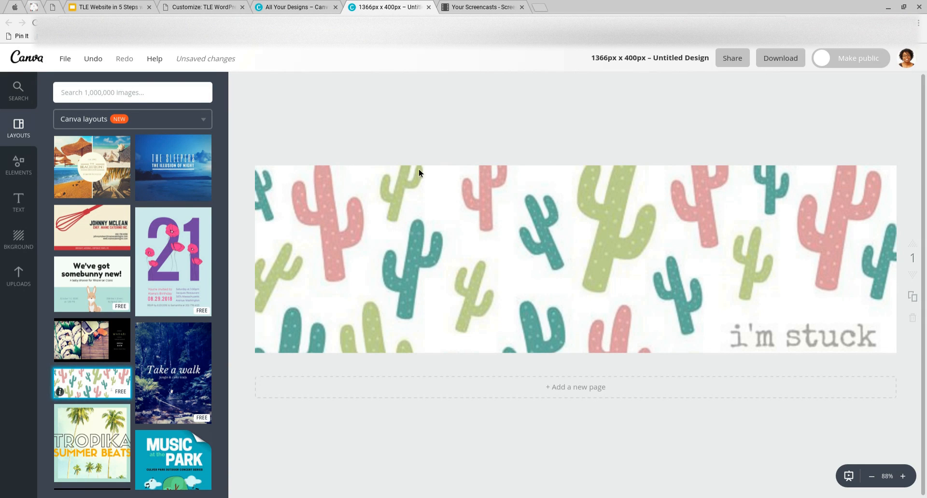
Select all the cacti and the 'i'm stuck on you!' text at once with a marquee
{"action": "left_click", "coordinate": [463, 217]}
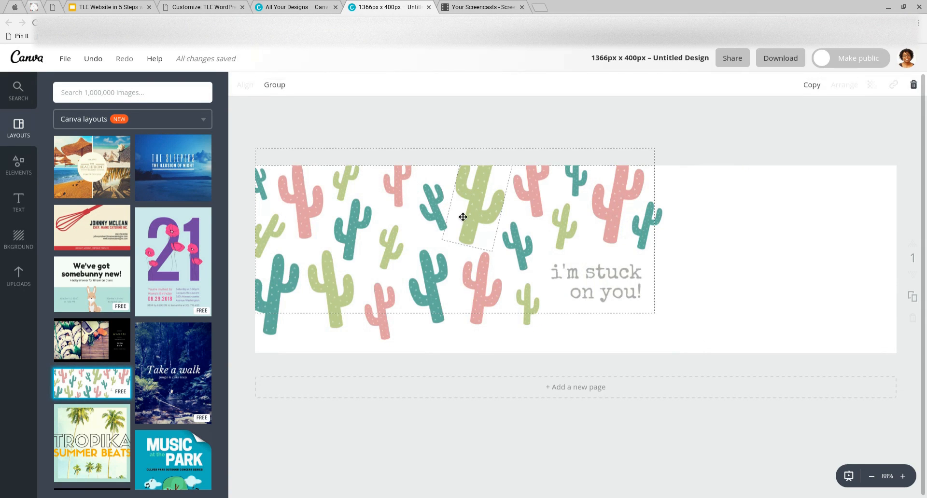
{"action": "left_click", "coordinate": [667, 269]}
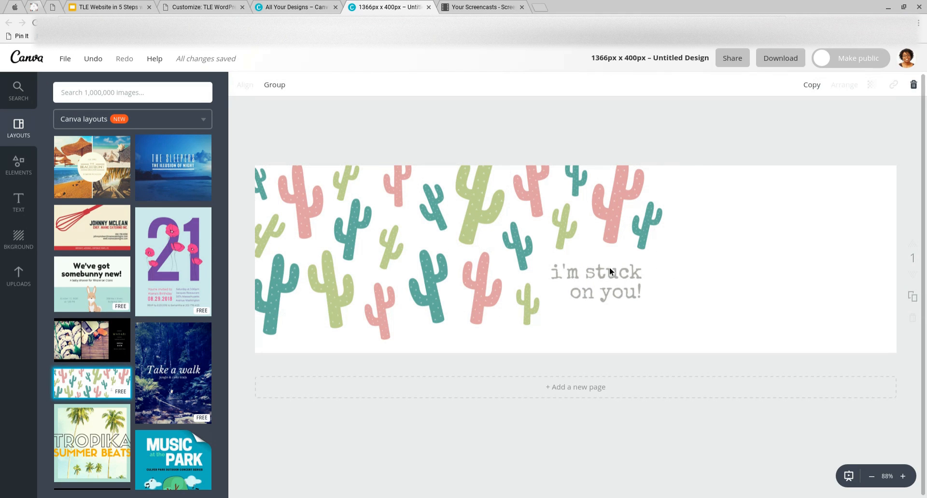
{"action": "left_click", "coordinate": [452, 228]}
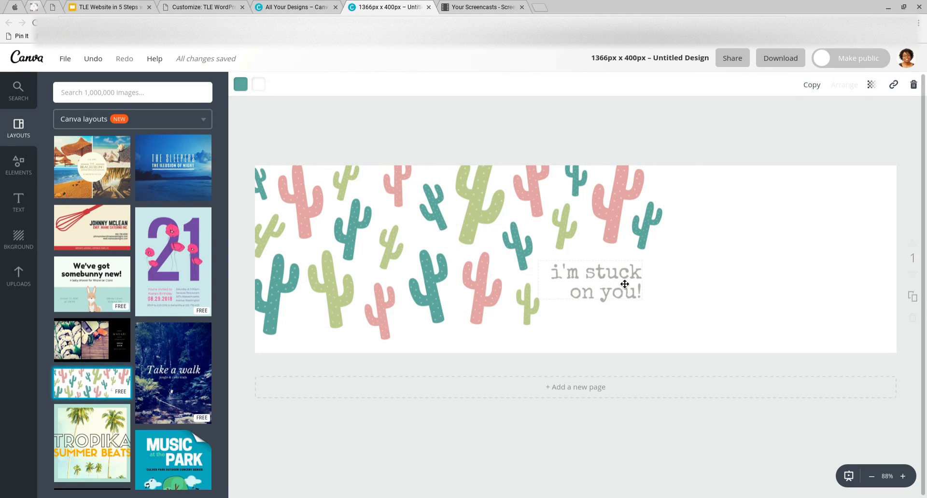
{"action": "left_click", "coordinate": [550, 273]}
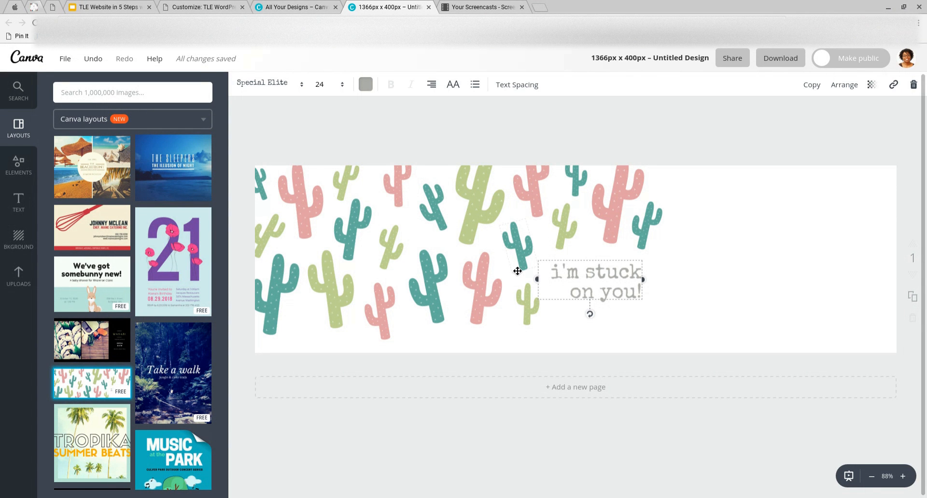
{"action": "left_click", "coordinate": [594, 203]}
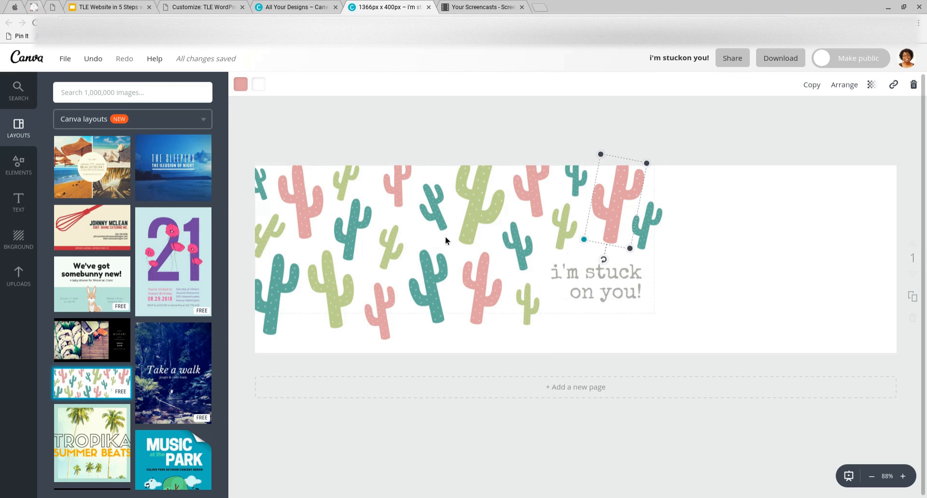
{"action": "mouse_move", "coordinate": [245, 146]}
{"action": "left_mouse_down"}
{"action": "mouse_move", "coordinate": [390, 153]}
{"action": "mouse_move", "coordinate": [685, 309]}
{"action": "mouse_move", "coordinate": [687, 323]}
{"action": "mouse_move", "coordinate": [512, 213]}
{"action": "mouse_move", "coordinate": [247, 132]}
{"action": "left_mouse_up"}
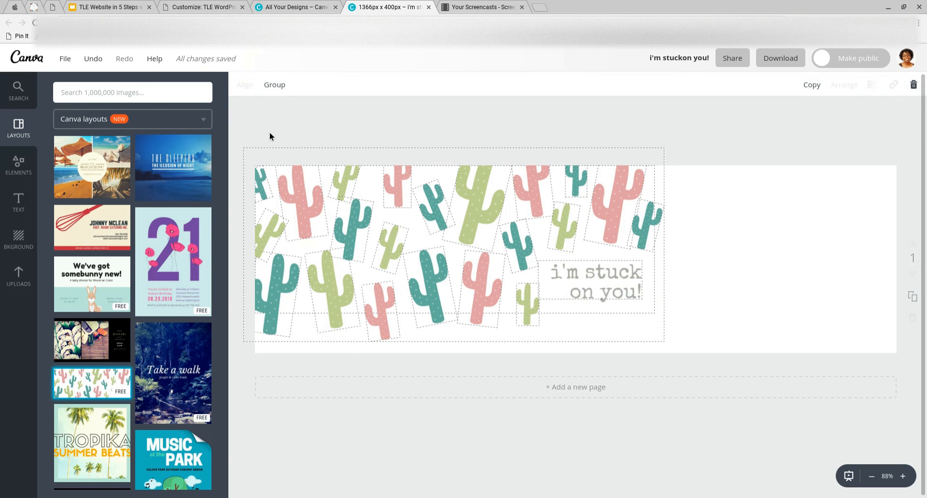
Delete the selected cacti and text, leaving the page blank, and show the background choices
{"action": "key", "text": "Delete"}
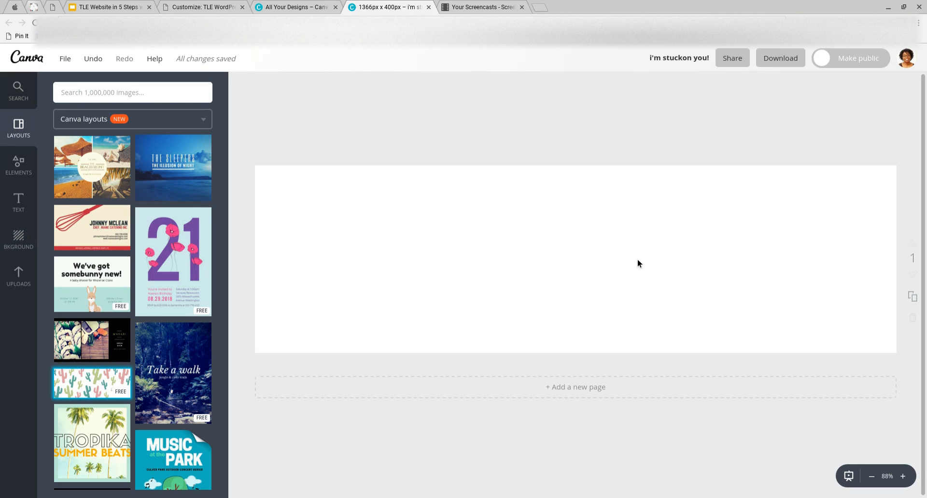
{"action": "left_click", "coordinate": [27, 243]}
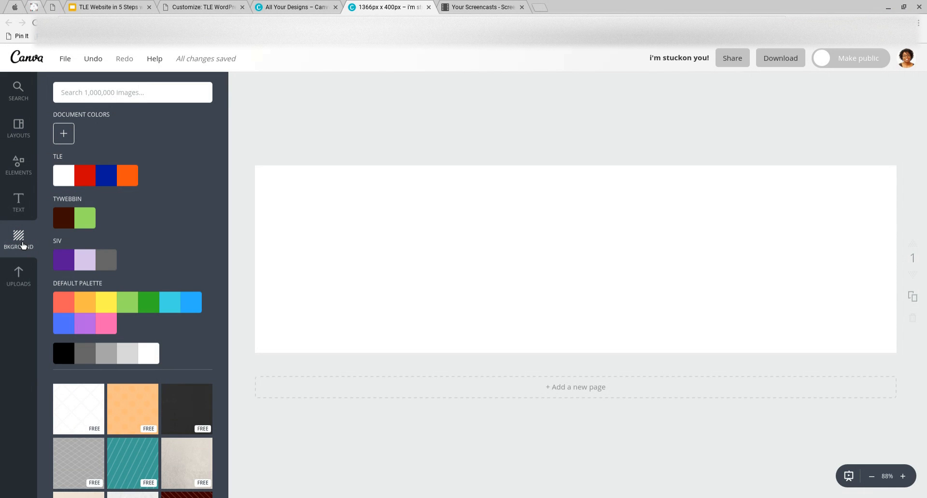
Apply the free plain dark red swatch as the page background
{"action": "scroll", "coordinate": [211, 285], "scroll_direction": "down", "scroll_amount": 1}
{"action": "scroll", "coordinate": [211, 284], "scroll_direction": "down", "scroll_amount": 6}
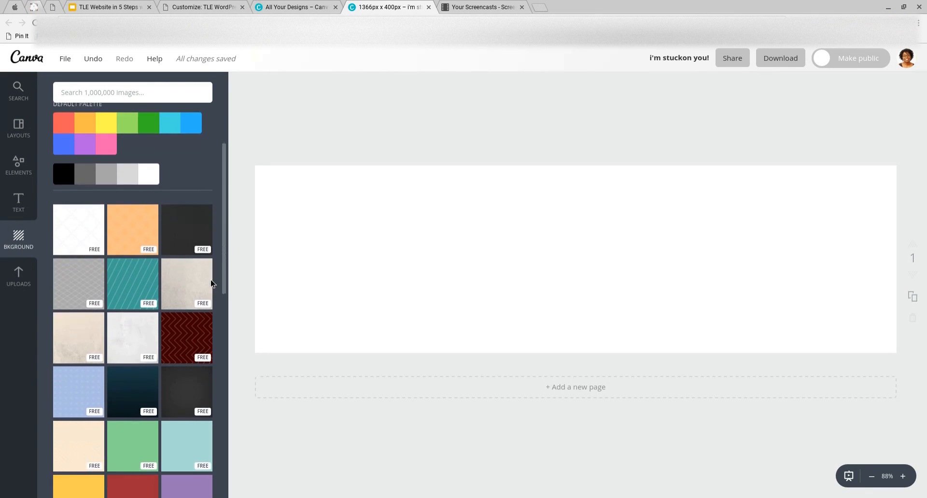
{"action": "scroll", "coordinate": [211, 280], "scroll_direction": "down", "scroll_amount": 10}
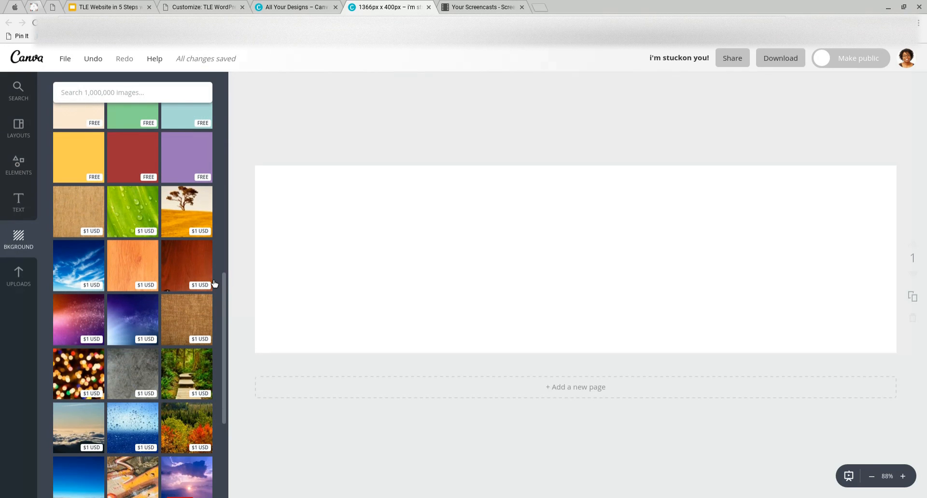
{"action": "scroll", "coordinate": [215, 284], "scroll_direction": "up", "scroll_amount": 2}
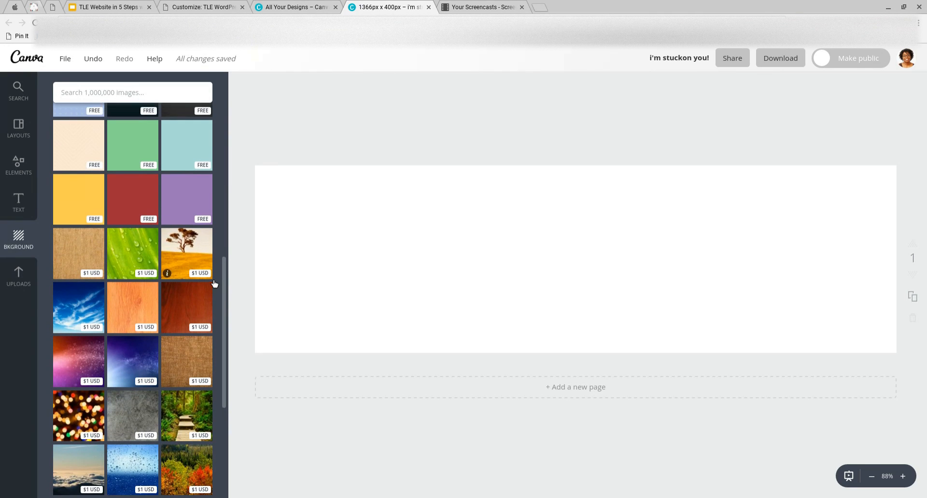
{"action": "scroll", "coordinate": [215, 284], "scroll_direction": "up", "scroll_amount": 1}
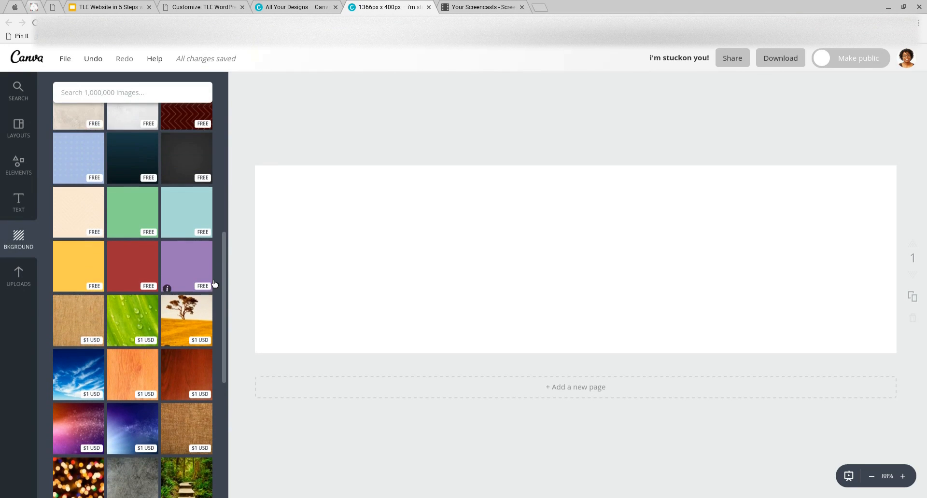
{"action": "left_click", "coordinate": [146, 268]}
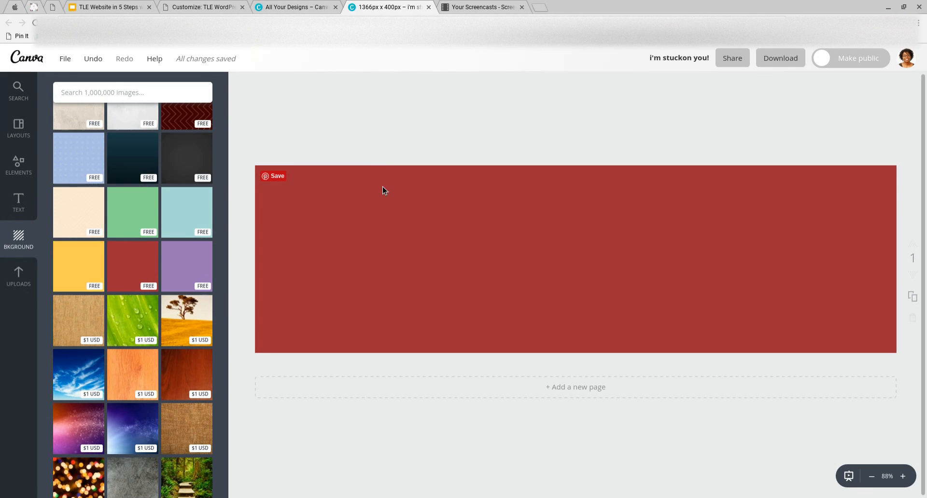
Set the page background to the custom red colour b7060f using the colour wheel
{"action": "left_click", "coordinate": [326, 185]}
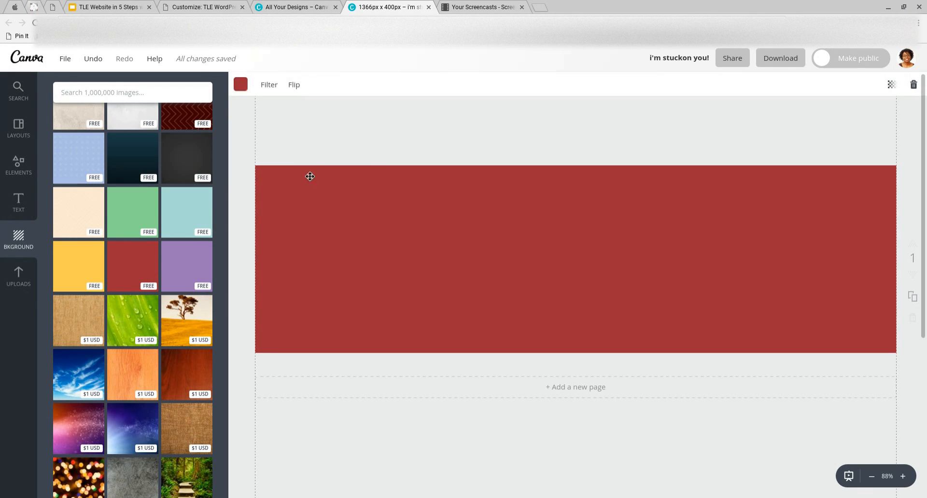
{"action": "left_click", "coordinate": [246, 89]}
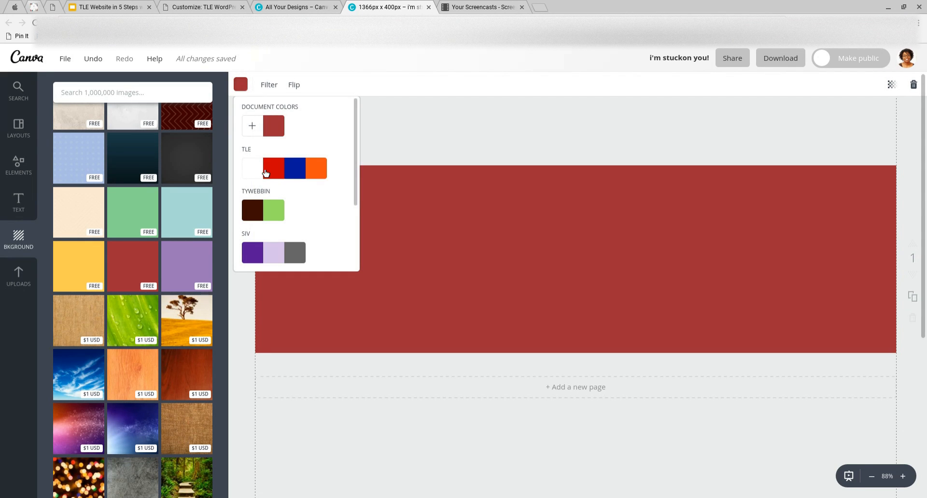
{"action": "left_click", "coordinate": [258, 256]}
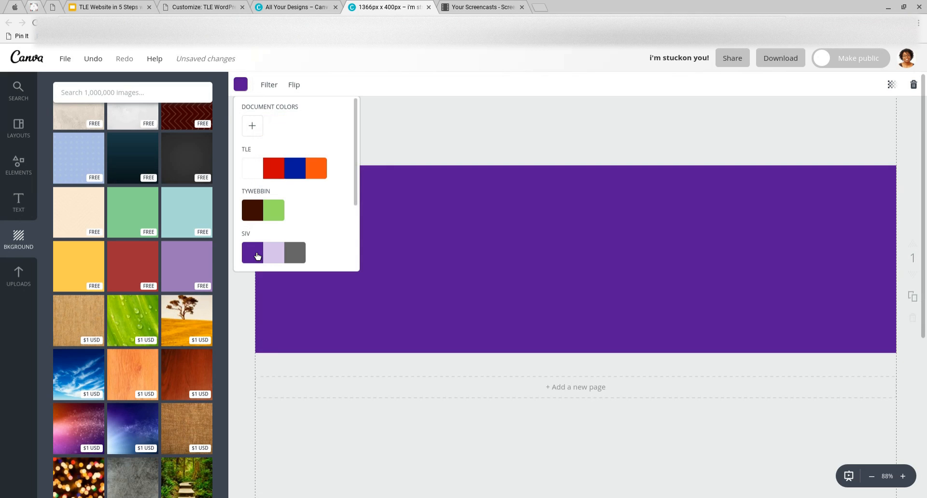
{"action": "left_click", "coordinate": [273, 211]}
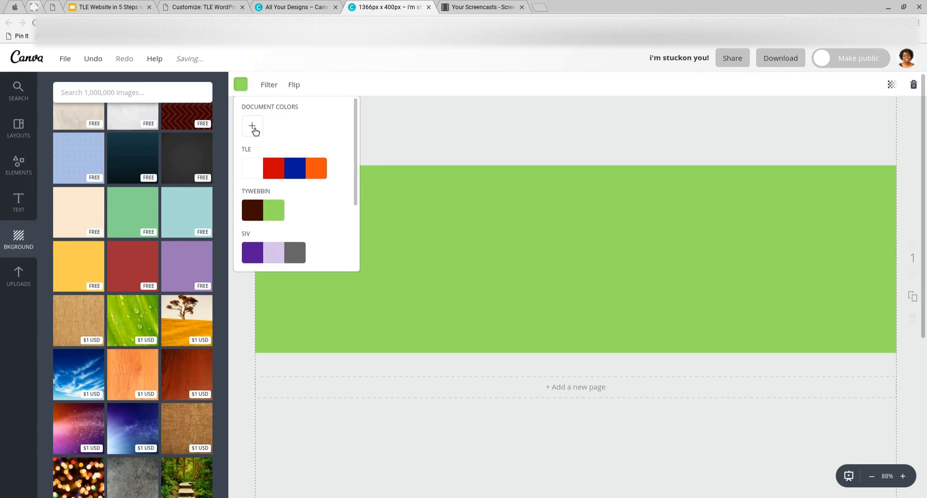
{"action": "left_click", "coordinate": [253, 127]}
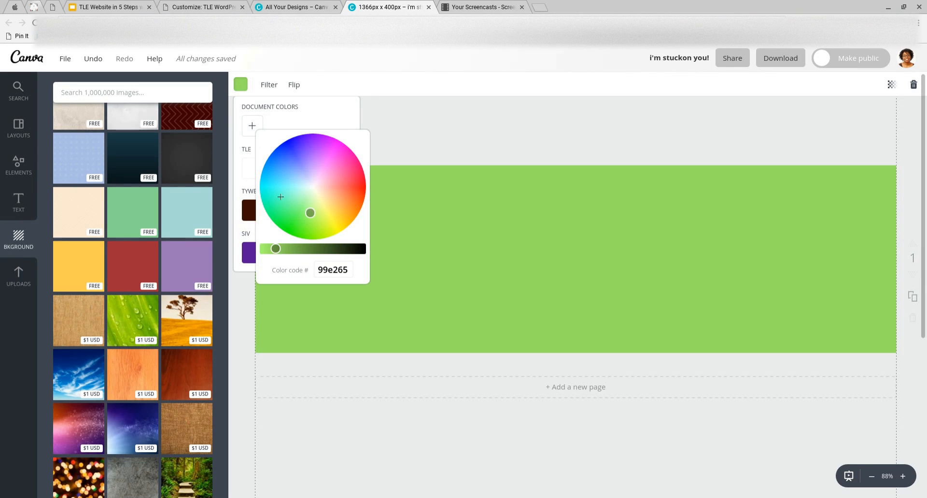
{"action": "left_click", "coordinate": [364, 189]}
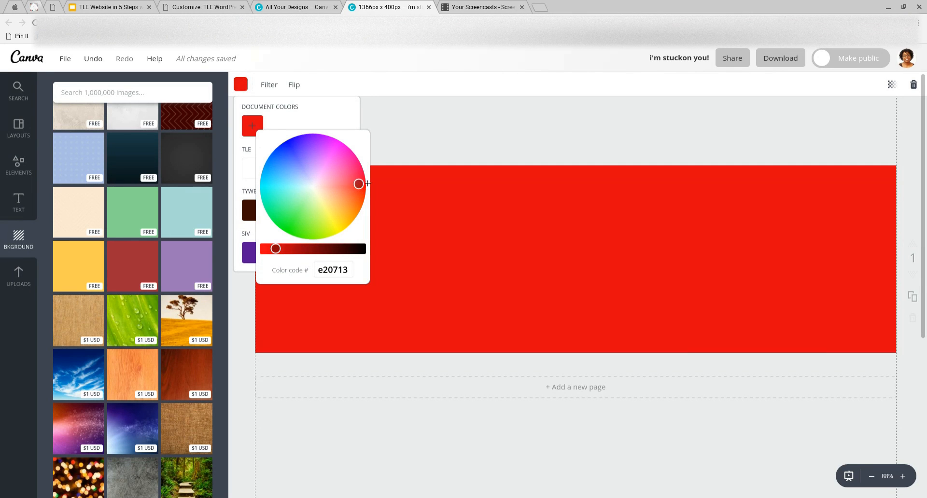
{"action": "left_click", "coordinate": [298, 253]}
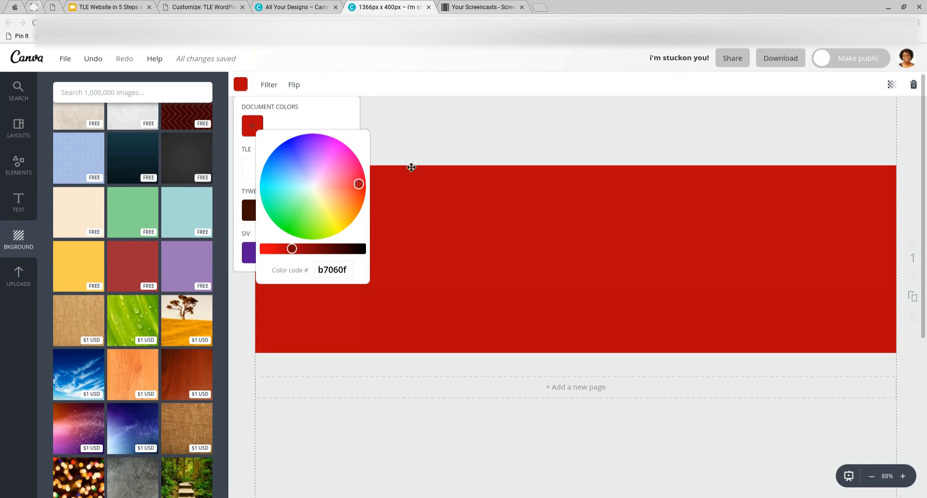
{"action": "left_click", "coordinate": [416, 147]}
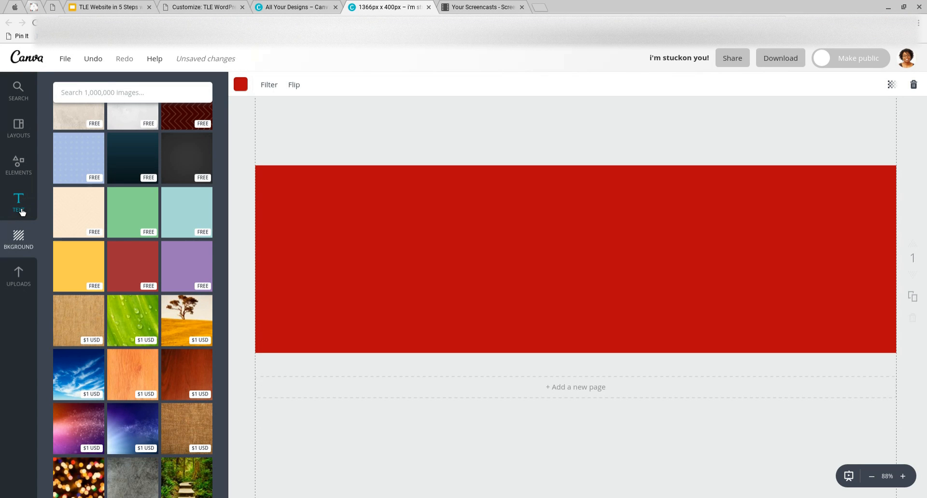
{"action": "left_click", "coordinate": [186, 8]}
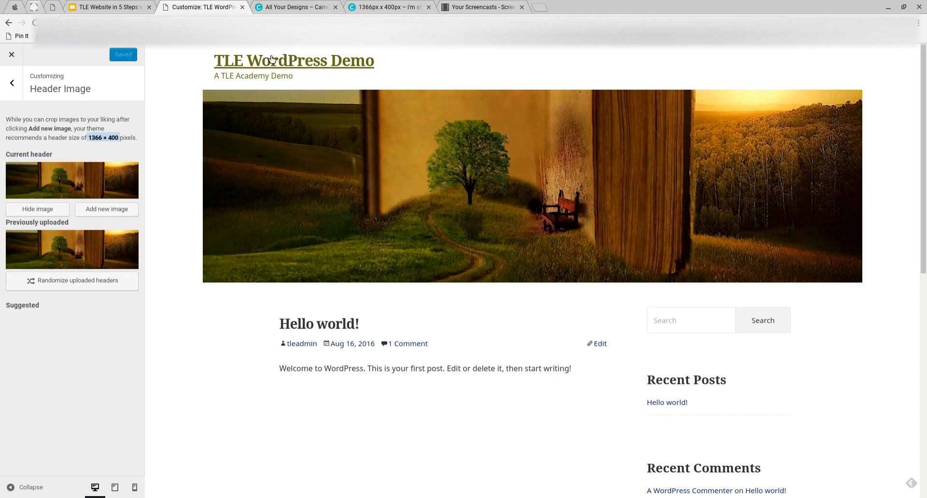
{"action": "left_click", "coordinate": [381, 15]}
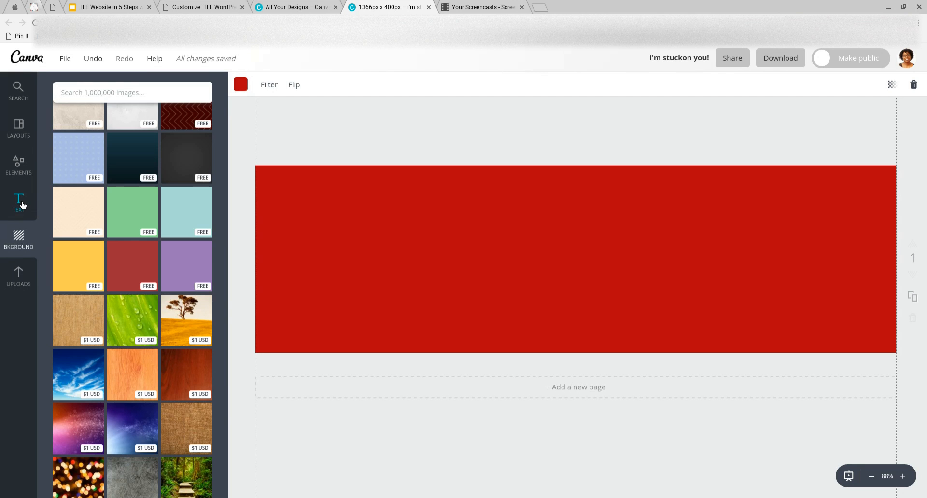
Add a heading and move it to the red banner's top-left area
{"action": "left_click", "coordinate": [21, 204]}
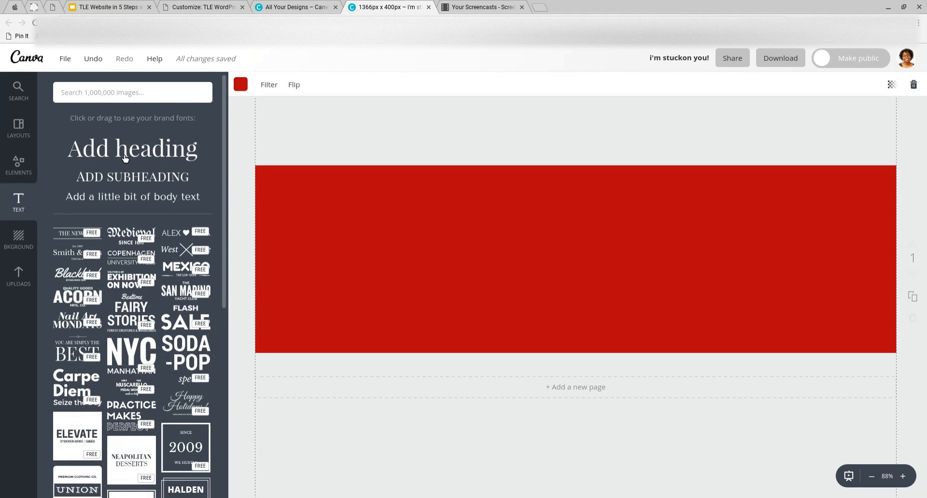
{"action": "left_click", "coordinate": [125, 150]}
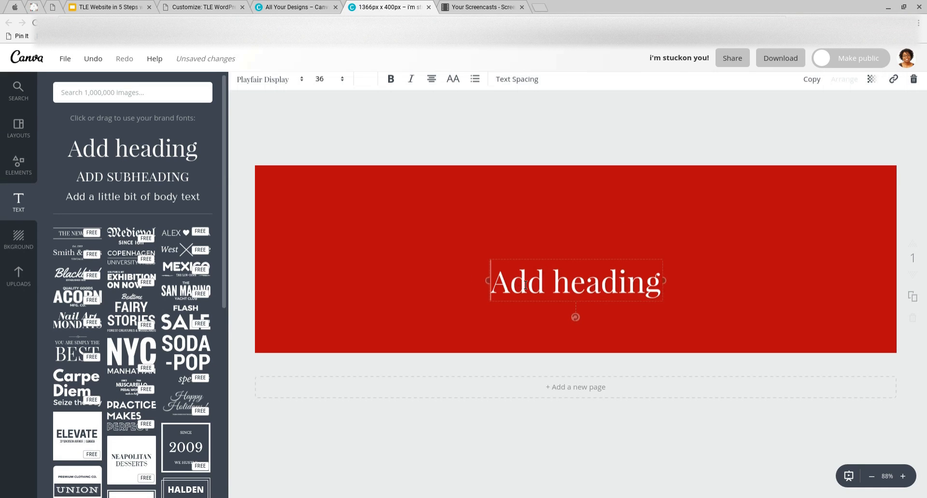
{"action": "left_click", "coordinate": [526, 285]}
{"action": "left_click", "coordinate": [522, 308]}
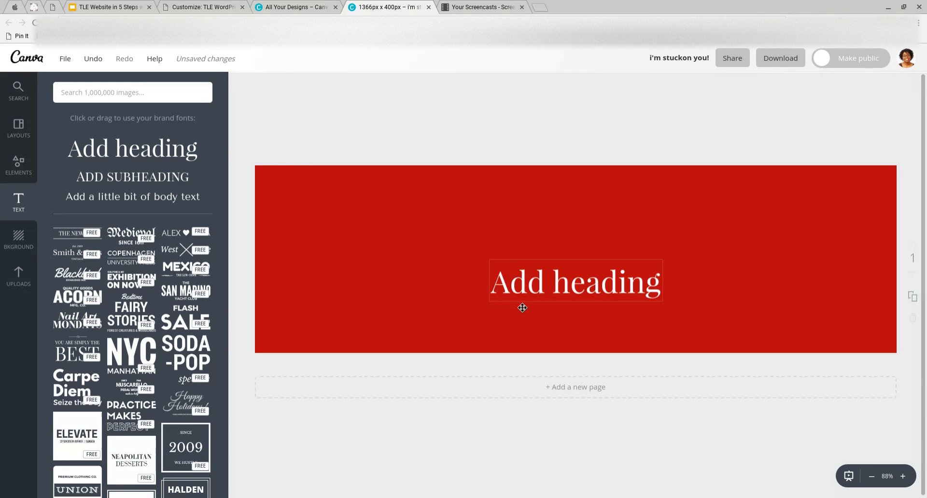
{"action": "left_click_drag", "start_coordinate": [514, 281], "coordinate": [497, 264]}
{"action": "left_click_drag", "start_coordinate": [375, 227], "coordinate": [329, 215]}
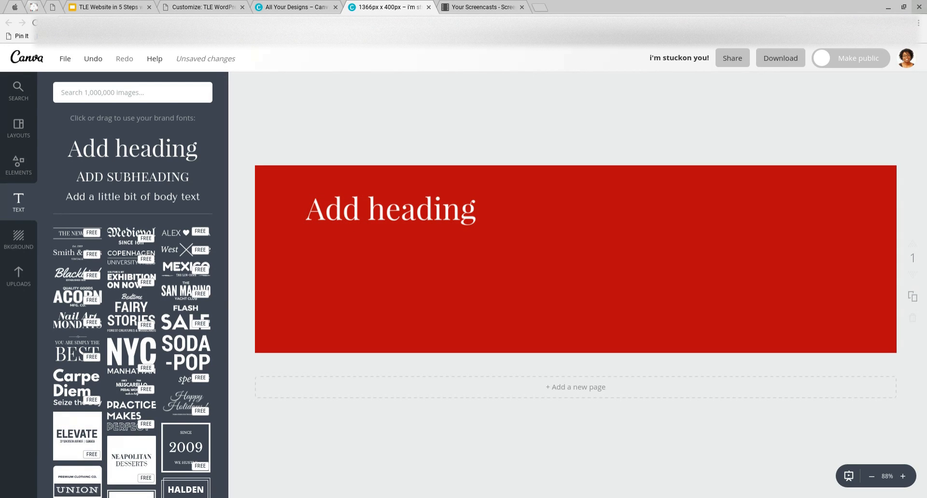
Replace the heading text with the person's full name and nudge it slightly up-left
{"action": "left_click", "coordinate": [441, 216]}
{"action": "left_click", "coordinate": [441, 216]}
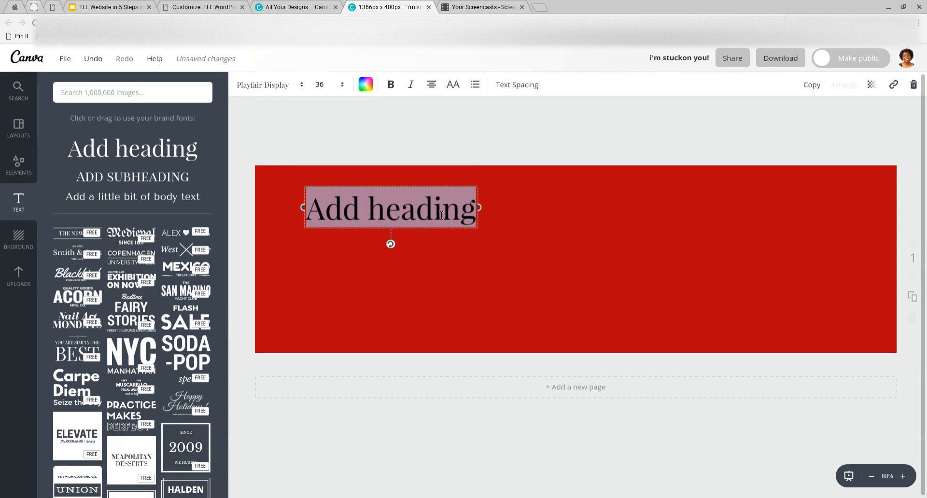
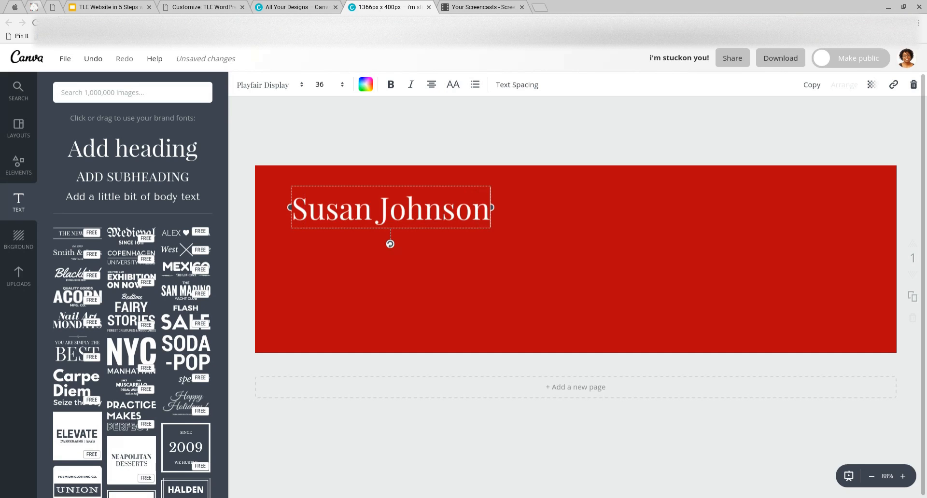
{"action": "left_click", "coordinate": [420, 149]}
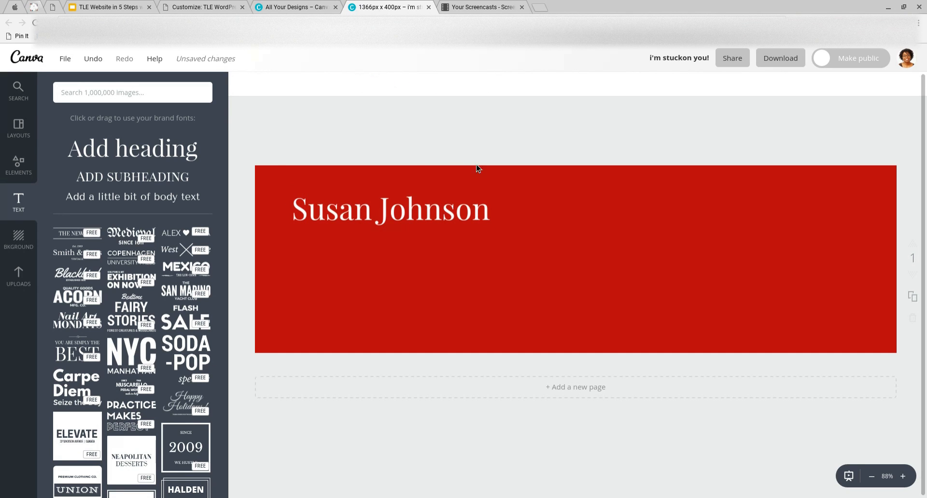
{"action": "left_click_drag", "start_coordinate": [454, 209], "coordinate": [452, 207]}
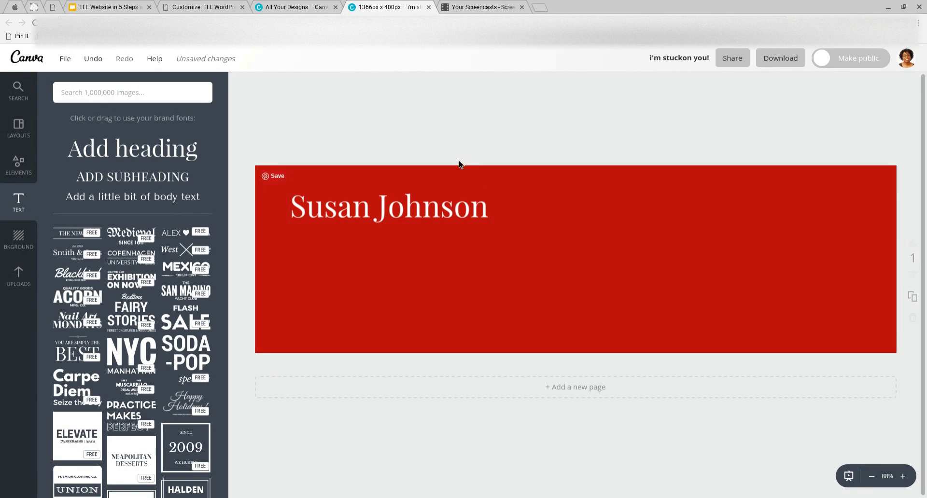
Select the whole white name heading and change its font to the Allura script
{"action": "left_click", "coordinate": [422, 211]}
{"action": "double_click", "coordinate": [455, 213]}
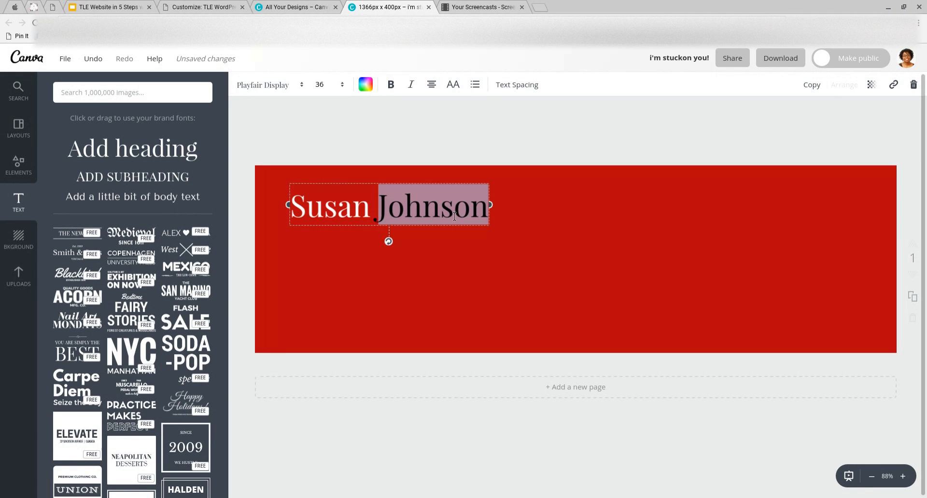
{"action": "left_click", "coordinate": [293, 210]}
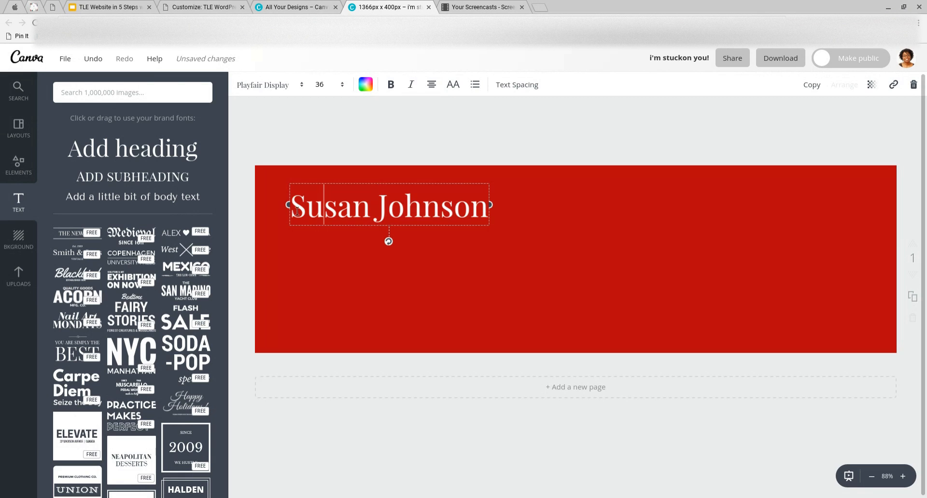
{"action": "left_click_drag", "start_coordinate": [293, 211], "coordinate": [505, 215]}
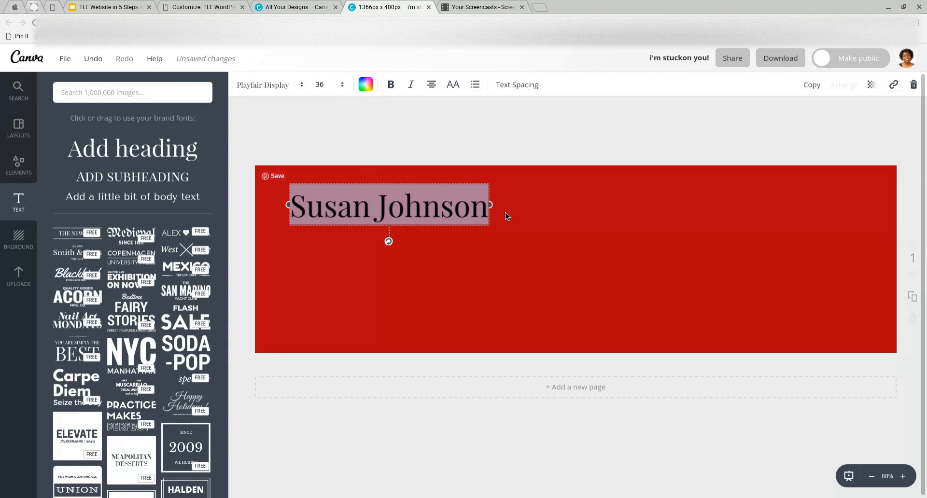
{"action": "left_click", "coordinate": [298, 92]}
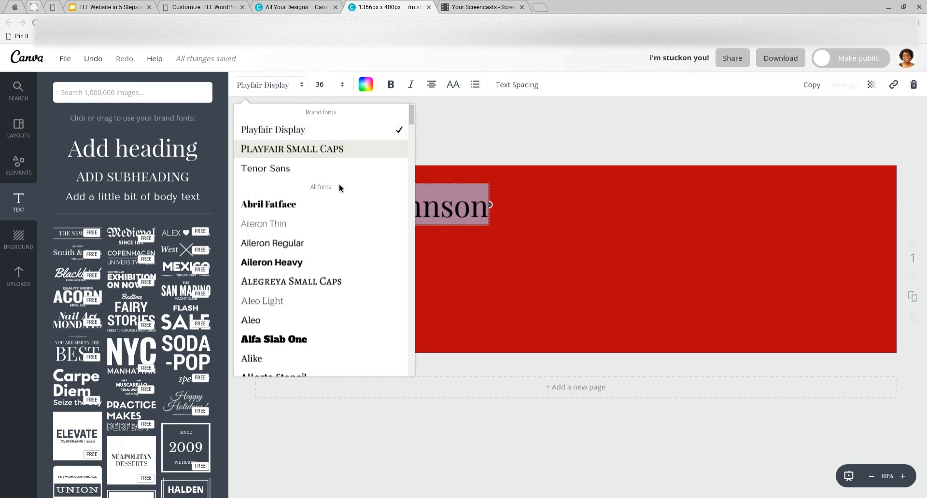
{"action": "scroll", "coordinate": [340, 188], "scroll_direction": "down", "scroll_amount": 5}
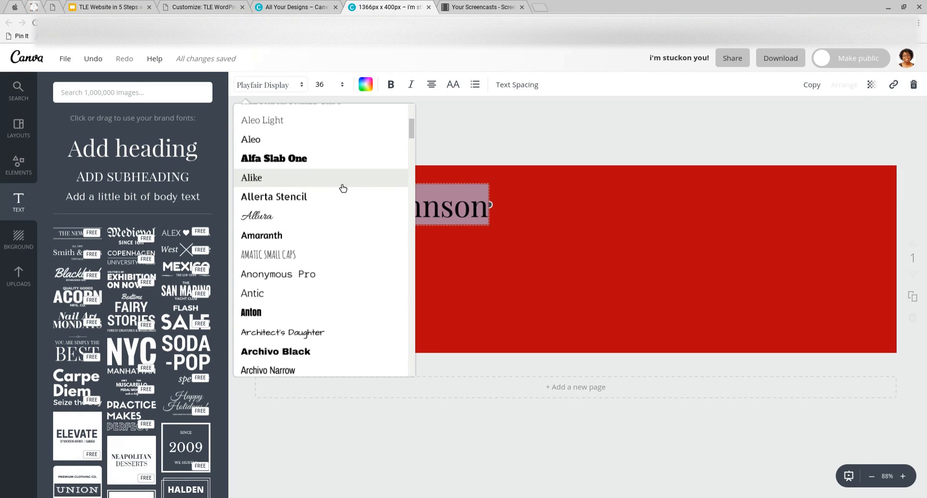
{"action": "scroll", "coordinate": [342, 188], "scroll_direction": "down", "scroll_amount": 2}
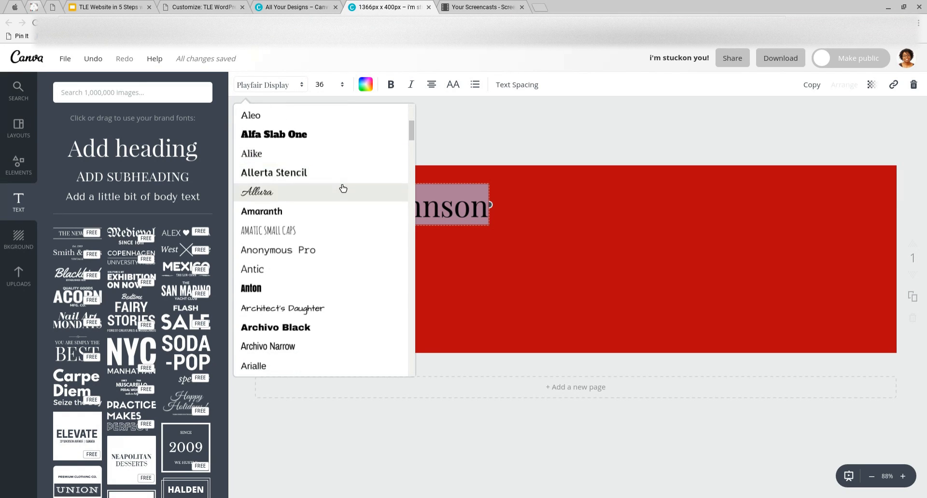
{"action": "left_click", "coordinate": [343, 188]}
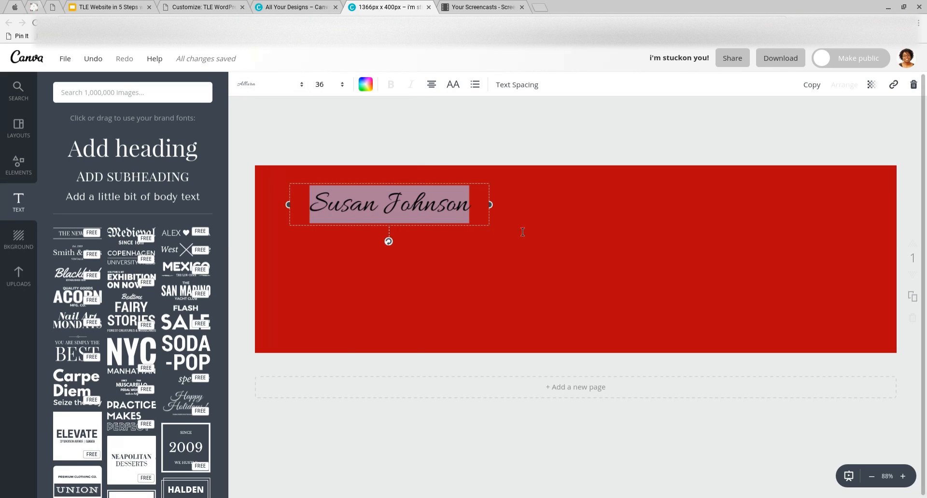
{"action": "left_click", "coordinate": [520, 229]}
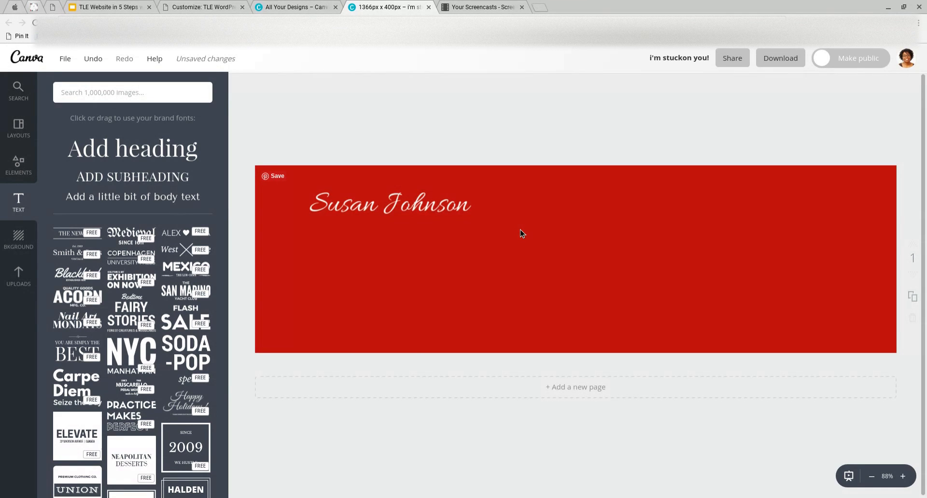
{"action": "left_click", "coordinate": [427, 221]}
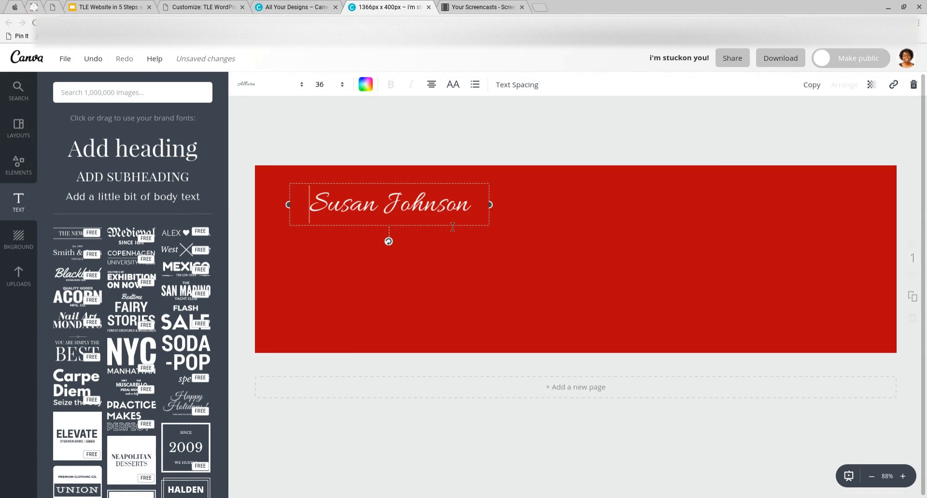
Enlarge the Allura name to size 56 and drag it right toward the banner centre
{"action": "left_click", "coordinate": [345, 92]}
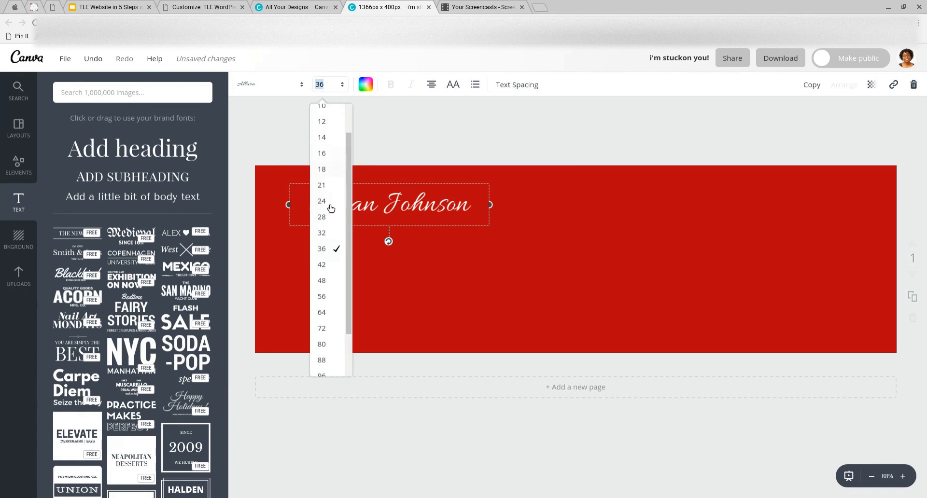
{"action": "left_click", "coordinate": [325, 297]}
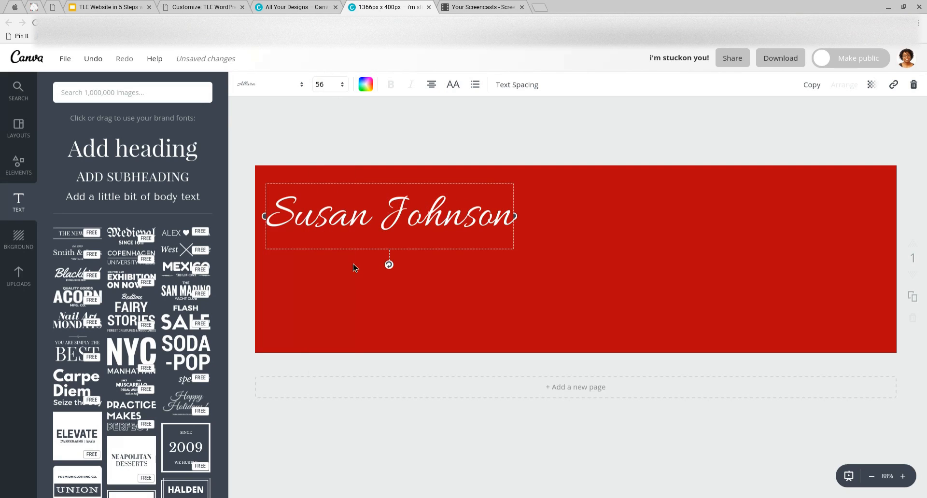
{"action": "left_click", "coordinate": [408, 231]}
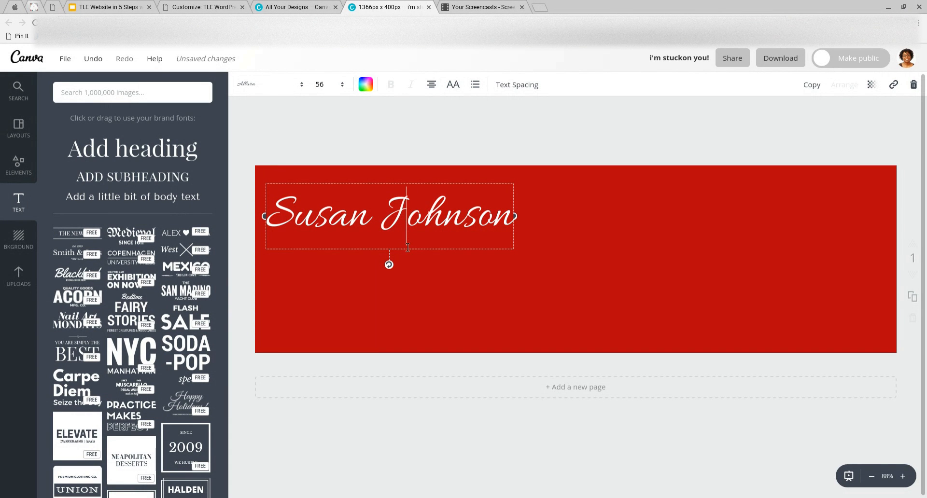
{"action": "left_click_drag", "start_coordinate": [405, 256], "coordinate": [565, 262]}
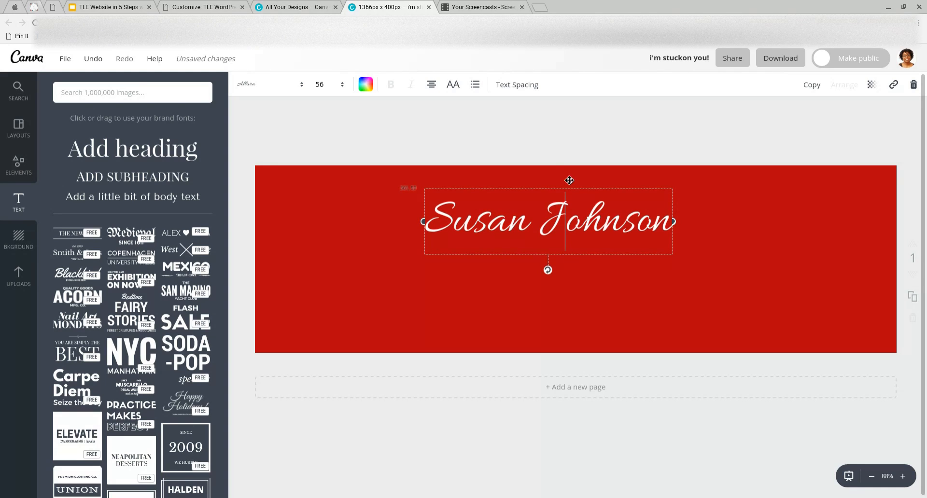
{"action": "left_click", "coordinate": [545, 143]}
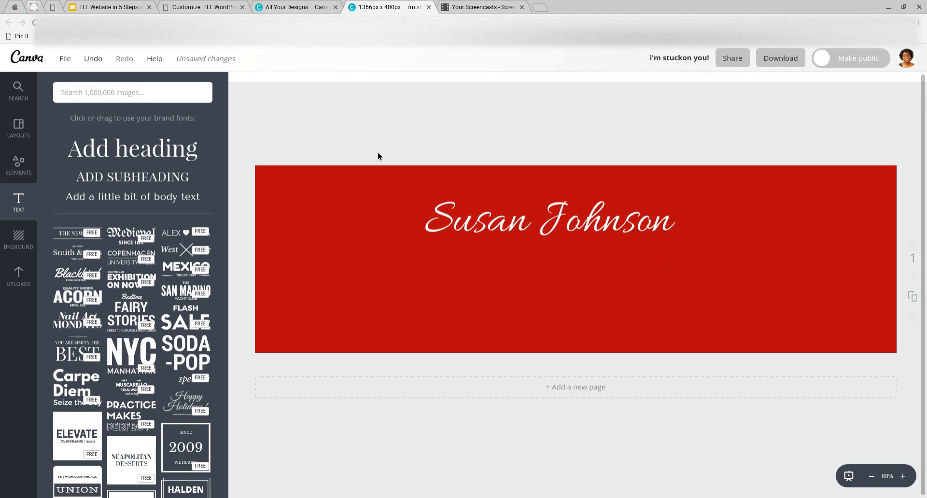
Add a subheading and replace its placeholder with 'Writing Romance for Baby Boomers'
{"action": "left_click", "coordinate": [135, 182]}
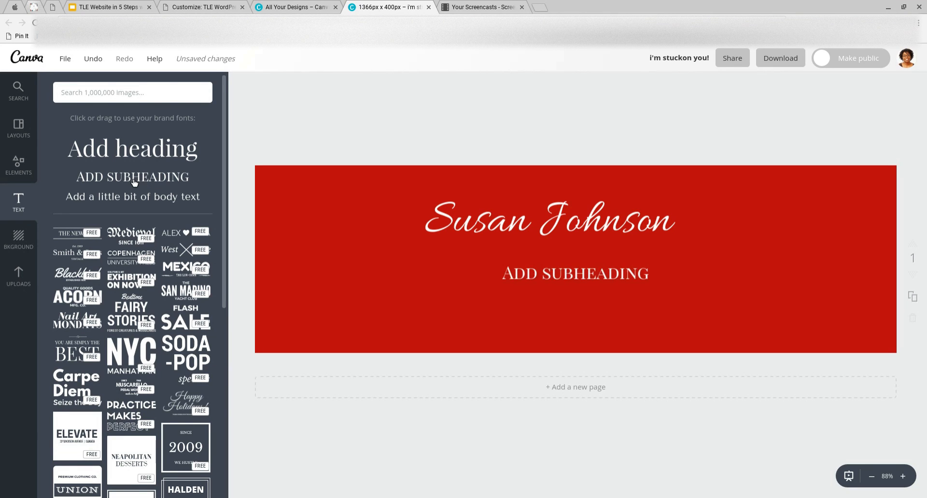
{"action": "double_click", "coordinate": [561, 278]}
{"action": "left_click", "coordinate": [561, 278]}
{"action": "double_click", "coordinate": [559, 278]}
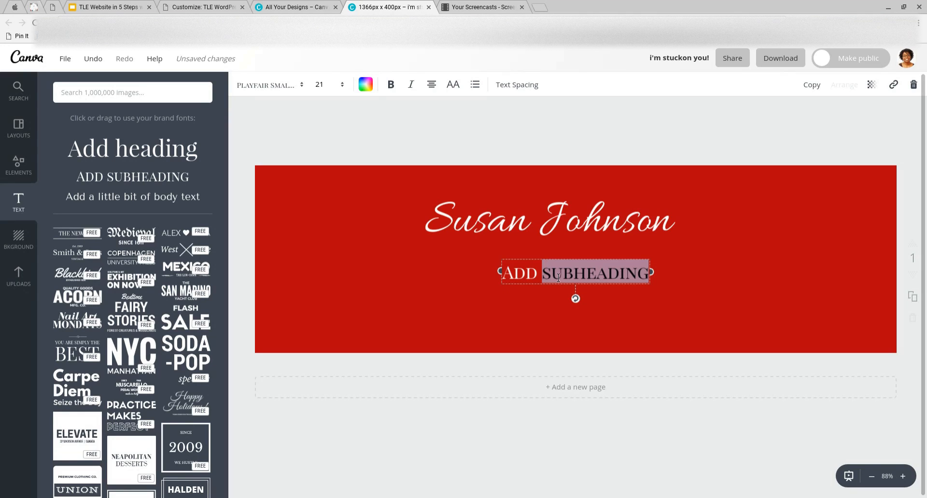
{"action": "left_click_drag", "start_coordinate": [503, 278], "coordinate": [669, 271]}
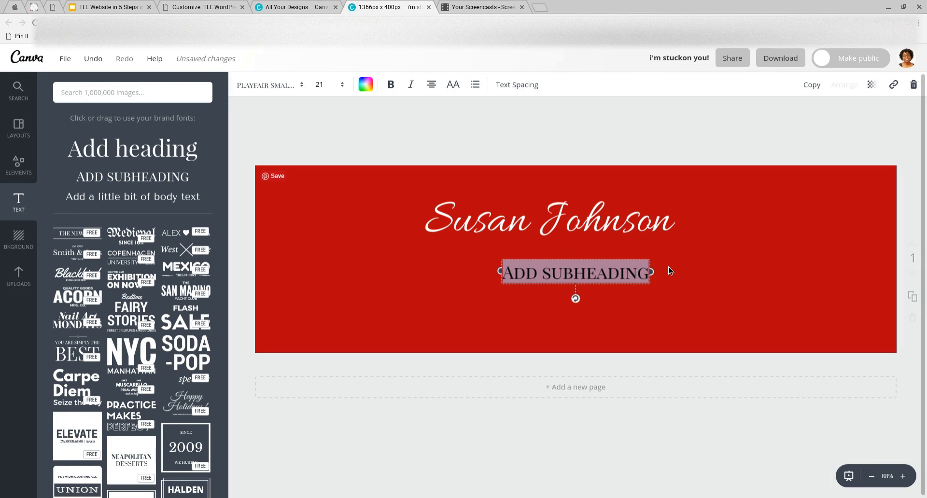
{"action": "type", "text": "Romance Aut"}
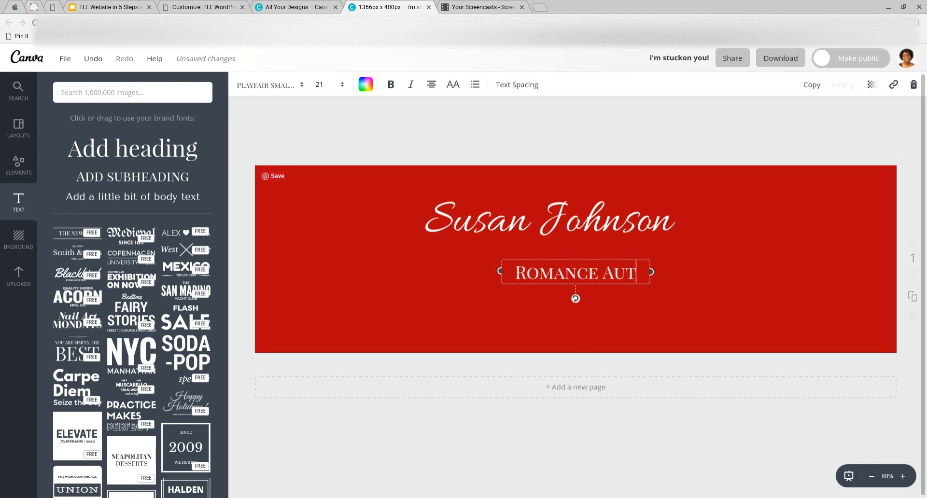
{"action": "type", "text": "hor"}
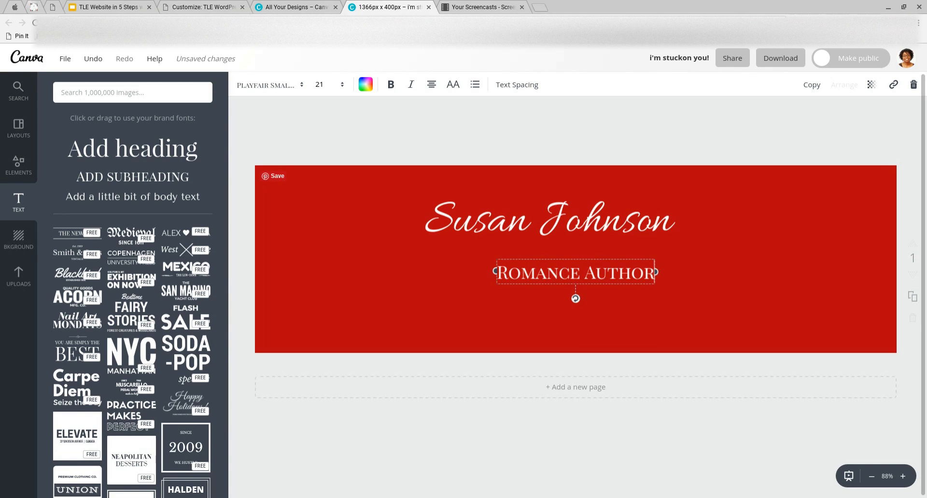
{"action": "key", "text": "ctrl+a"}
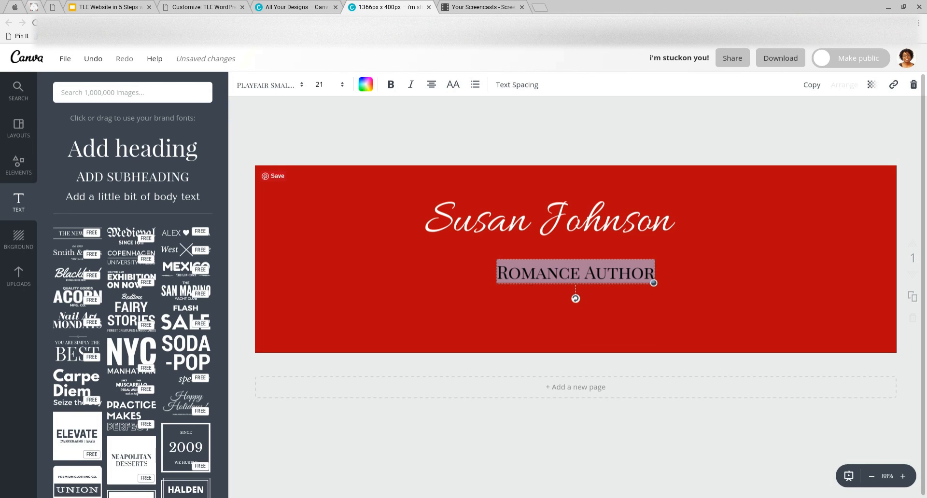
{"action": "type", "text": "Writ"}
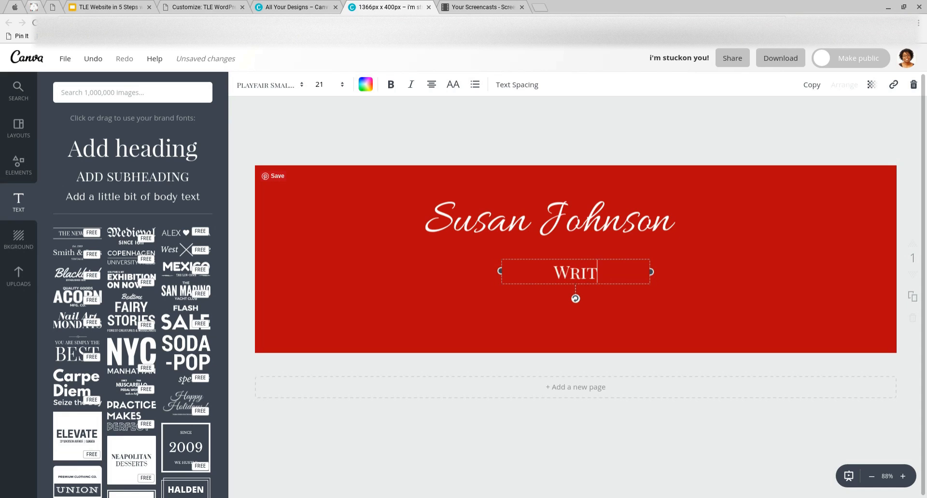
{"action": "type", "text": "ing Roman"}
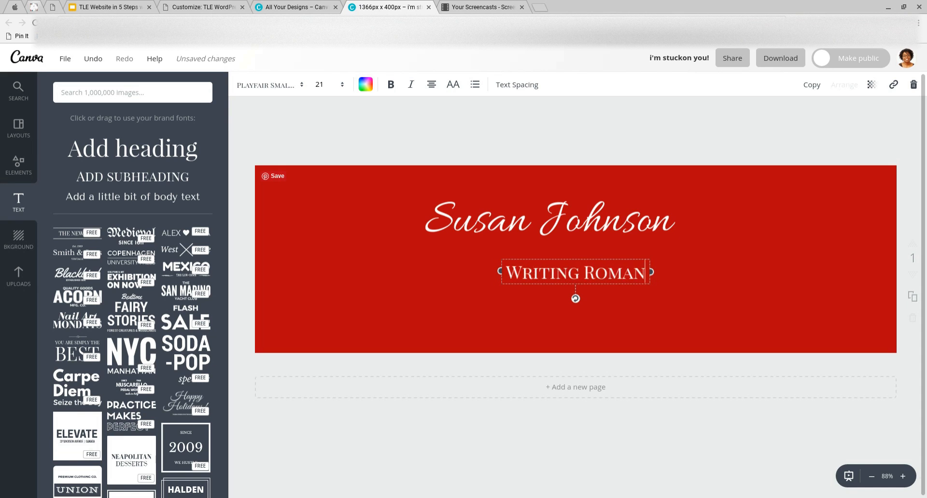
{"action": "type", "text": "ce for"}
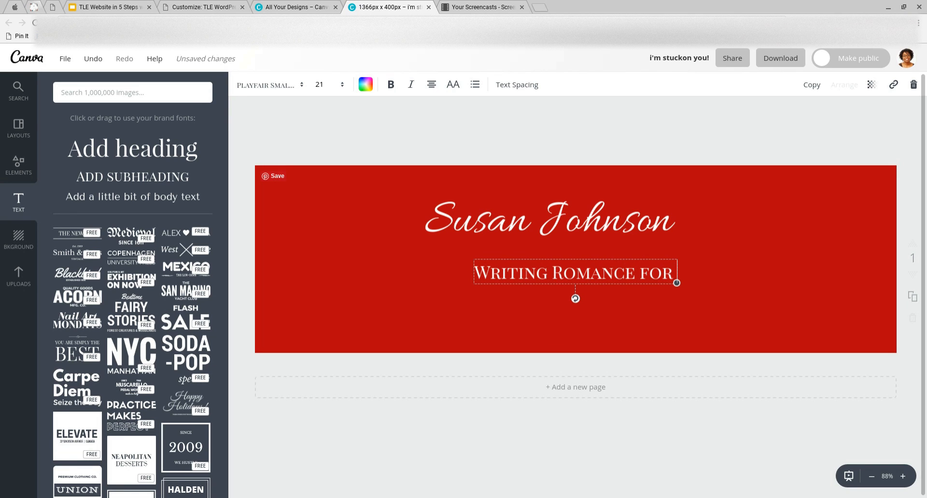
{"action": "type", "text": "Baby"}
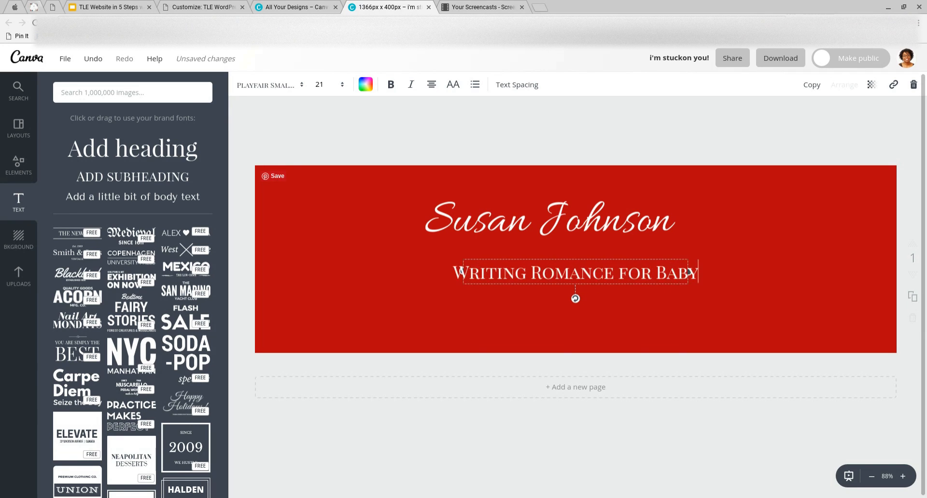
{"action": "type", "text": " Boomers"}
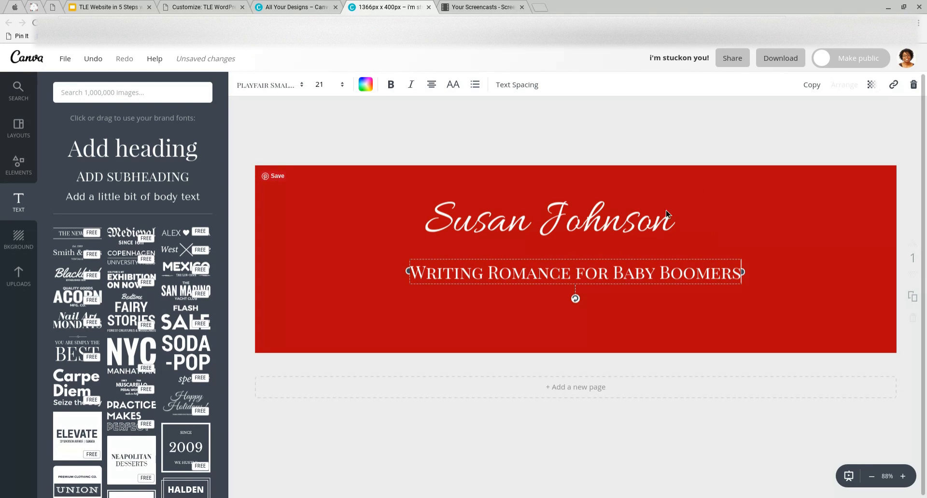
Align the name and the tagline so the tagline sits centred below the name
{"action": "left_click_drag", "start_coordinate": [607, 230], "coordinate": [618, 237]}
{"action": "mouse_move", "coordinate": [594, 280]}
{"action": "left_mouse_down"}
{"action": "mouse_move", "coordinate": [579, 281]}
{"action": "mouse_move", "coordinate": [592, 284]}
{"action": "left_mouse_up"}
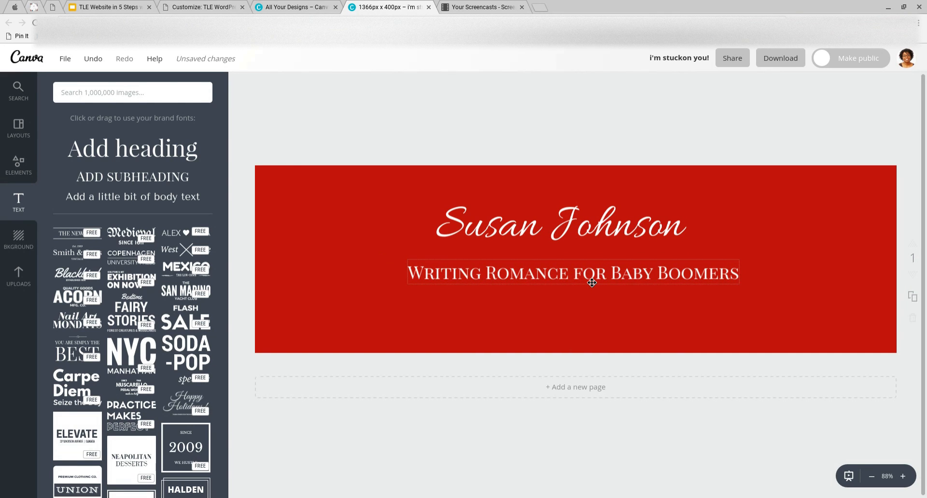
{"action": "double_click", "coordinate": [592, 283]}
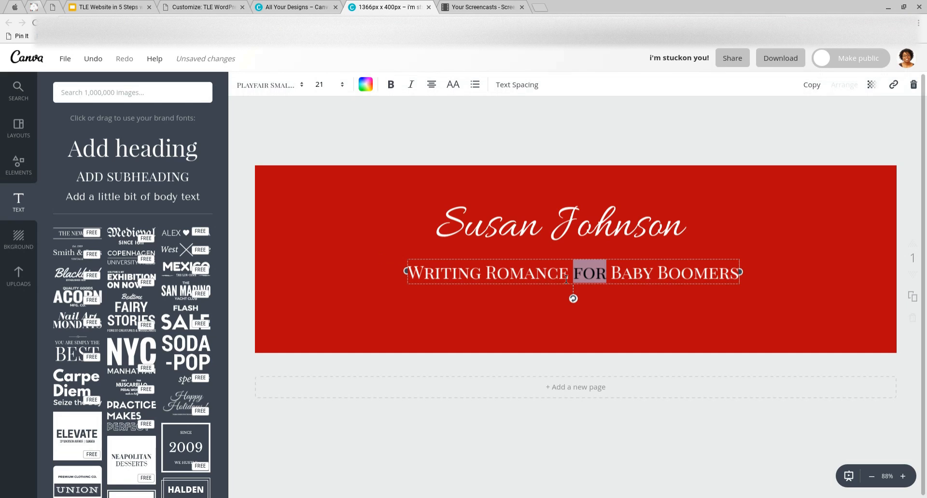
Resize the name heading to 64 and centre it just above the tagline
{"action": "left_click", "coordinate": [484, 235]}
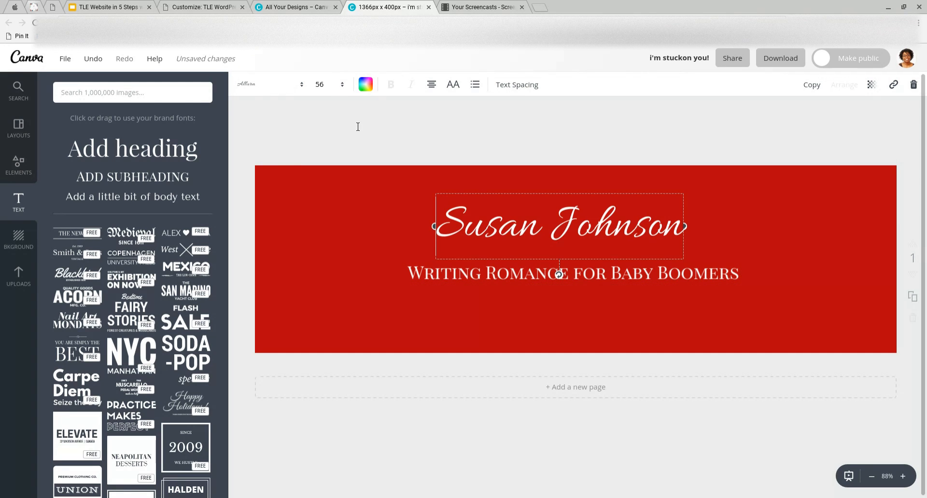
{"action": "left_click", "coordinate": [338, 86]}
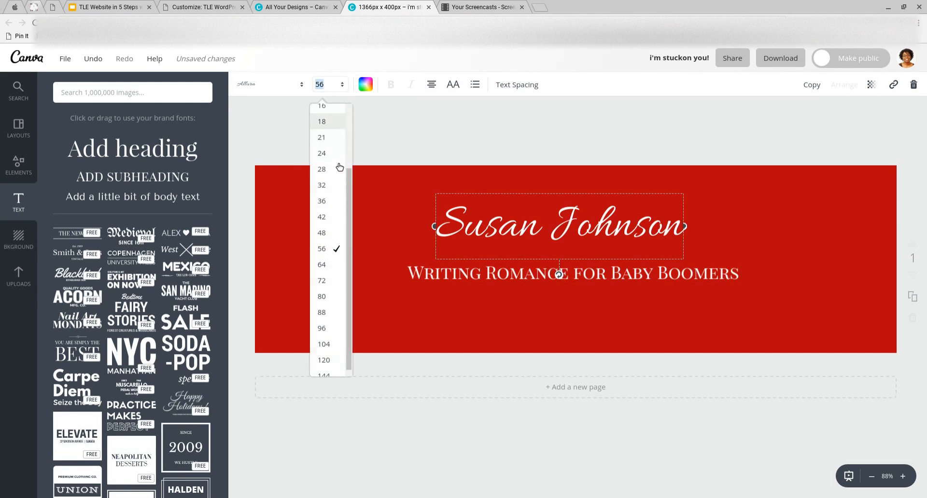
{"action": "left_click", "coordinate": [336, 266]}
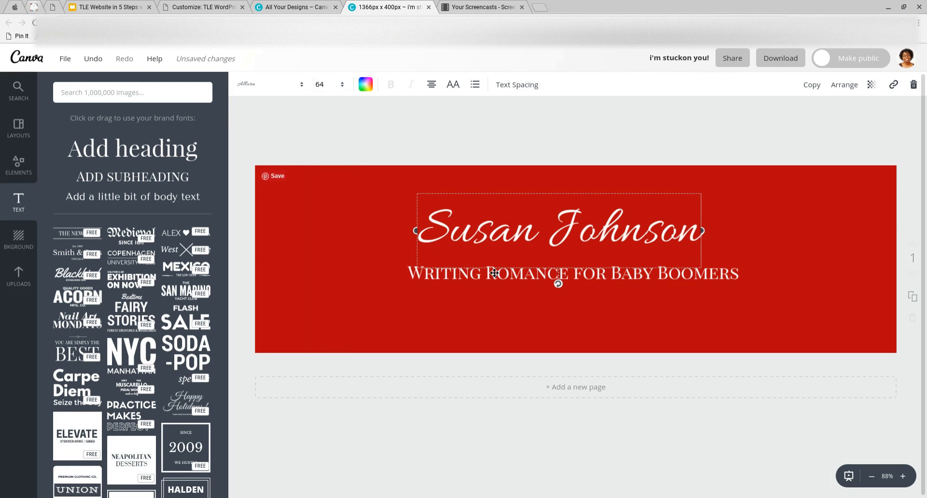
{"action": "left_click_drag", "start_coordinate": [498, 280], "coordinate": [517, 279]}
{"action": "left_click_drag", "start_coordinate": [680, 279], "coordinate": [673, 282]}
{"action": "left_click", "coordinate": [730, 284]}
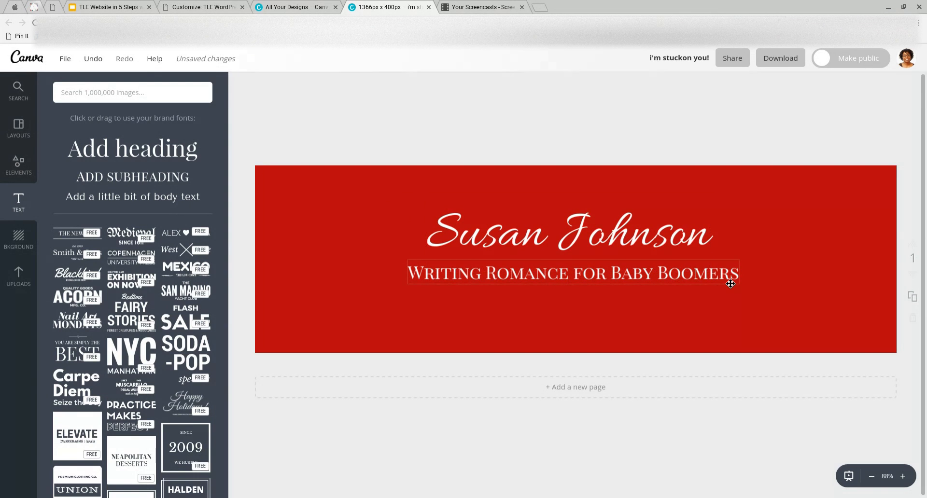
Reduce the tagline's font size to 18
{"action": "double_click", "coordinate": [731, 284]}
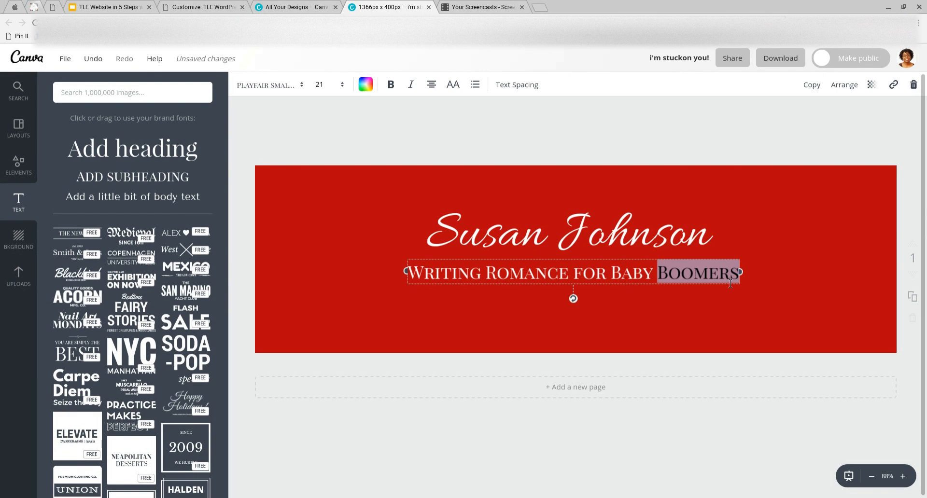
{"action": "left_click", "coordinate": [725, 283]}
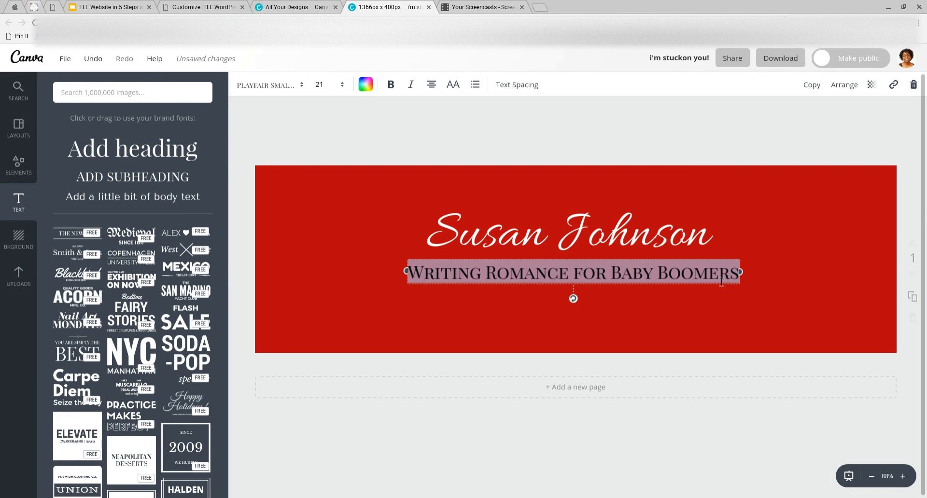
{"action": "left_click", "coordinate": [343, 89]}
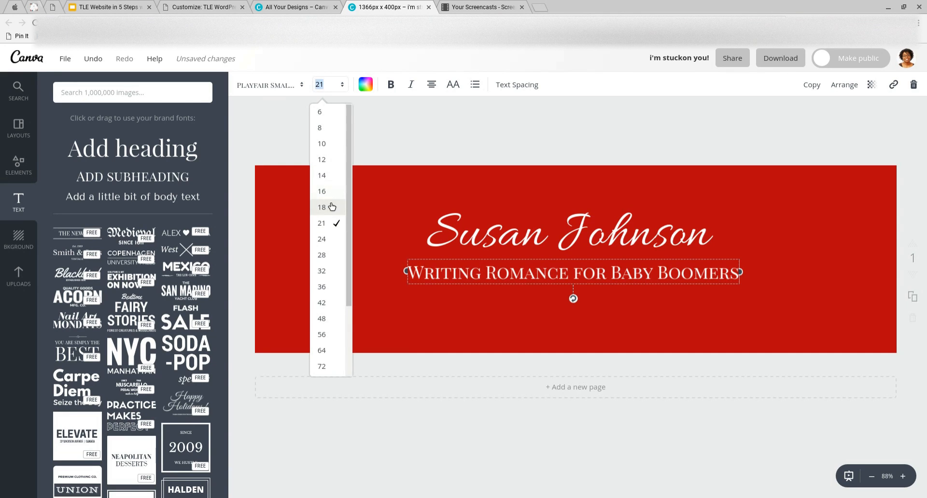
{"action": "left_click", "coordinate": [331, 207]}
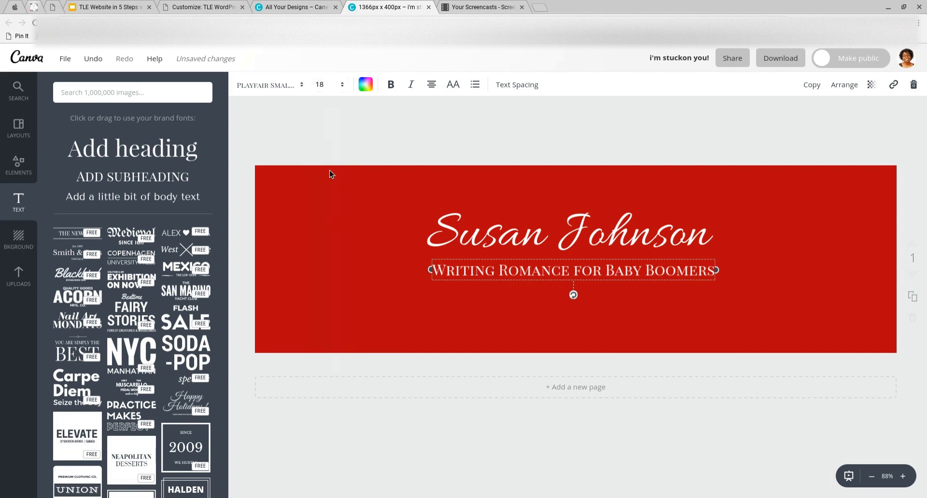
Change the tagline's font to Roboto
{"action": "left_click", "coordinate": [301, 86]}
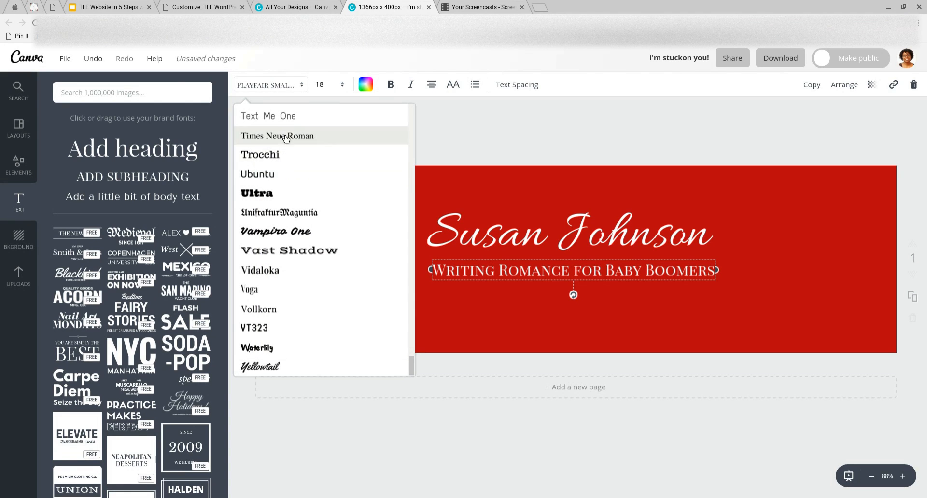
{"action": "scroll", "coordinate": [291, 240], "scroll_direction": "up", "scroll_amount": 5}
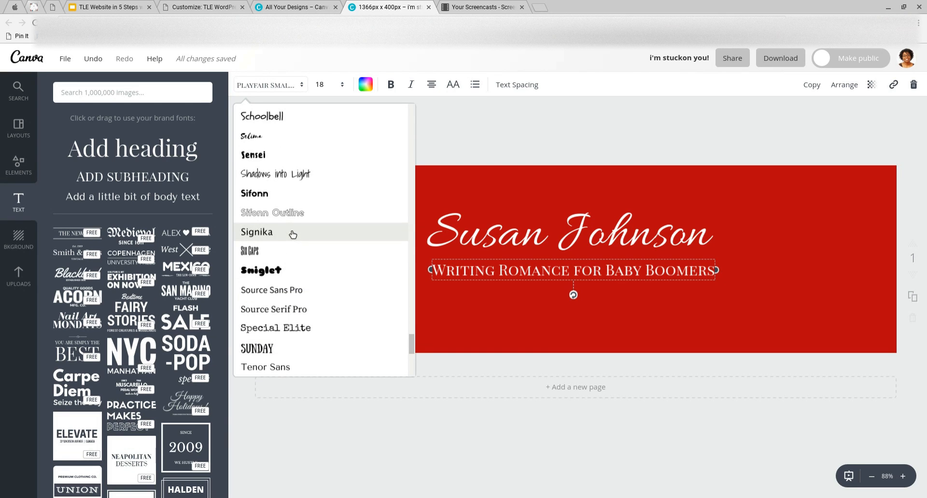
{"action": "scroll", "coordinate": [292, 234], "scroll_direction": "up", "scroll_amount": 1}
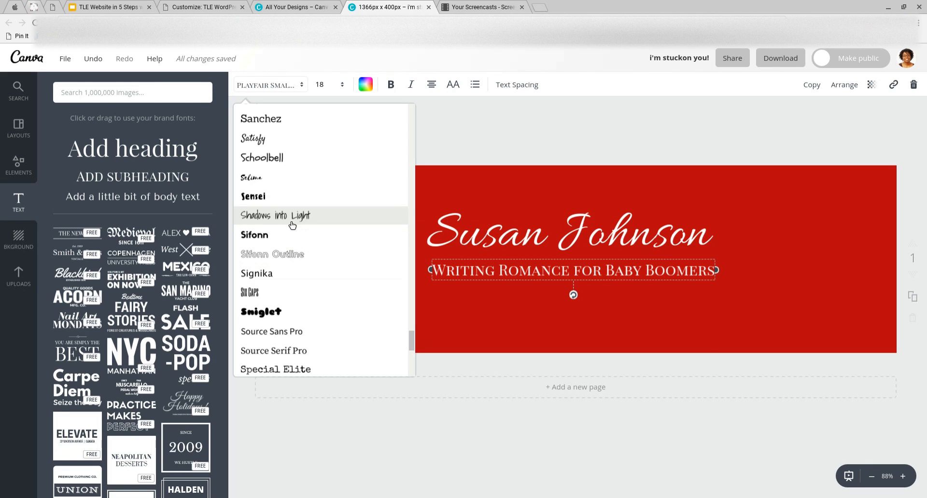
{"action": "scroll", "coordinate": [292, 224], "scroll_direction": "up", "scroll_amount": 3}
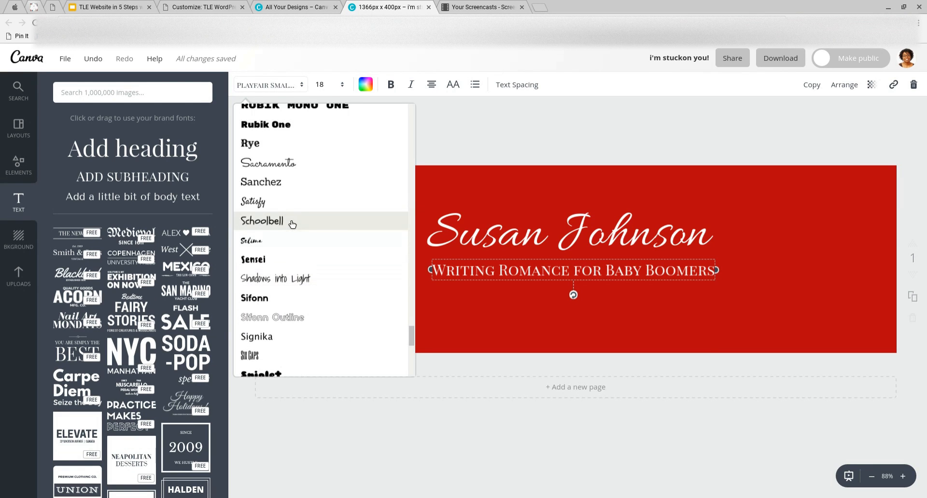
{"action": "scroll", "coordinate": [293, 223], "scroll_direction": "up", "scroll_amount": 2}
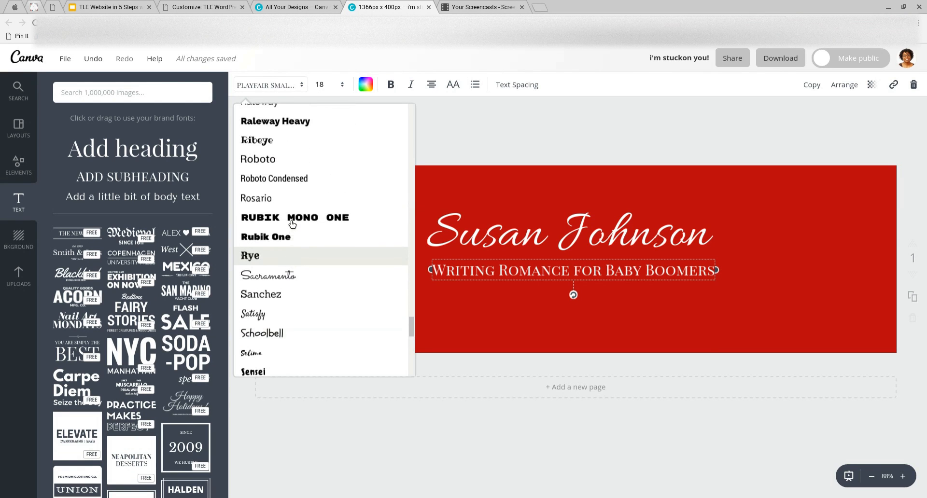
{"action": "scroll", "coordinate": [292, 223], "scroll_direction": "up", "scroll_amount": 1}
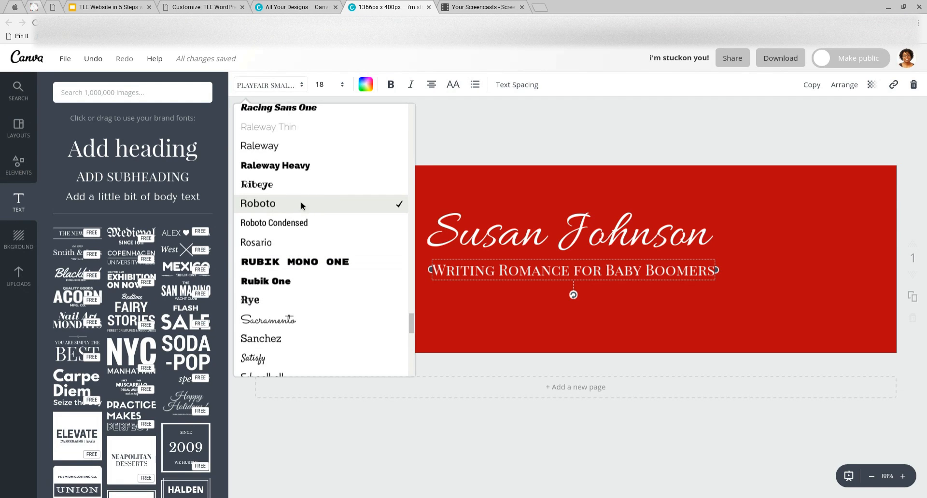
{"action": "left_click", "coordinate": [300, 203]}
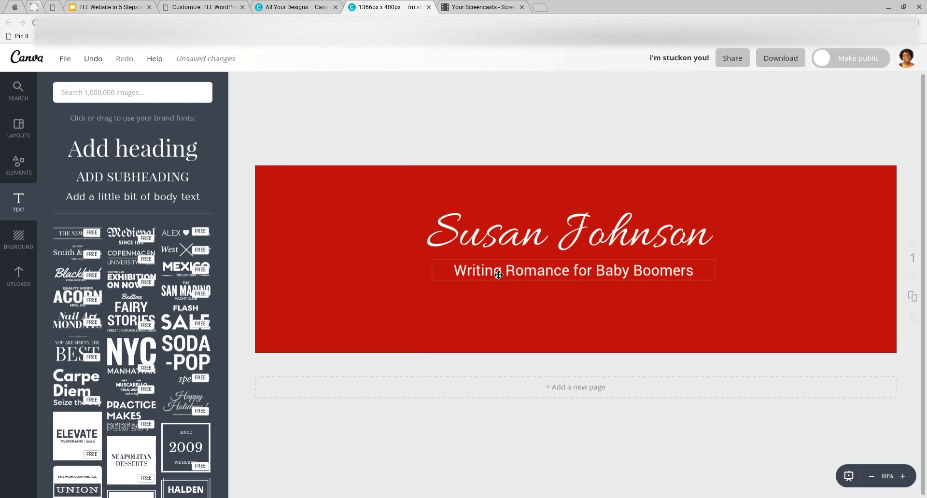
Shift the tagline and the name heading slightly down, keeping both centred on the banner
{"action": "left_click_drag", "start_coordinate": [499, 277], "coordinate": [499, 278]}
{"action": "left_click_drag", "start_coordinate": [526, 246], "coordinate": [539, 286]}
{"action": "left_click", "coordinate": [566, 118]}
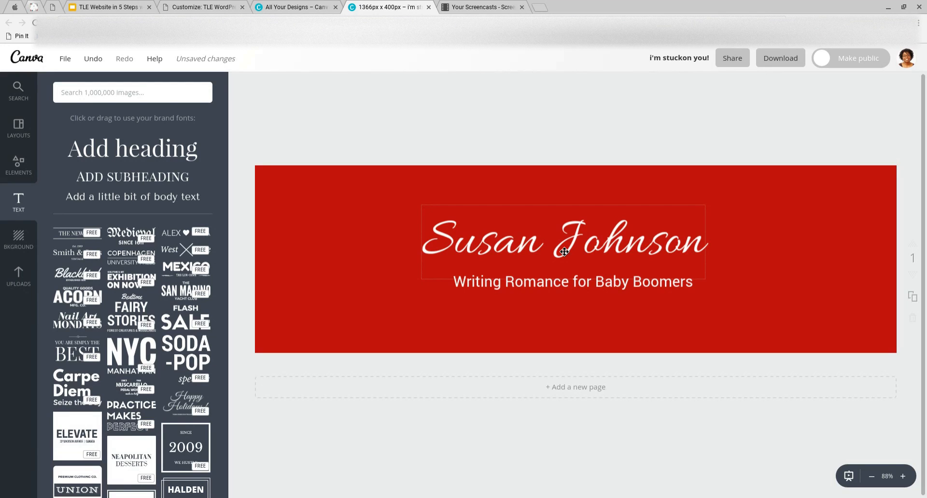
{"action": "left_click", "coordinate": [454, 232]}
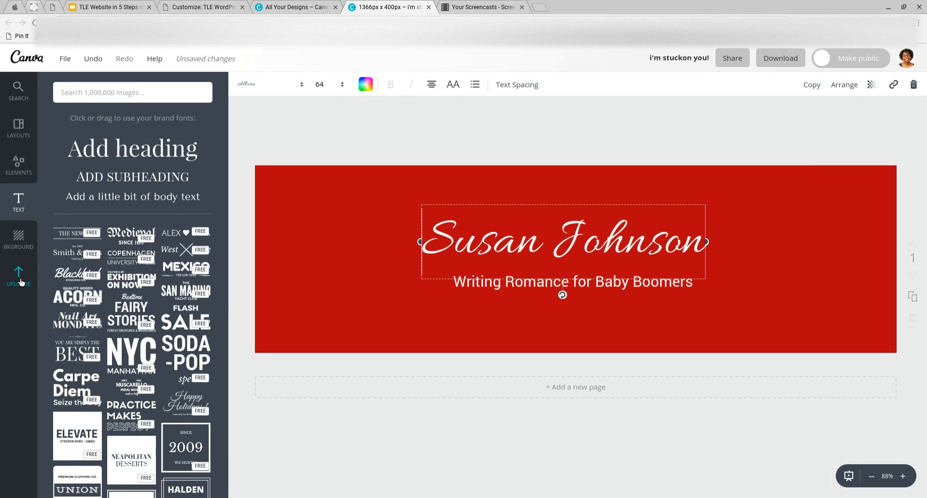
{"action": "left_click", "coordinate": [280, 248]}
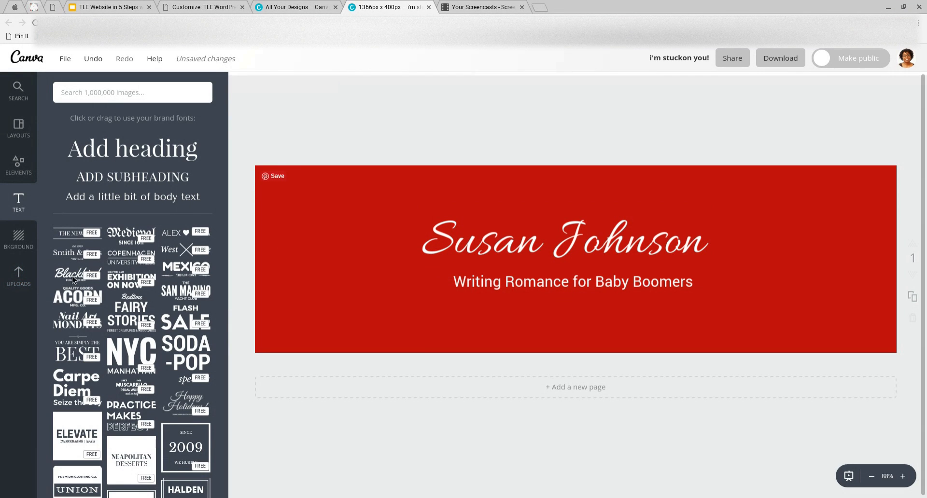
Open Uploads and scroll through the previously uploaded book-cover images
{"action": "left_click", "coordinate": [19, 276]}
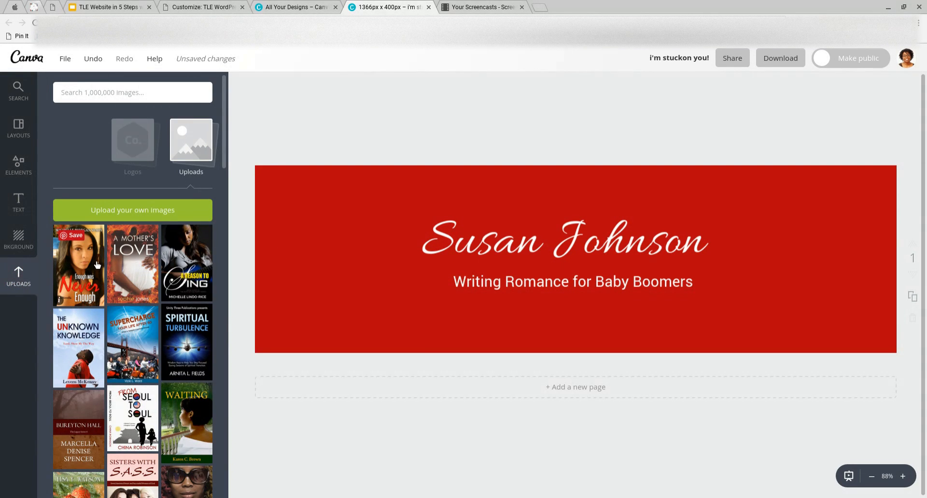
{"action": "scroll", "coordinate": [97, 264], "scroll_direction": "down", "scroll_amount": 1}
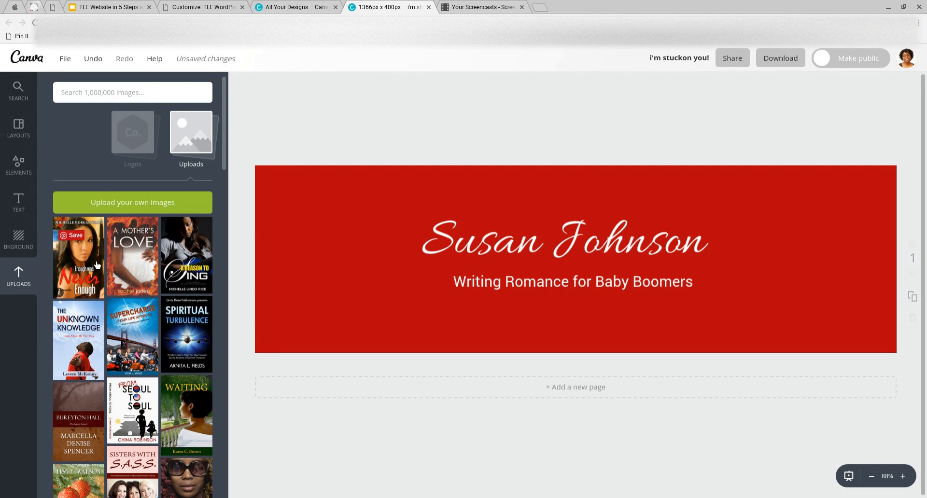
{"action": "scroll", "coordinate": [109, 266], "scroll_direction": "down", "scroll_amount": 3}
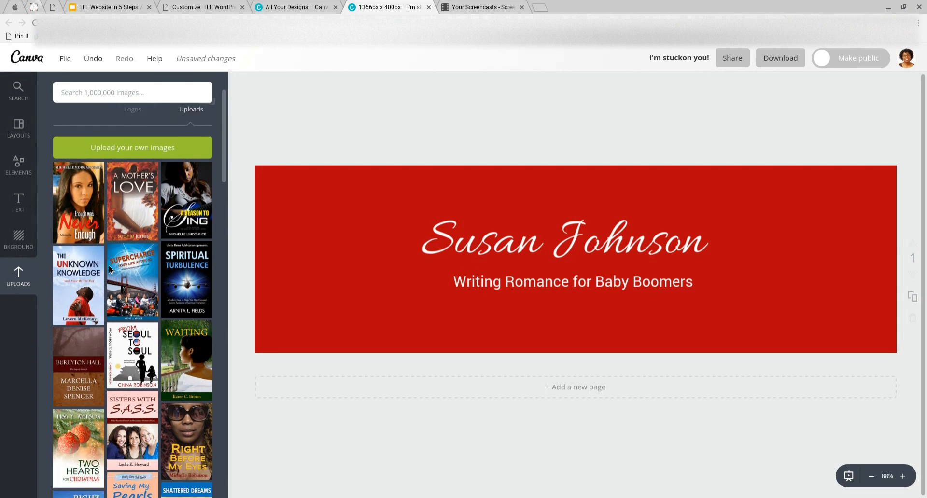
{"action": "scroll", "coordinate": [108, 266], "scroll_direction": "down", "scroll_amount": 3}
{"action": "scroll", "coordinate": [109, 266], "scroll_direction": "up", "scroll_amount": 2}
{"action": "scroll", "coordinate": [109, 269], "scroll_direction": "up", "scroll_amount": 3}
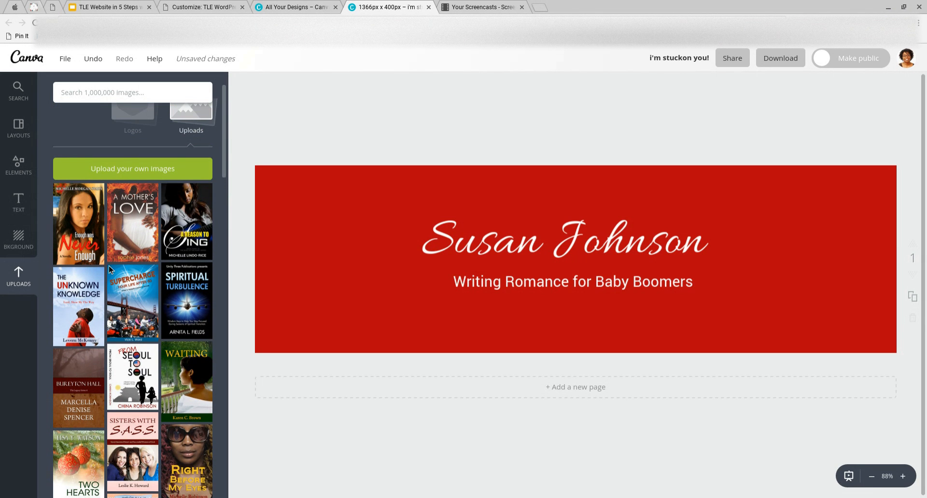
{"action": "scroll", "coordinate": [109, 266], "scroll_direction": "down", "scroll_amount": 5}
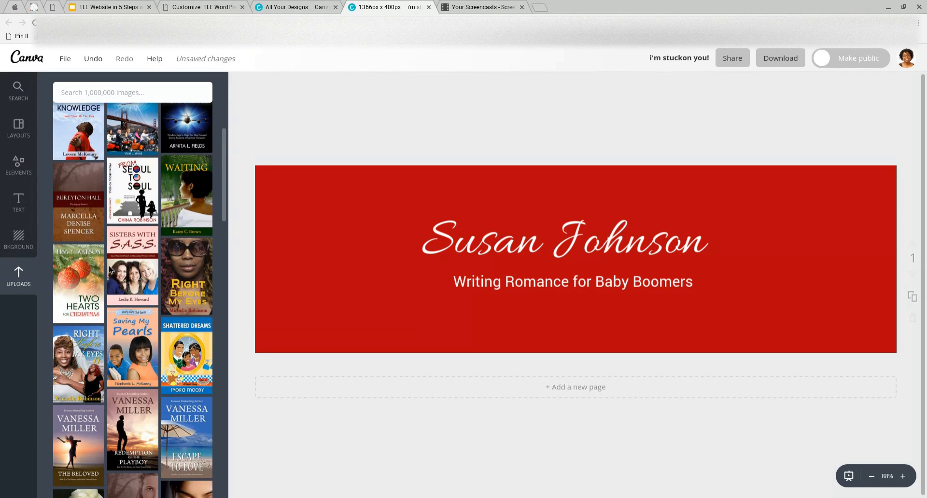
{"action": "scroll", "coordinate": [108, 265], "scroll_direction": "down", "scroll_amount": 1}
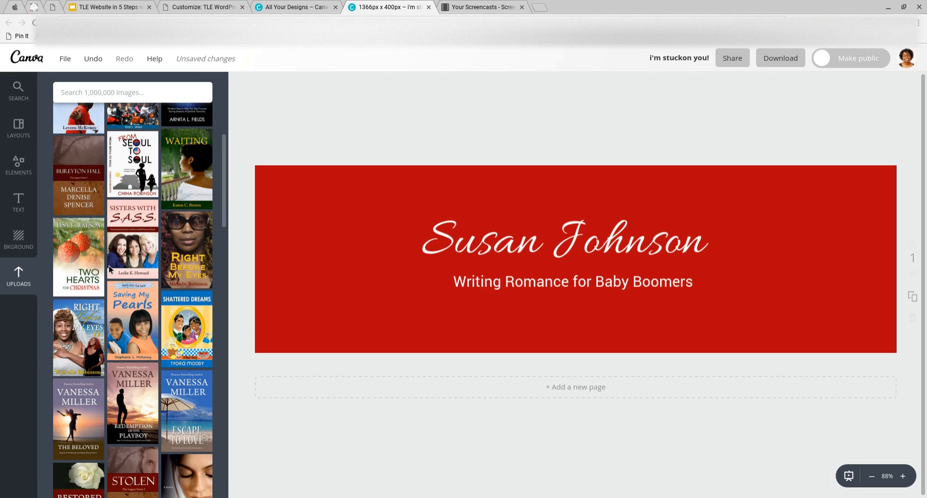
{"action": "scroll", "coordinate": [115, 314], "scroll_direction": "down", "scroll_amount": 3}
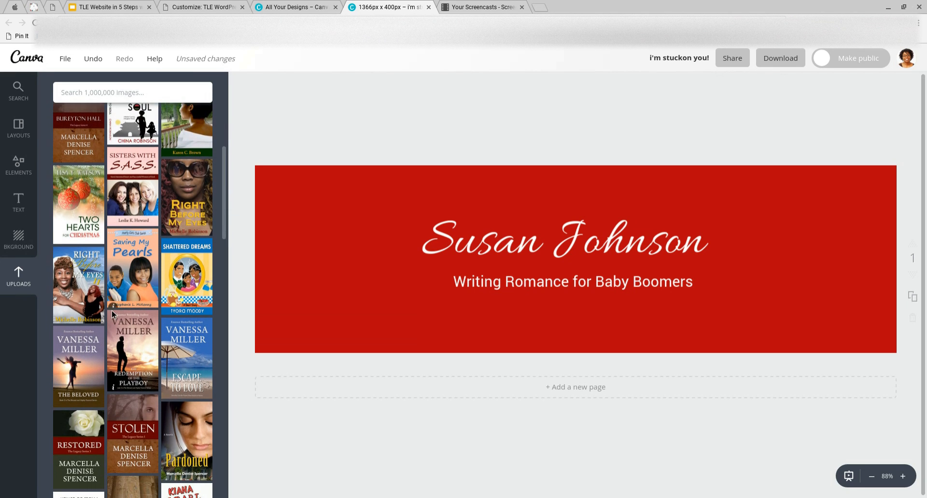
{"action": "scroll", "coordinate": [129, 309], "scroll_direction": "down", "scroll_amount": 2}
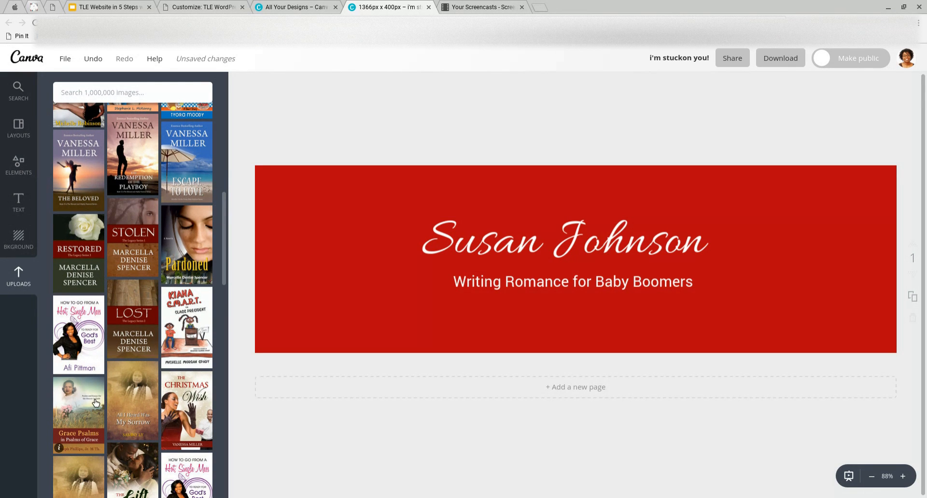
Place the Grace Psalms cover at the banner's right edge and shrink it to fit
{"action": "left_click_drag", "start_coordinate": [87, 402], "coordinate": [795, 224]}
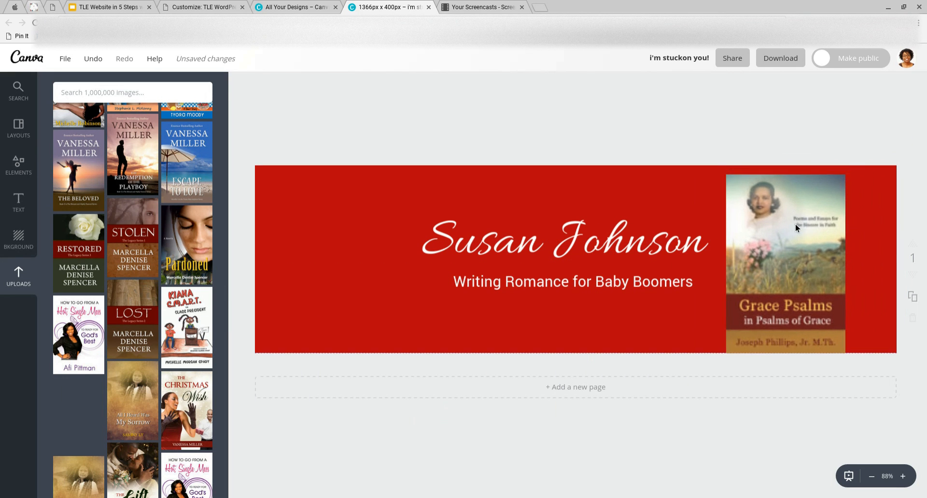
{"action": "scroll", "coordinate": [136, 230], "scroll_direction": "up", "scroll_amount": 10}
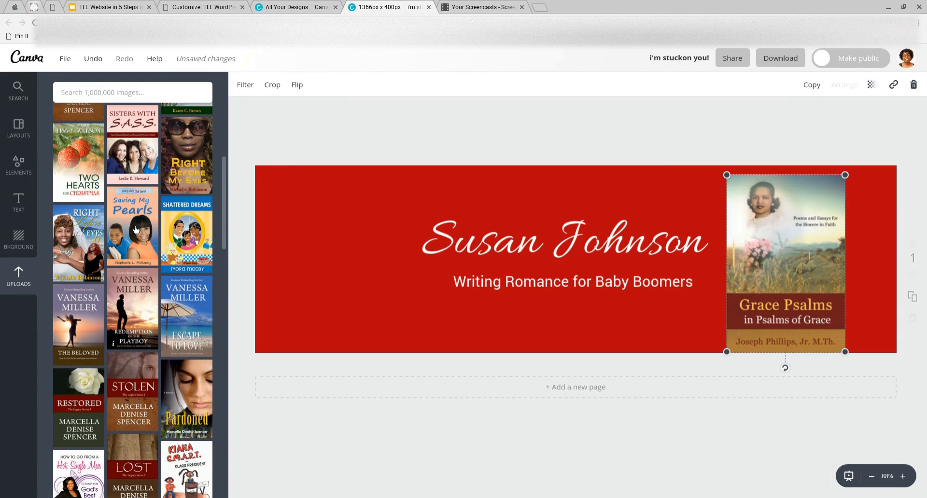
{"action": "left_click", "coordinate": [122, 214]}
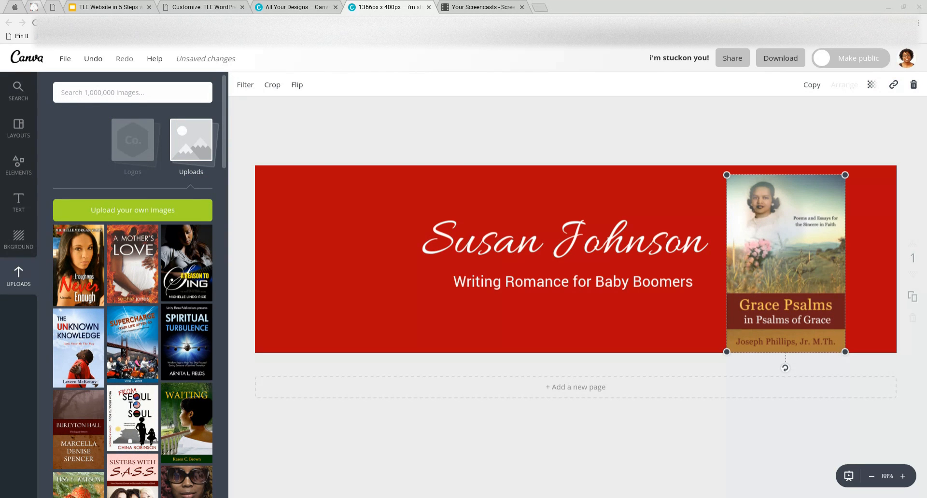
{"action": "left_click", "coordinate": [687, 104]}
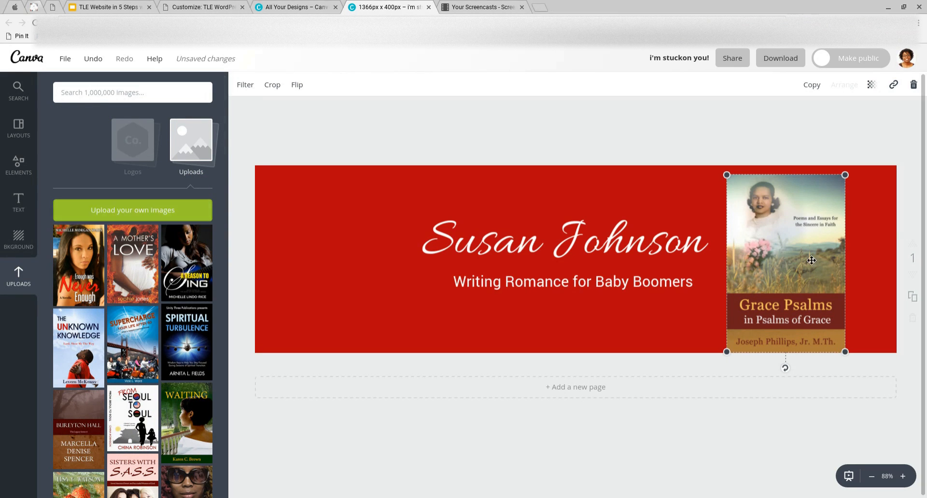
{"action": "left_click_drag", "start_coordinate": [742, 344], "coordinate": [791, 320]}
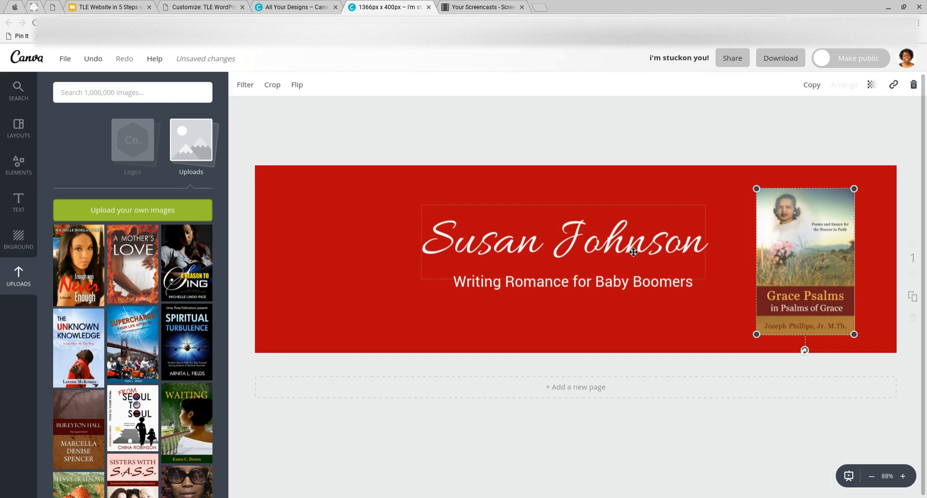
Move the name and tagline to the banner's left and straighten the Grace Psalms cover
{"action": "left_click_drag", "start_coordinate": [633, 248], "coordinate": [494, 232]}
{"action": "left_click_drag", "start_coordinate": [524, 290], "coordinate": [435, 275]}
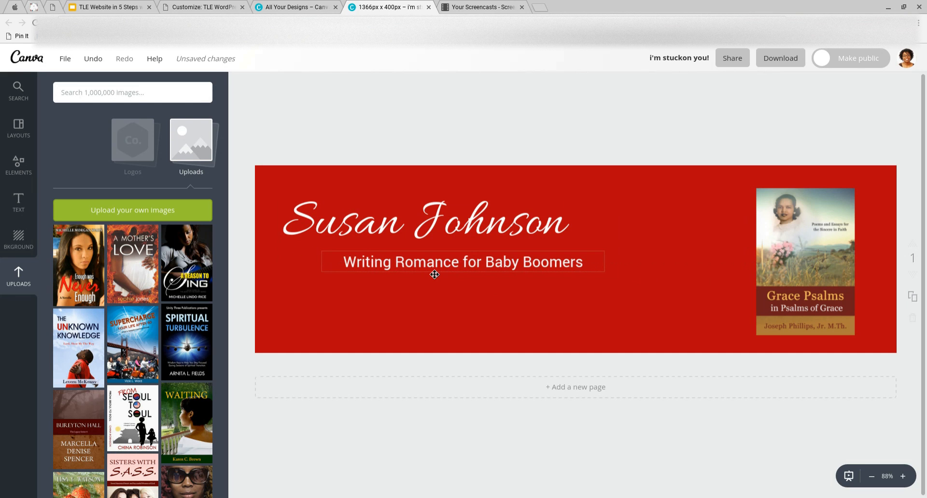
{"action": "left_click", "coordinate": [804, 328]}
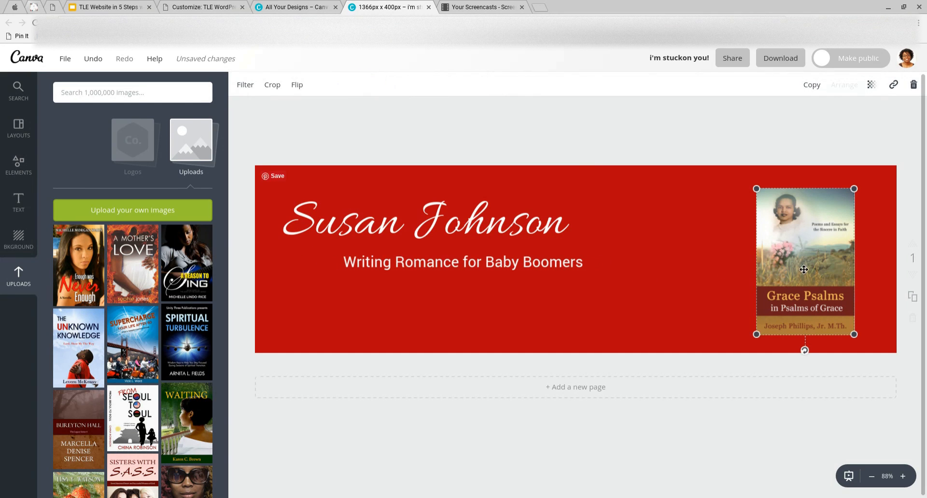
{"action": "left_click_drag", "start_coordinate": [803, 244], "coordinate": [792, 240]}
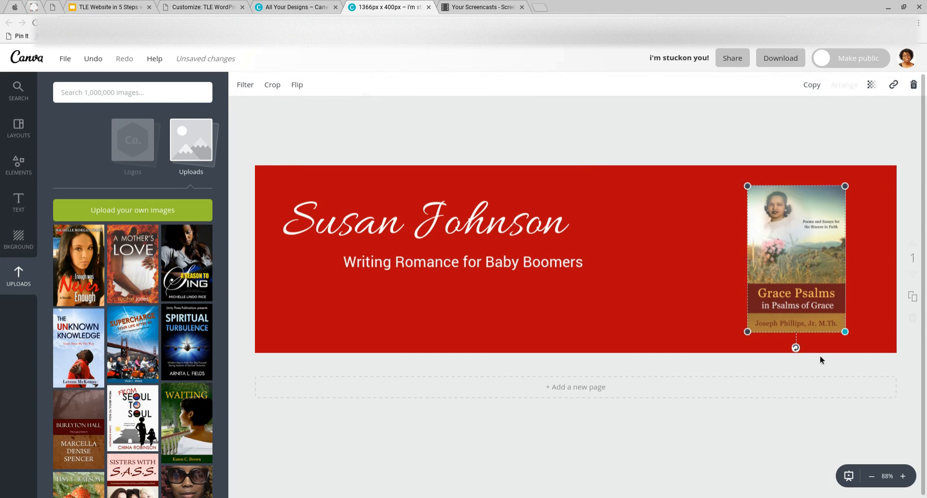
{"action": "mouse_move", "coordinate": [799, 353]}
{"action": "left_mouse_down"}
{"action": "mouse_move", "coordinate": [784, 352]}
{"action": "mouse_move", "coordinate": [807, 348]}
{"action": "mouse_move", "coordinate": [799, 353]}
{"action": "left_mouse_up"}
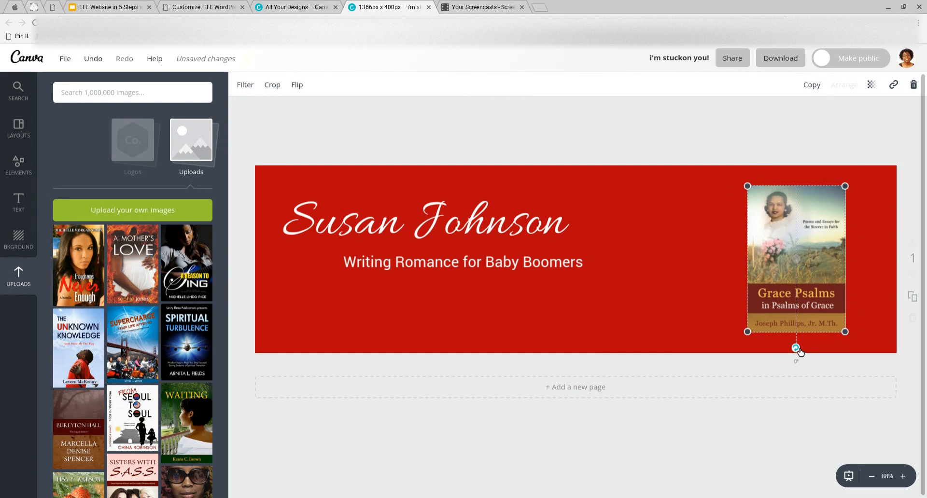
{"action": "left_click", "coordinate": [677, 311]}
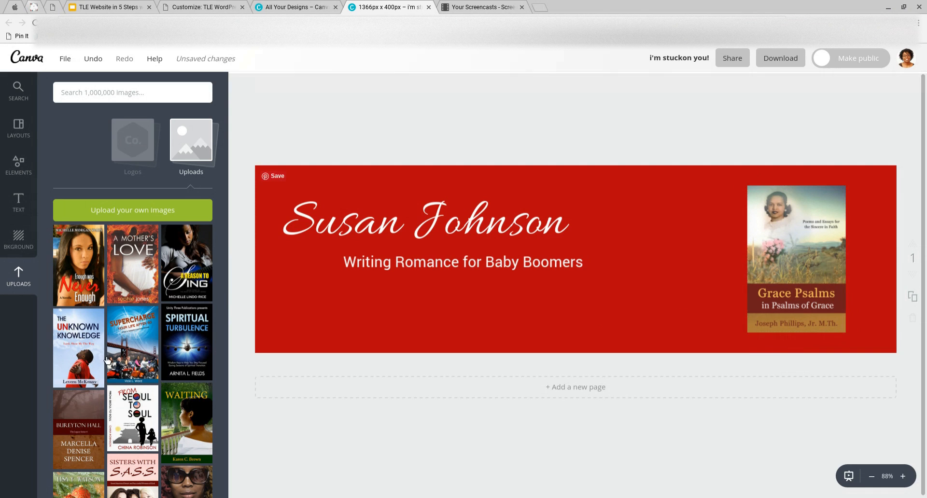
{"action": "left_click", "coordinate": [775, 240]}
{"action": "scroll", "coordinate": [144, 319], "scroll_direction": "down", "scroll_amount": 5}
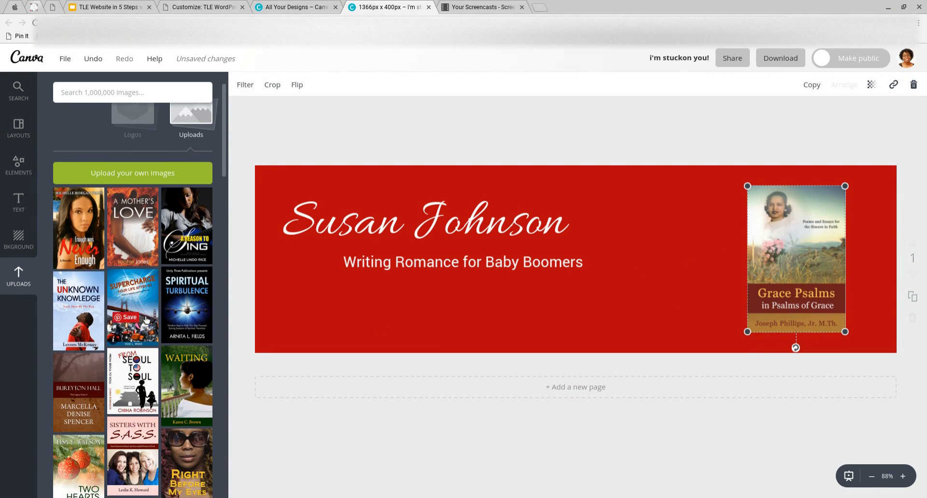
{"action": "scroll", "coordinate": [146, 319], "scroll_direction": "down", "scroll_amount": 5}
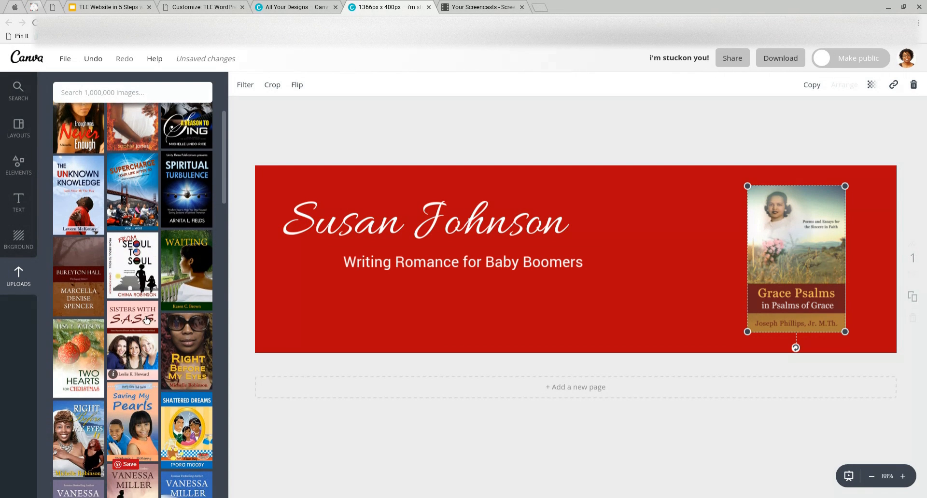
{"action": "scroll", "coordinate": [147, 320], "scroll_direction": "down", "scroll_amount": 1}
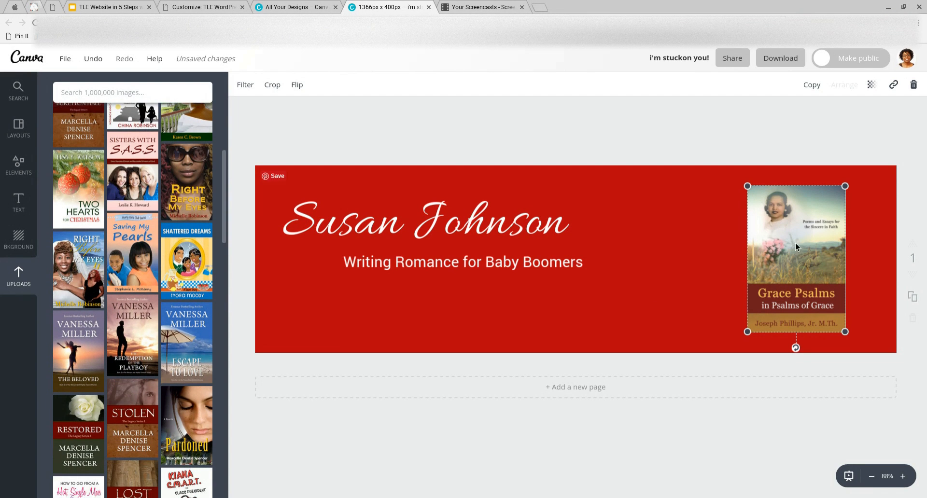
Delete the Grace Psalms cover and add a shrunken Escape to Love cover instead
{"action": "key", "text": "Delete"}
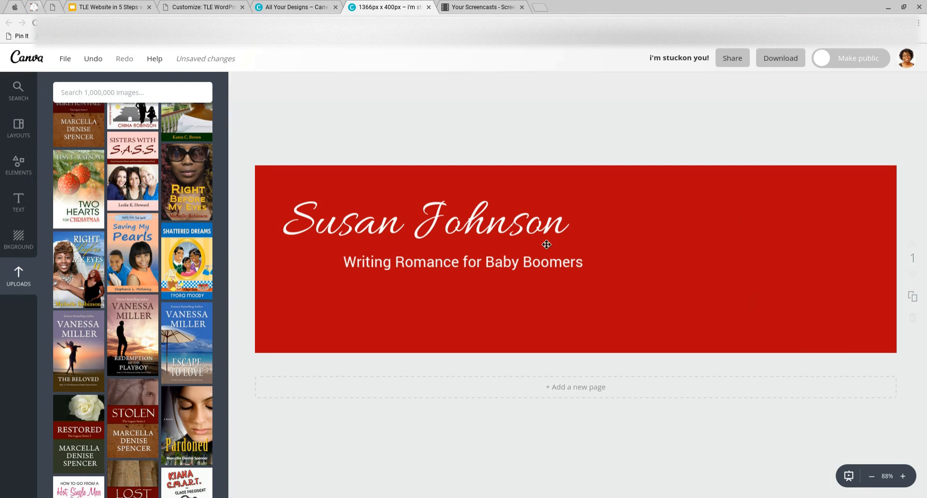
{"action": "left_click_drag", "start_coordinate": [187, 343], "coordinate": [737, 238]}
{"action": "left_click_drag", "start_coordinate": [772, 345], "coordinate": [751, 312]}
{"action": "left_click_drag", "start_coordinate": [702, 274], "coordinate": [667, 296]}
Add the Redemption of the Playboy cover at the far right, sized and aligned beside Escape to Love
{"action": "left_click", "coordinate": [202, 327]}
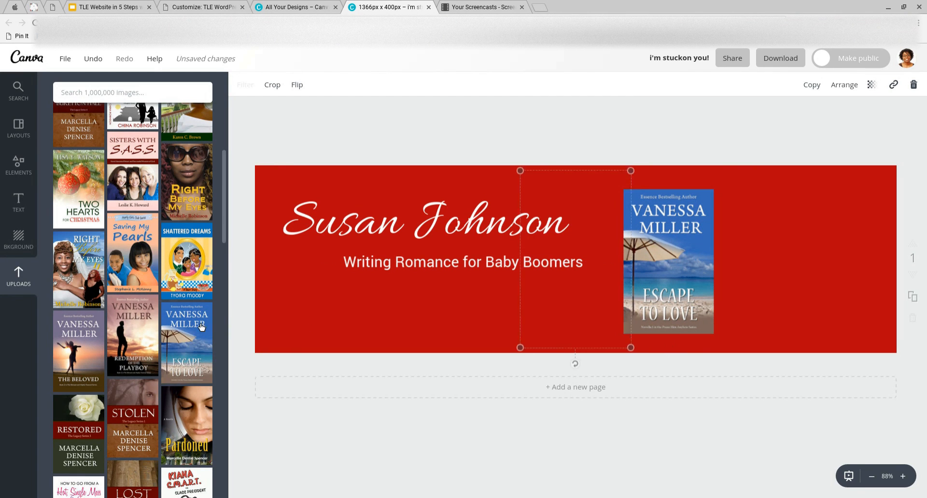
{"action": "left_click_drag", "start_coordinate": [623, 335], "coordinate": [596, 292]}
{"action": "left_click_drag", "start_coordinate": [733, 282], "coordinate": [852, 282]}
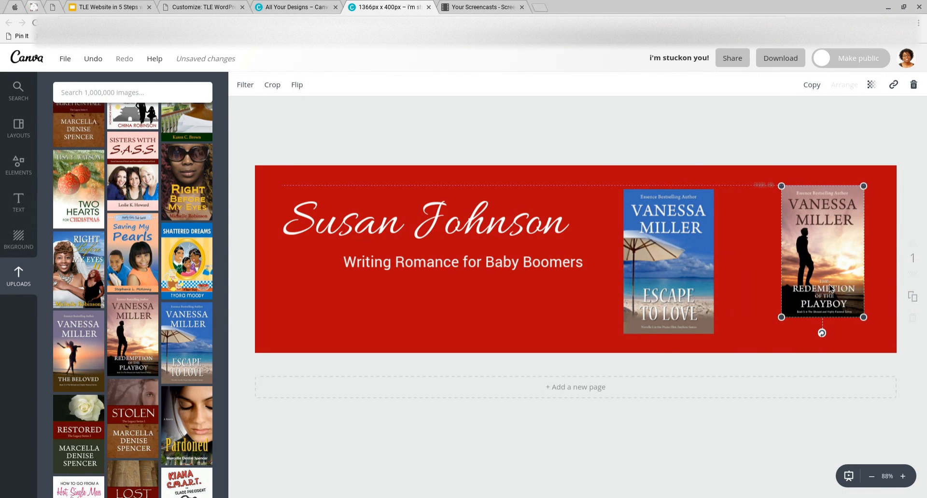
{"action": "left_click", "coordinate": [722, 286]}
{"action": "left_click", "coordinate": [695, 315]}
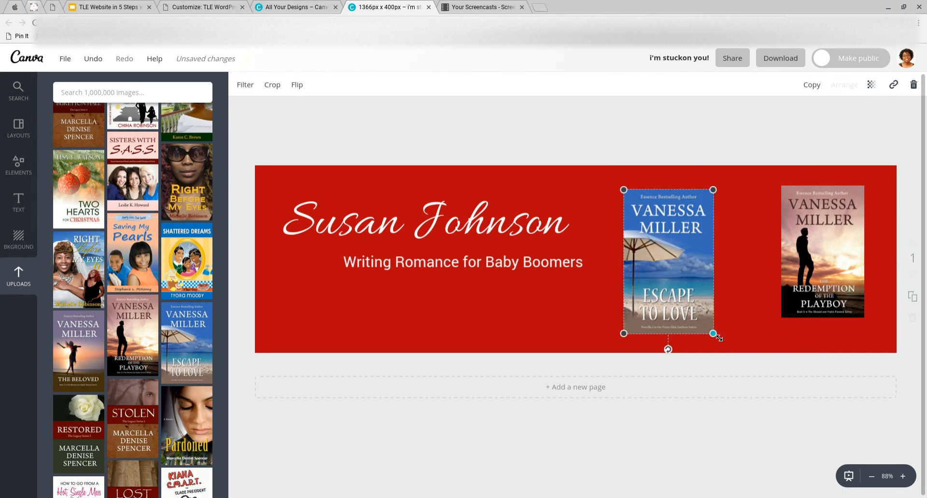
{"action": "left_click_drag", "start_coordinate": [718, 338], "coordinate": [703, 316]}
{"action": "left_click_drag", "start_coordinate": [670, 289], "coordinate": [736, 285]}
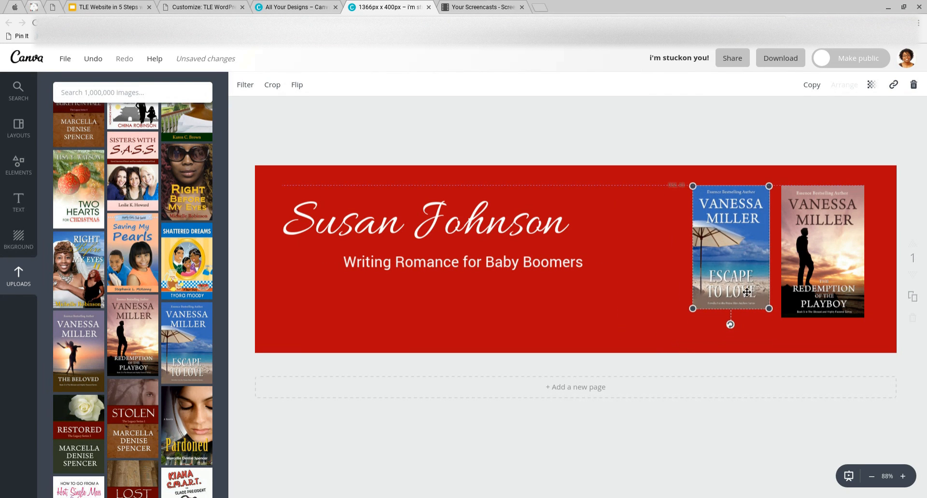
{"action": "left_click_drag", "start_coordinate": [775, 315], "coordinate": [779, 323]}
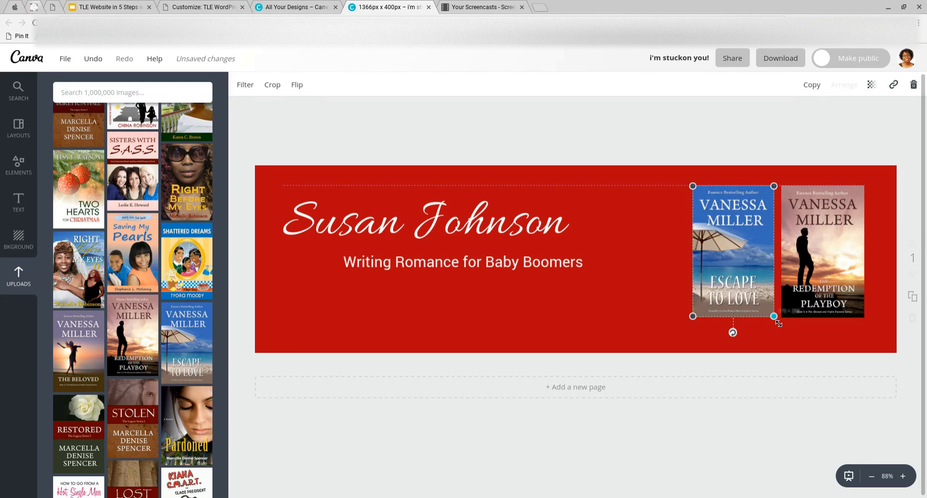
{"action": "left_click_drag", "start_coordinate": [848, 256], "coordinate": [862, 259]}
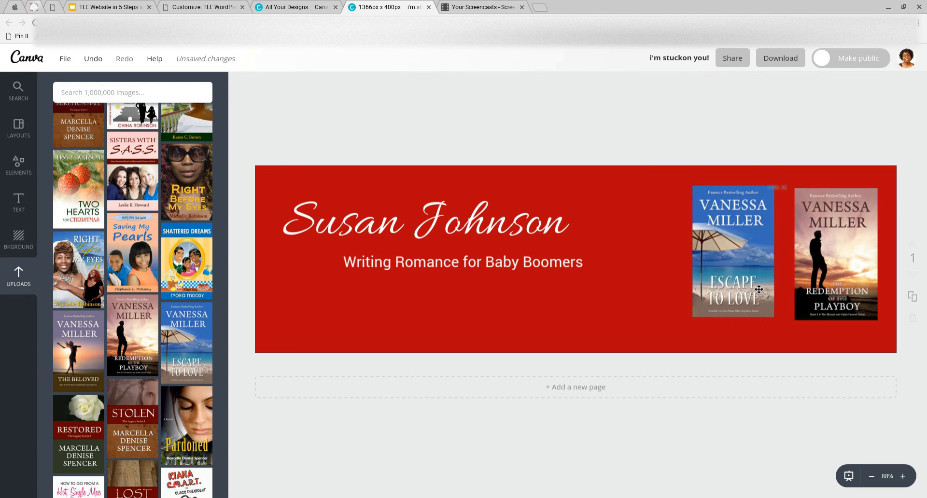
{"action": "left_click_drag", "start_coordinate": [759, 290], "coordinate": [770, 294]}
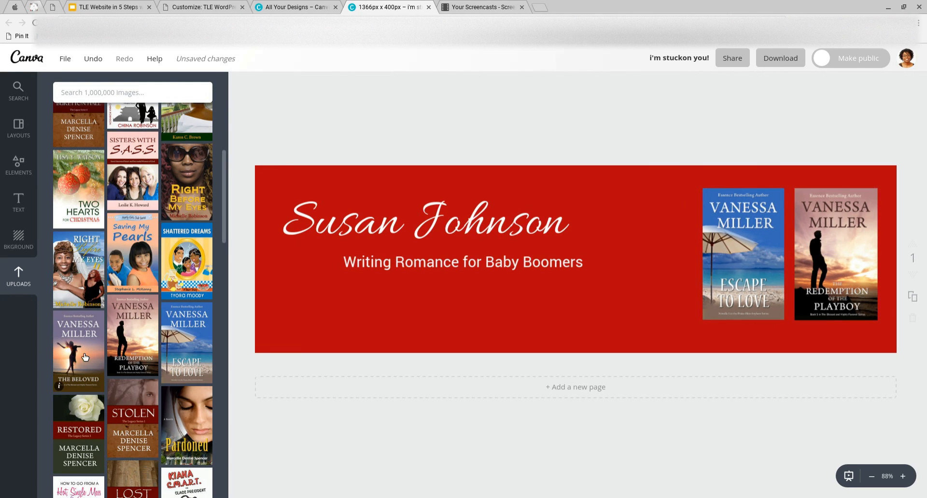
Add The Beloved cover, resized to match and snapped beside Escape to Love
{"action": "scroll", "coordinate": [135, 411], "scroll_direction": "down", "scroll_amount": 1}
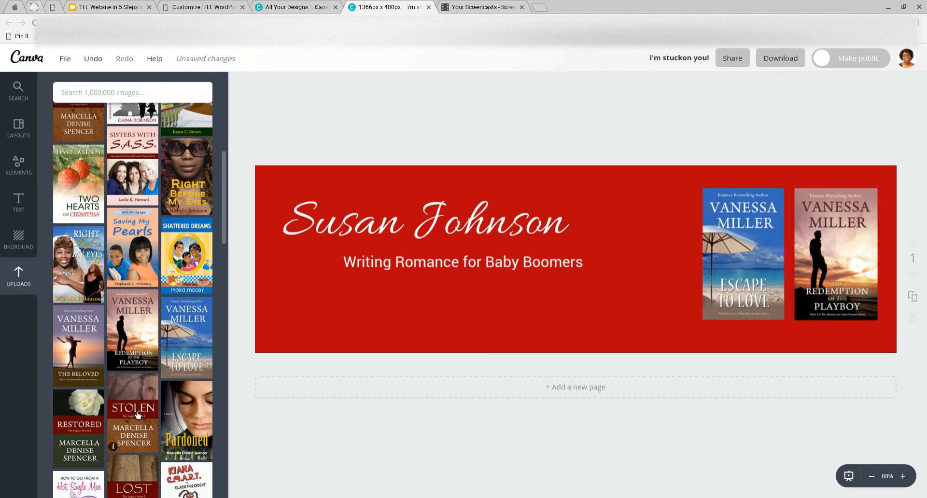
{"action": "scroll", "coordinate": [137, 414], "scroll_direction": "down", "scroll_amount": 6}
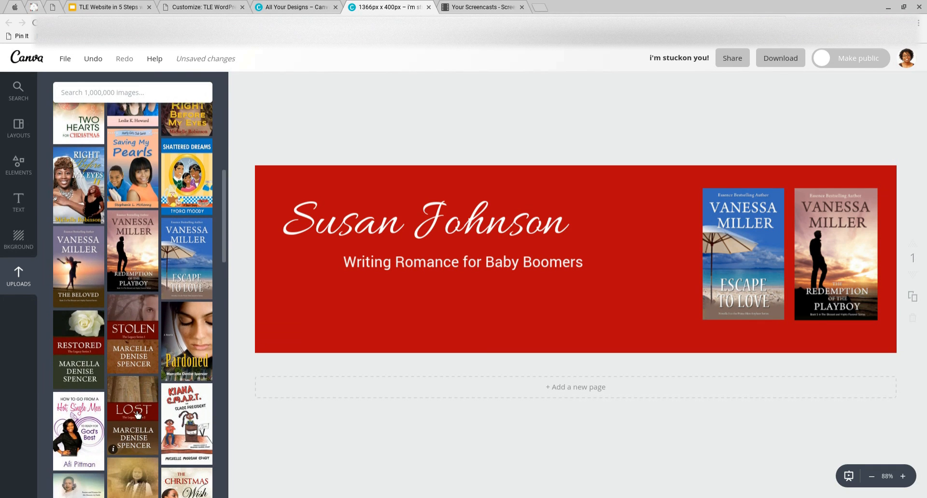
{"action": "scroll", "coordinate": [138, 413], "scroll_direction": "up", "scroll_amount": 4}
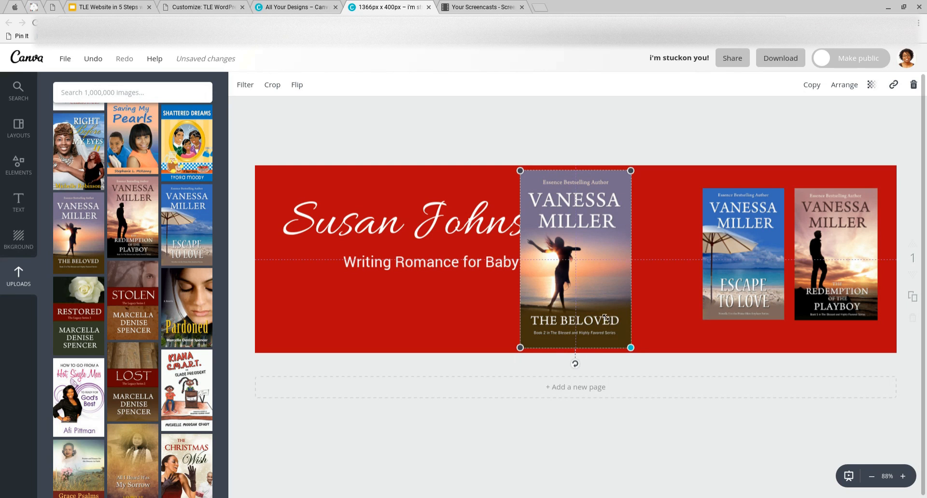
{"action": "left_click_drag", "start_coordinate": [633, 350], "coordinate": [606, 309]}
{"action": "left_click_drag", "start_coordinate": [570, 275], "coordinate": [655, 288]}
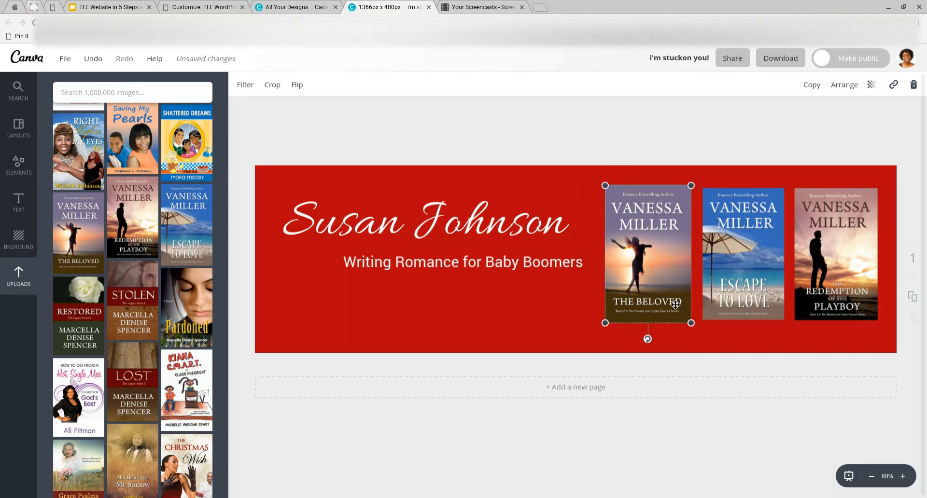
{"action": "mouse_move", "coordinate": [695, 334]}
{"action": "left_mouse_down"}
{"action": "mouse_move", "coordinate": [685, 320]}
{"action": "mouse_move", "coordinate": [694, 325]}
{"action": "left_mouse_up"}
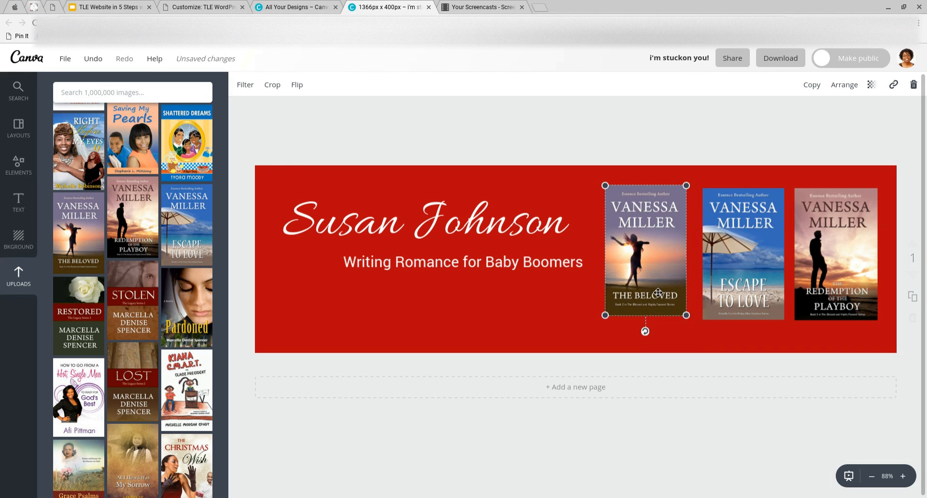
{"action": "left_click_drag", "start_coordinate": [654, 288], "coordinate": [655, 293]}
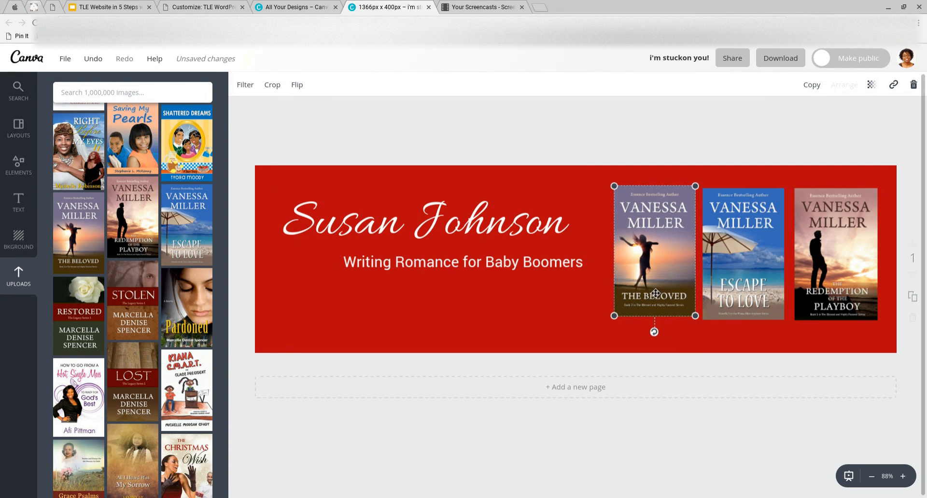
{"action": "left_click_drag", "start_coordinate": [618, 320], "coordinate": [618, 323]}
{"action": "left_click", "coordinate": [472, 343]}
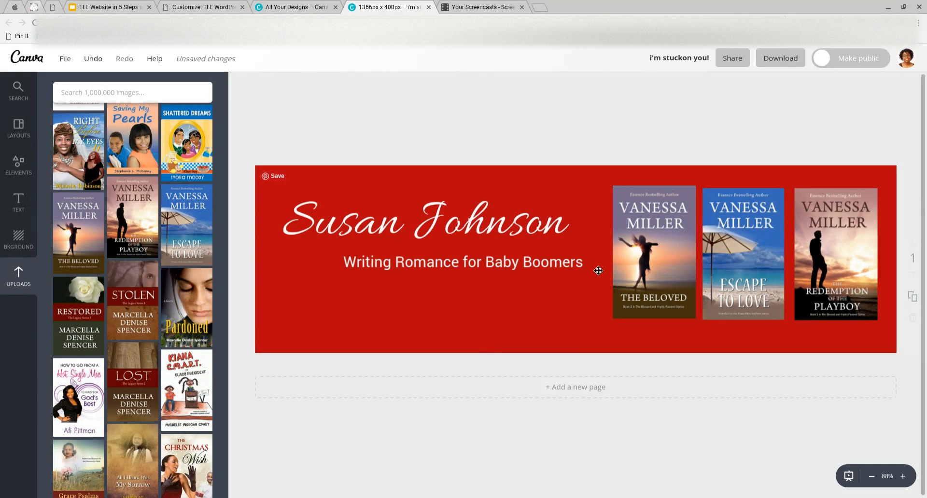
Replace the script heading with the book covers' author name and shift the tagline slightly left
{"action": "left_click_drag", "start_coordinate": [641, 249], "coordinate": [641, 248]}
{"action": "left_click", "coordinate": [511, 234]}
{"action": "left_click", "coordinate": [511, 233]}
{"action": "key", "text": "ctrl+a"}
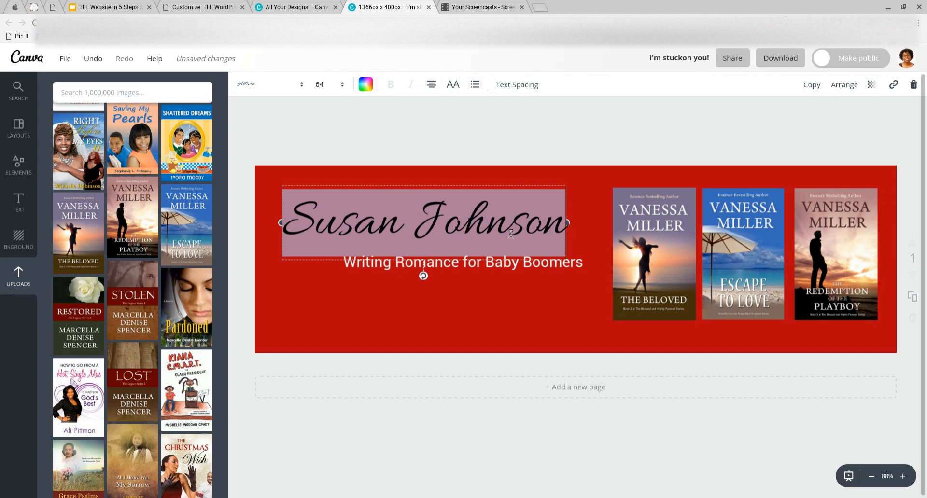
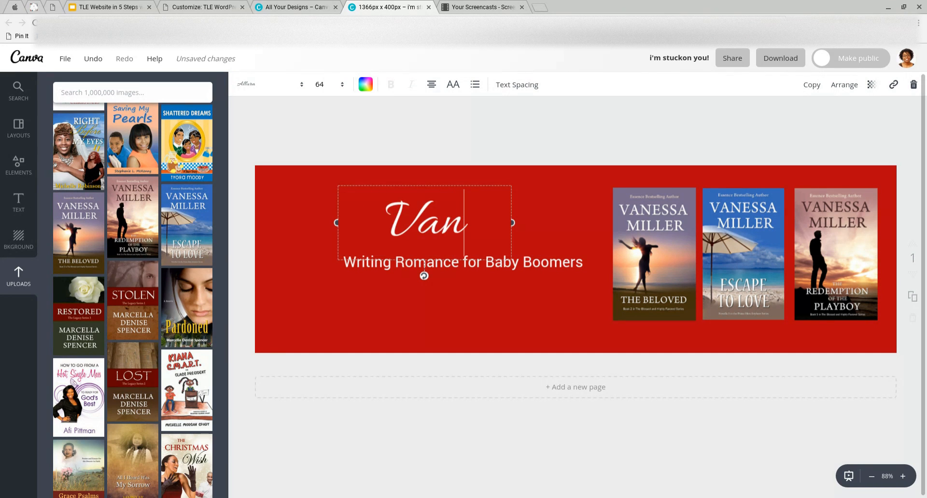
{"action": "left_click", "coordinate": [476, 154]}
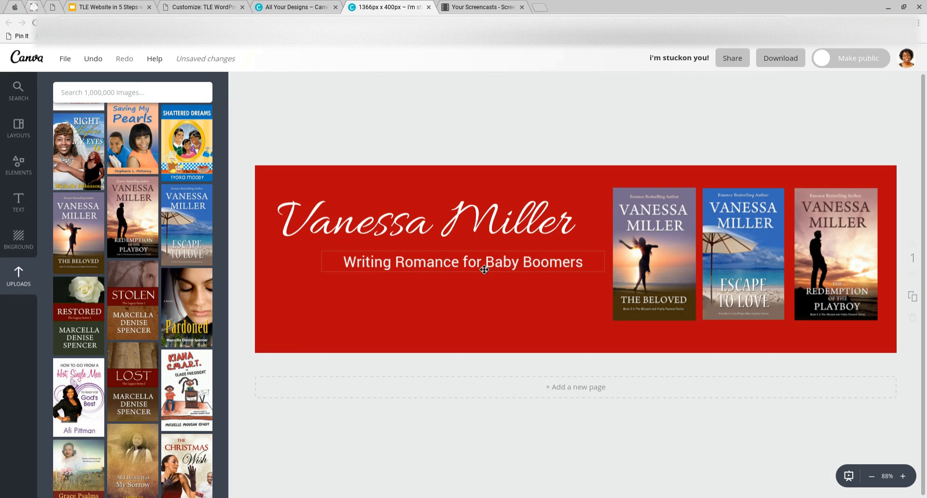
{"action": "left_click_drag", "start_coordinate": [491, 270], "coordinate": [477, 270]}
Set the tagline 'Writing Romance for Baby Boomers' in Times Neue Roman
{"action": "left_click_drag", "start_coordinate": [487, 236], "coordinate": [487, 240]}
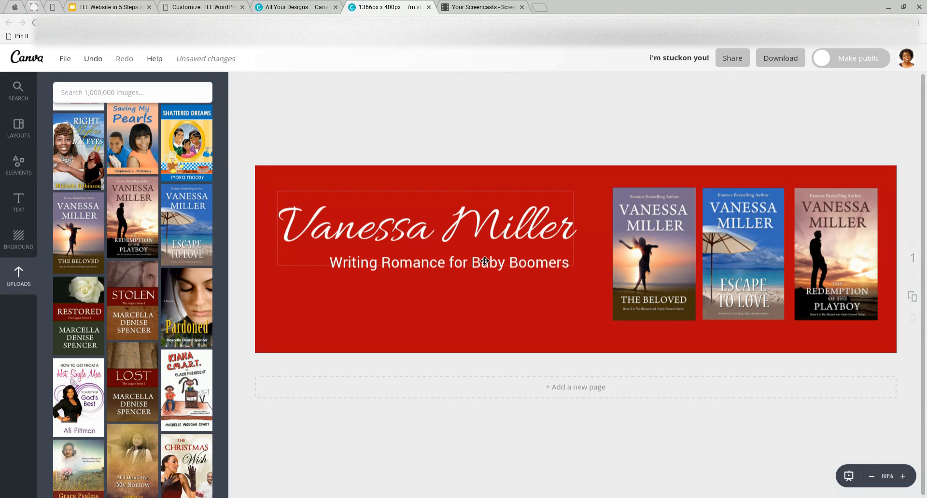
{"action": "left_click", "coordinate": [560, 269]}
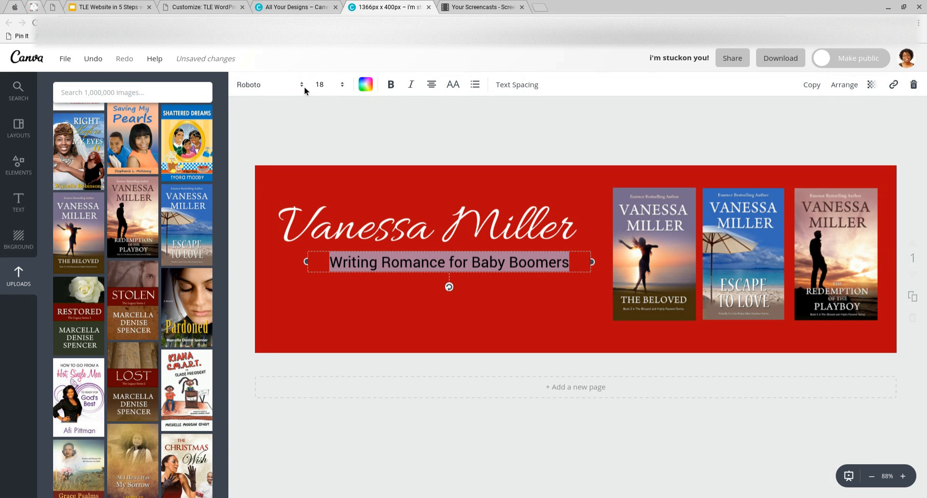
{"action": "left_click", "coordinate": [290, 85]}
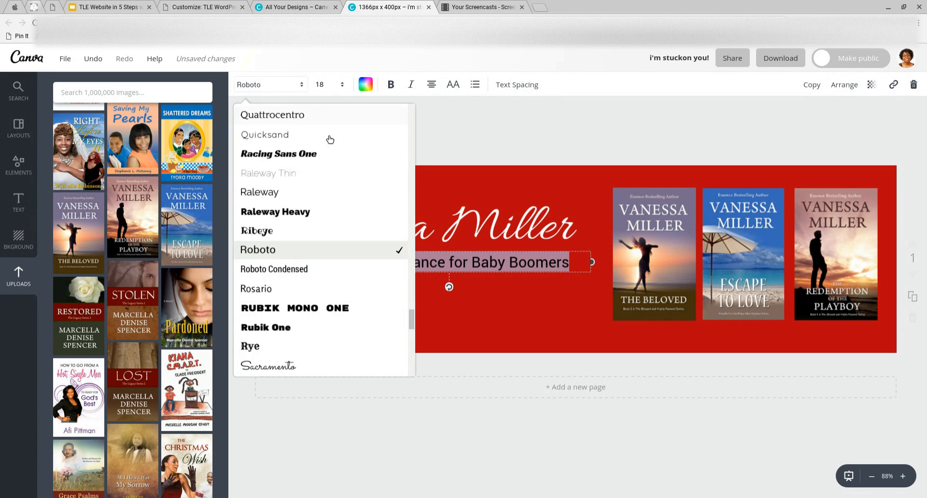
{"action": "scroll", "coordinate": [332, 160], "scroll_direction": "down", "scroll_amount": 3}
{"action": "scroll", "coordinate": [334, 161], "scroll_direction": "down", "scroll_amount": 2}
{"action": "scroll", "coordinate": [334, 162], "scroll_direction": "up", "scroll_amount": 6}
{"action": "scroll", "coordinate": [333, 161], "scroll_direction": "up", "scroll_amount": 6}
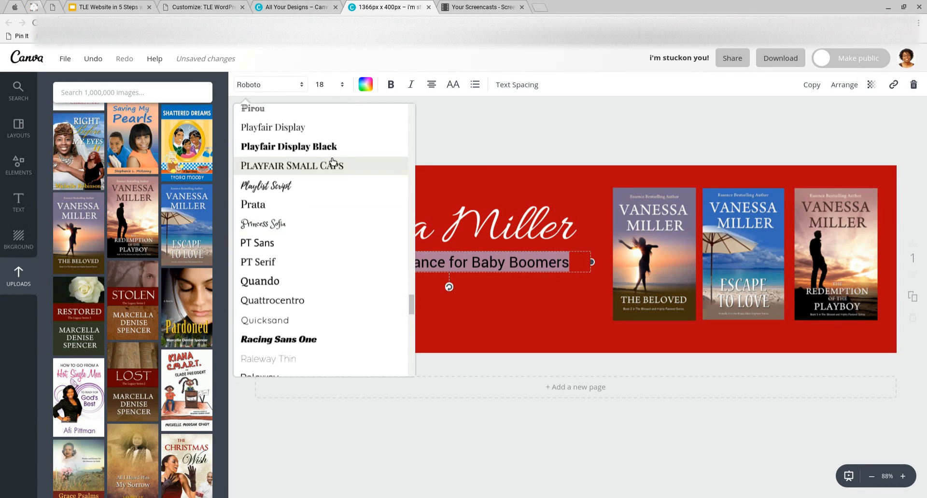
{"action": "scroll", "coordinate": [332, 161], "scroll_direction": "up", "scroll_amount": 3}
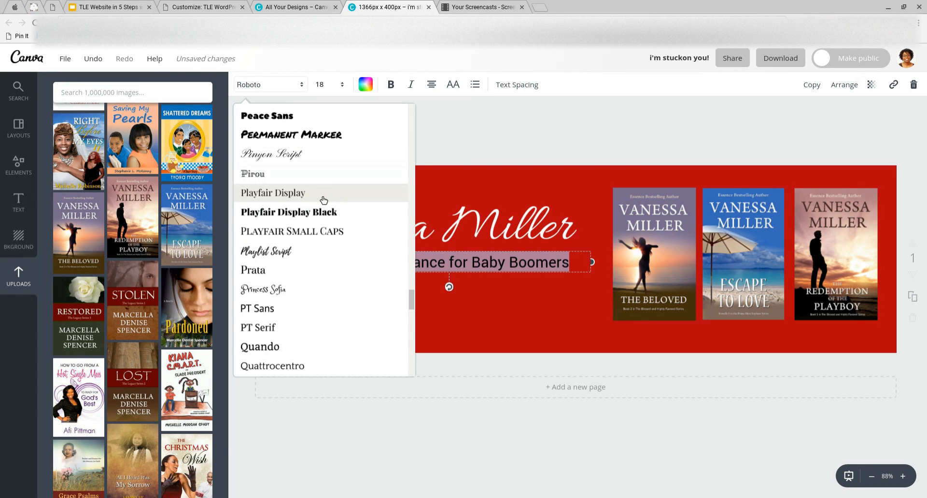
{"action": "scroll", "coordinate": [324, 201], "scroll_direction": "down", "scroll_amount": 8}
{"action": "scroll", "coordinate": [324, 201], "scroll_direction": "down", "scroll_amount": 5}
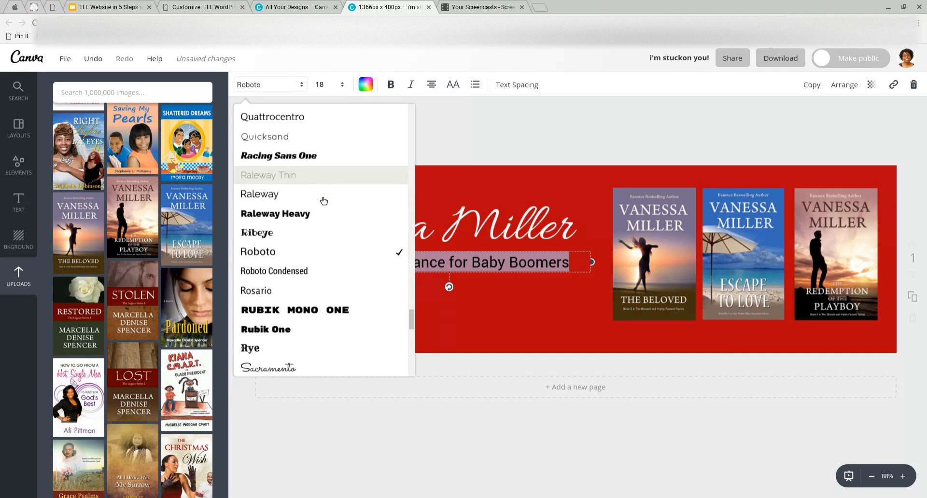
{"action": "scroll", "coordinate": [323, 203], "scroll_direction": "down", "scroll_amount": 4}
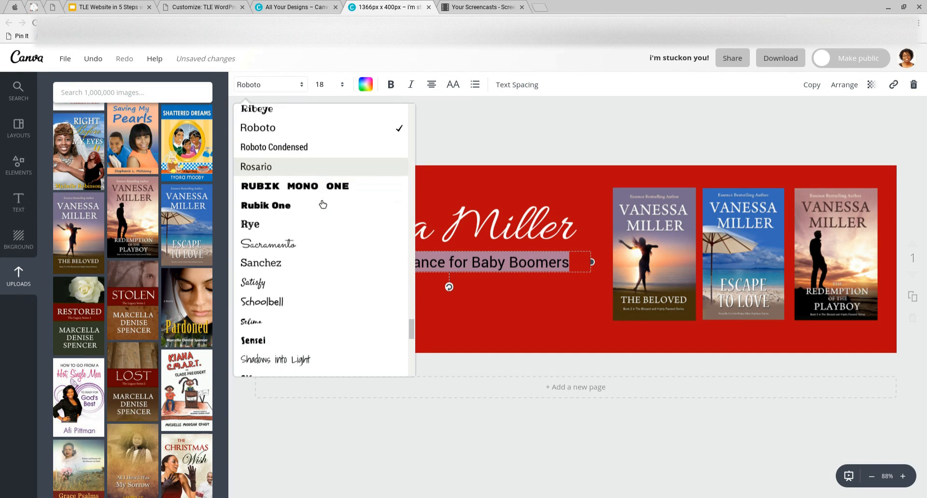
{"action": "scroll", "coordinate": [322, 204], "scroll_direction": "down", "scroll_amount": 8}
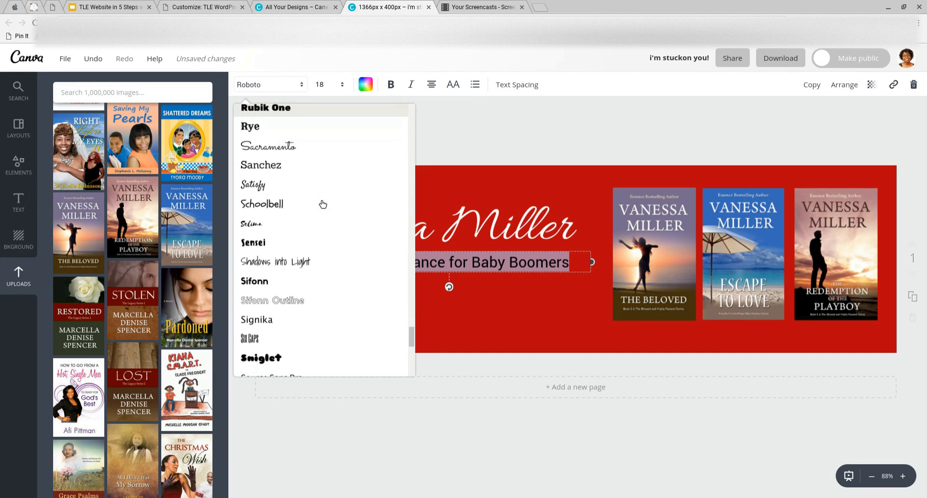
{"action": "scroll", "coordinate": [323, 203], "scroll_direction": "down", "scroll_amount": 8}
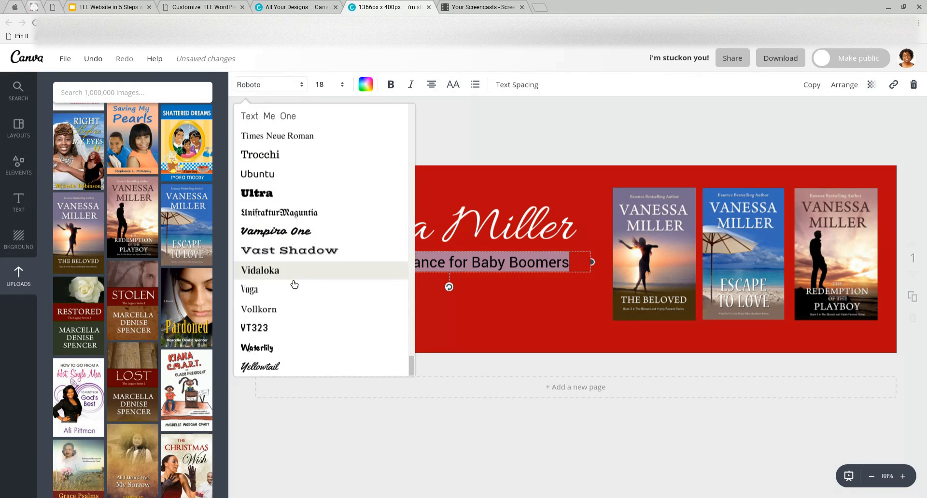
{"action": "scroll", "coordinate": [308, 223], "scroll_direction": "up", "scroll_amount": 4}
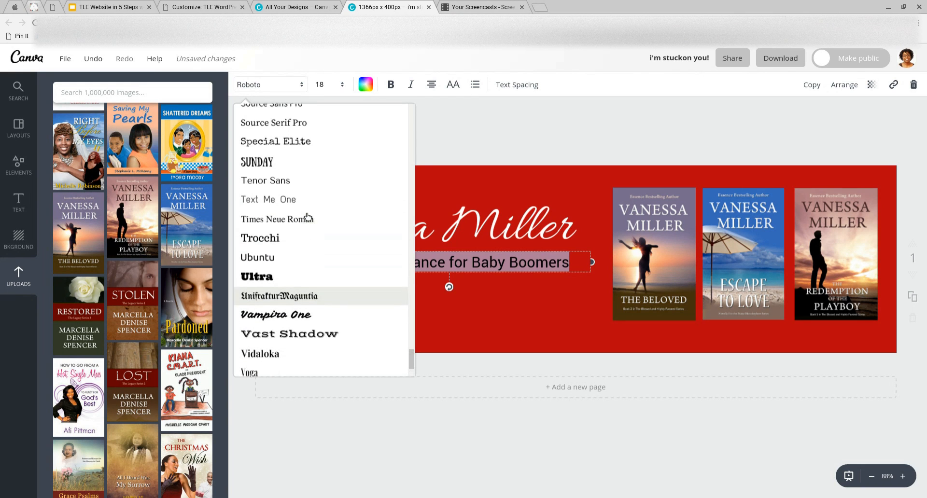
{"action": "left_click", "coordinate": [304, 221]}
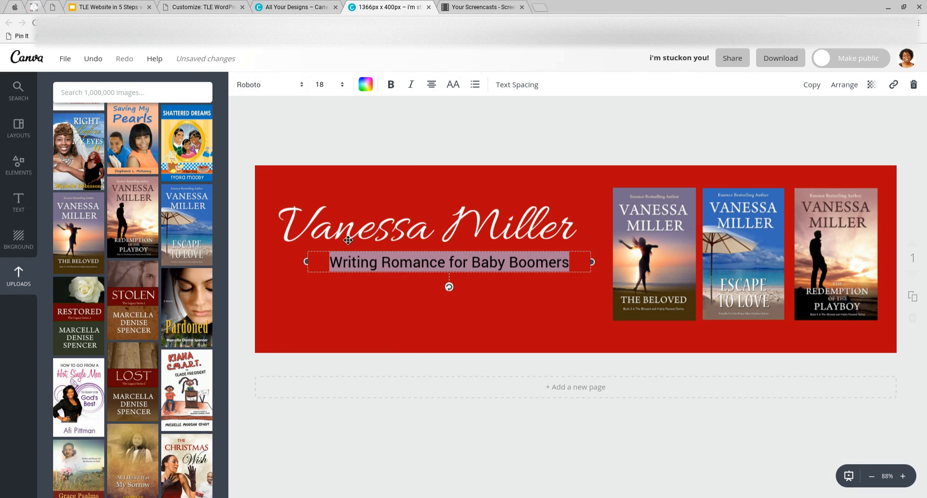
Lower the tagline so it sits centred beneath the name title
{"action": "left_click", "coordinate": [379, 281]}
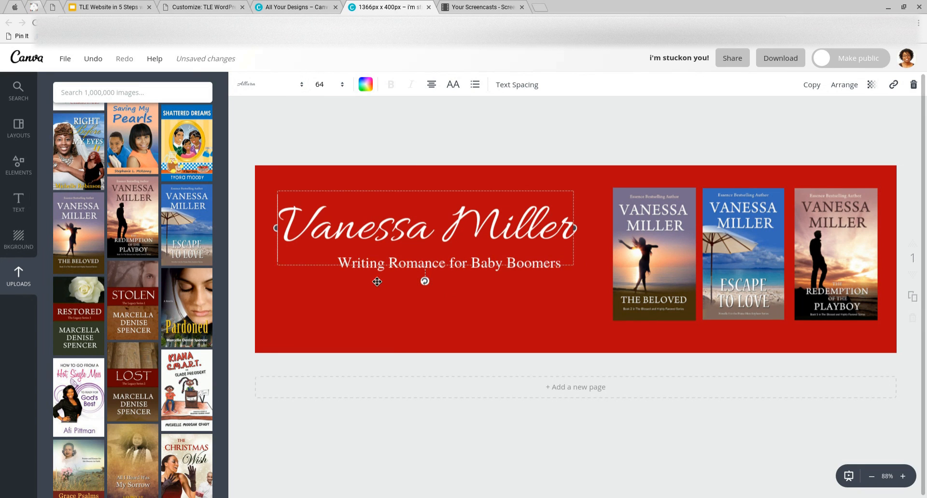
{"action": "left_click", "coordinate": [390, 296]}
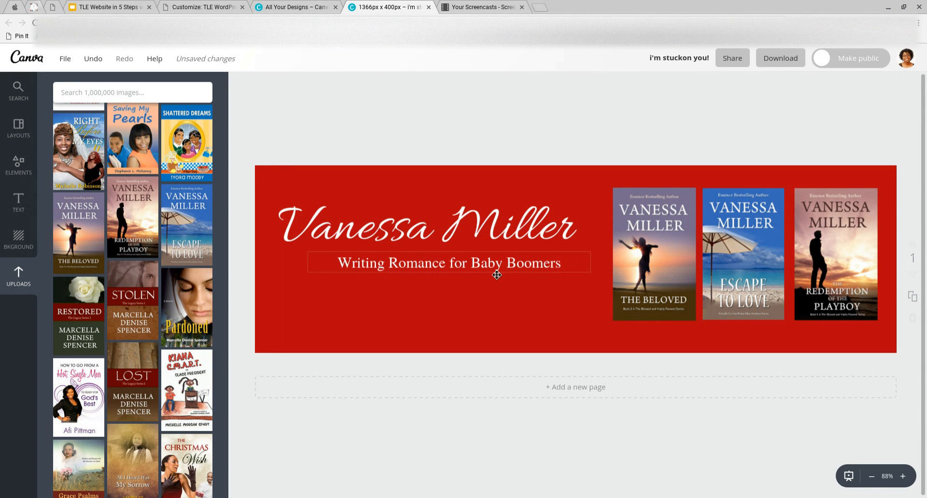
{"action": "left_click_drag", "start_coordinate": [498, 274], "coordinate": [498, 279]}
Add a second page below the banner and fill its background with custom magenta b7007d
{"action": "left_click_drag", "start_coordinate": [507, 241], "coordinate": [513, 278]}
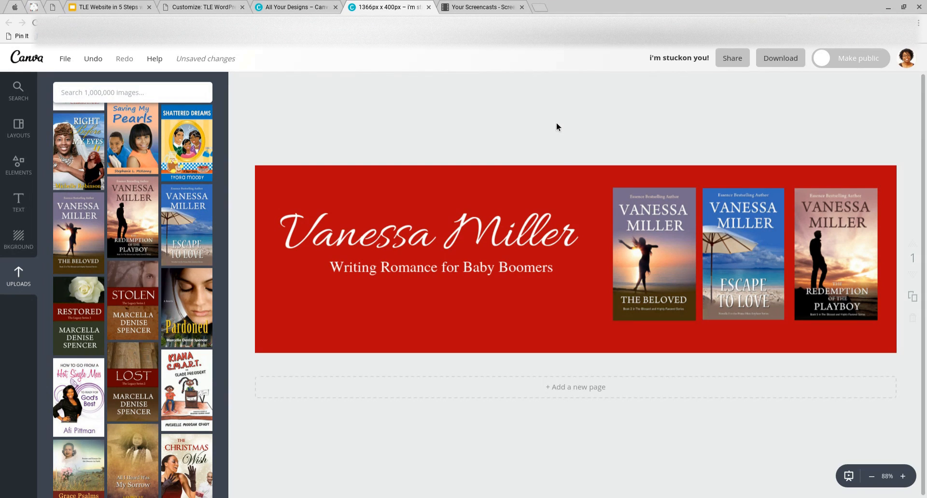
{"action": "left_click", "coordinate": [562, 389]}
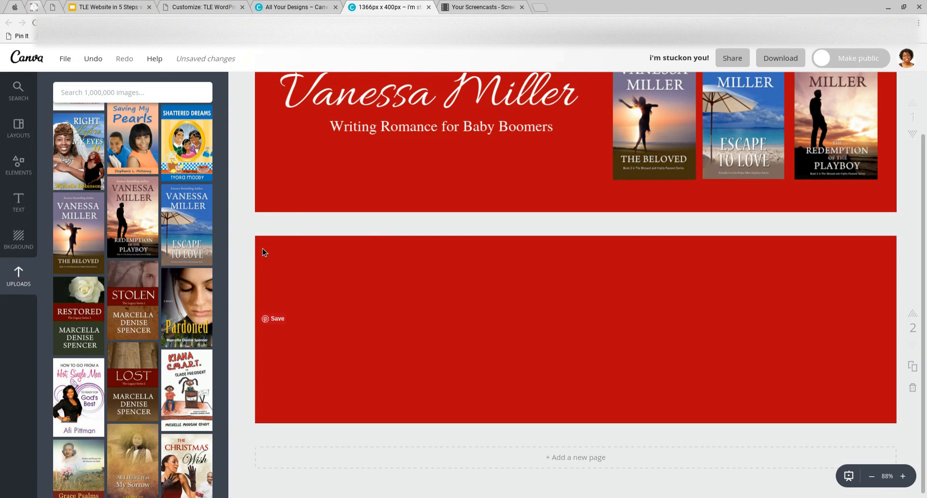
{"action": "left_click", "coordinate": [320, 258]}
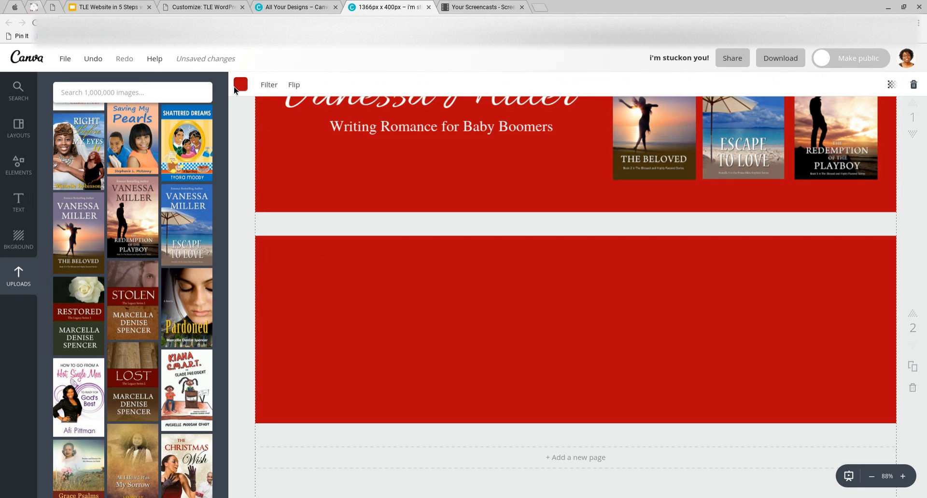
{"action": "left_click", "coordinate": [241, 85]}
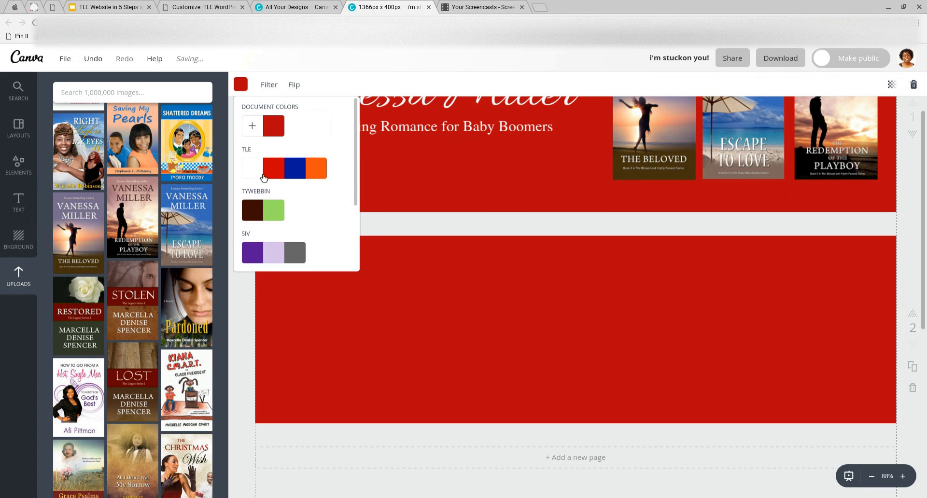
{"action": "left_click", "coordinate": [252, 126]}
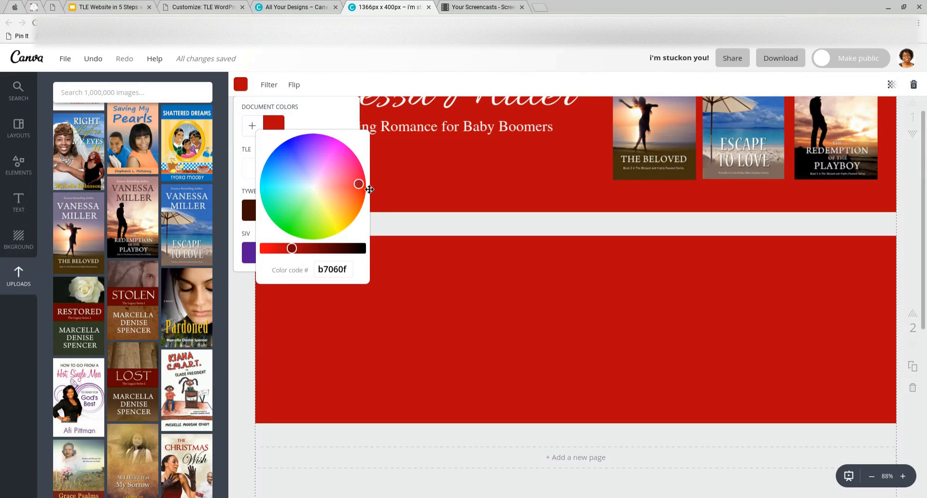
{"action": "left_click_drag", "start_coordinate": [357, 174], "coordinate": [361, 151]}
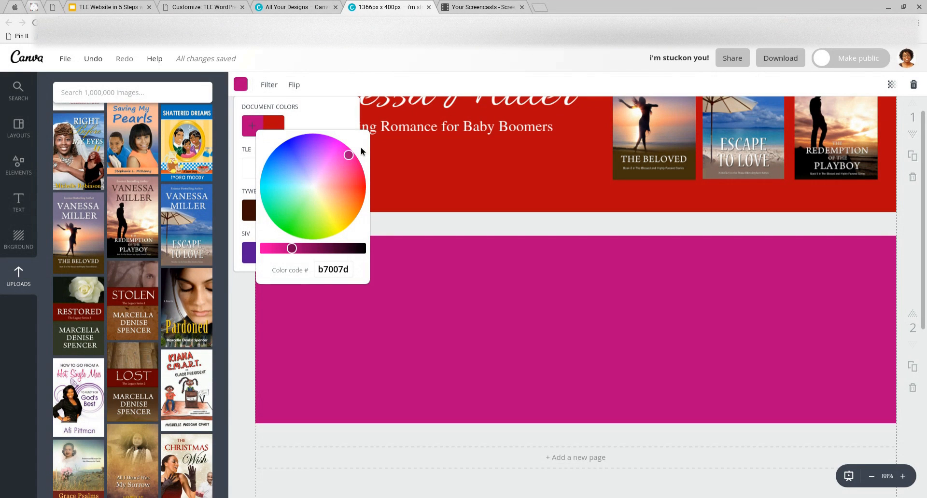
{"action": "left_click", "coordinate": [424, 274]}
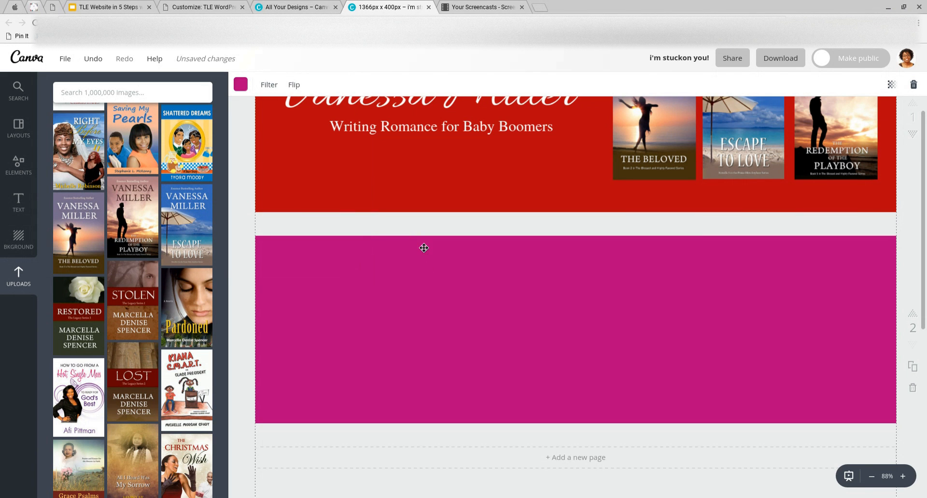
{"action": "scroll", "coordinate": [425, 248], "scroll_direction": "up", "scroll_amount": 2}
{"action": "scroll", "coordinate": [424, 248], "scroll_direction": "down", "scroll_amount": 1}
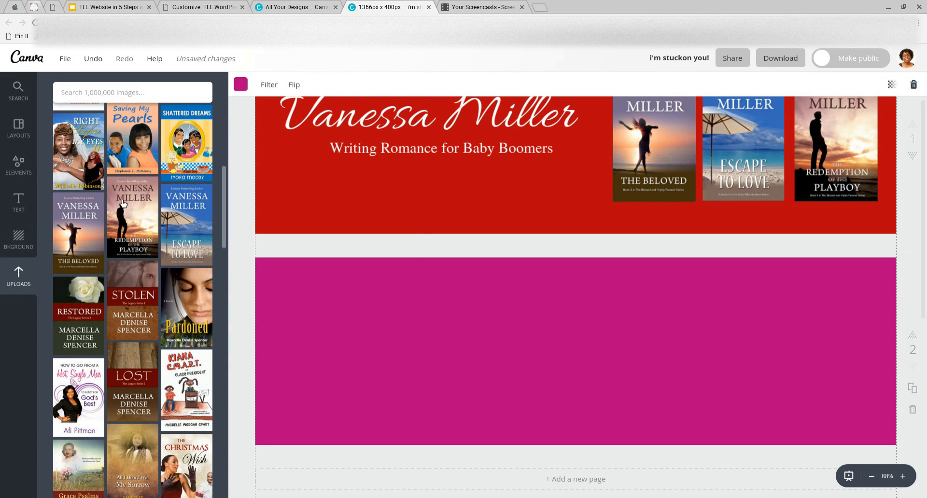
Copy the author's name title onto the magenta second page
{"action": "left_click", "coordinate": [20, 203]}
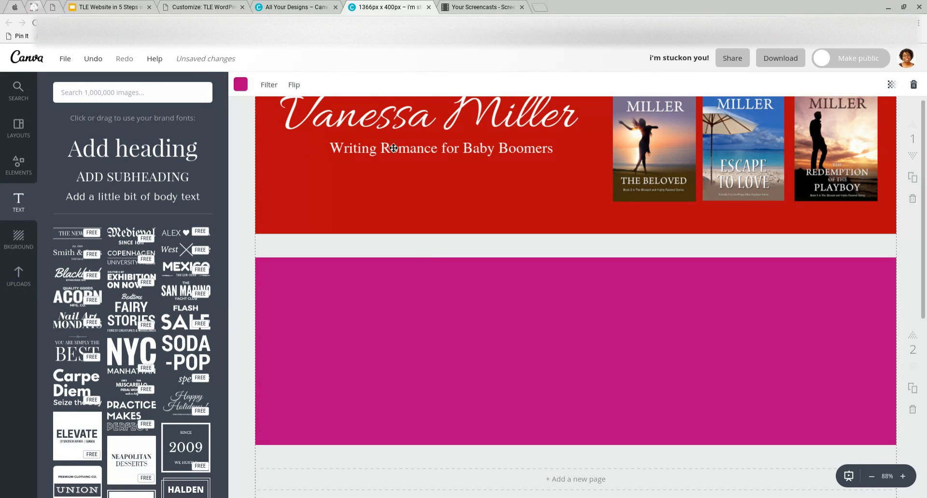
{"action": "scroll", "coordinate": [438, 200], "scroll_direction": "up", "scroll_amount": 2}
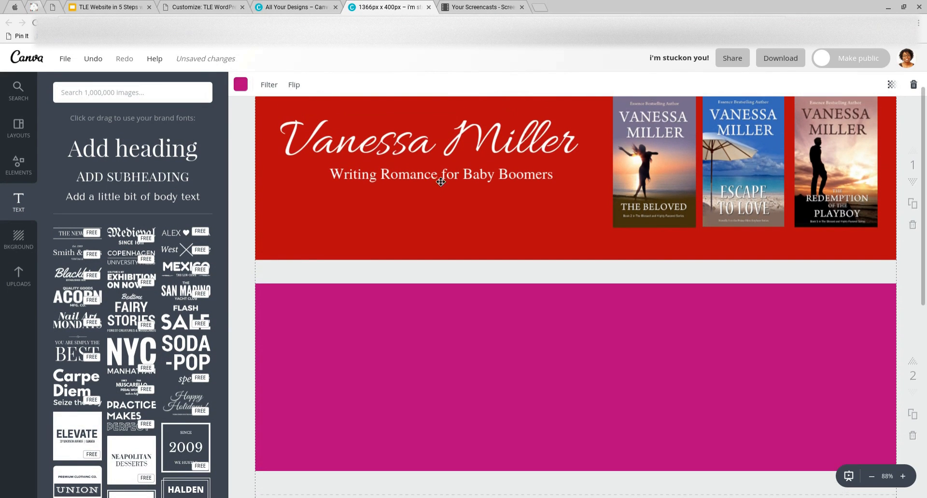
{"action": "left_click", "coordinate": [396, 147]}
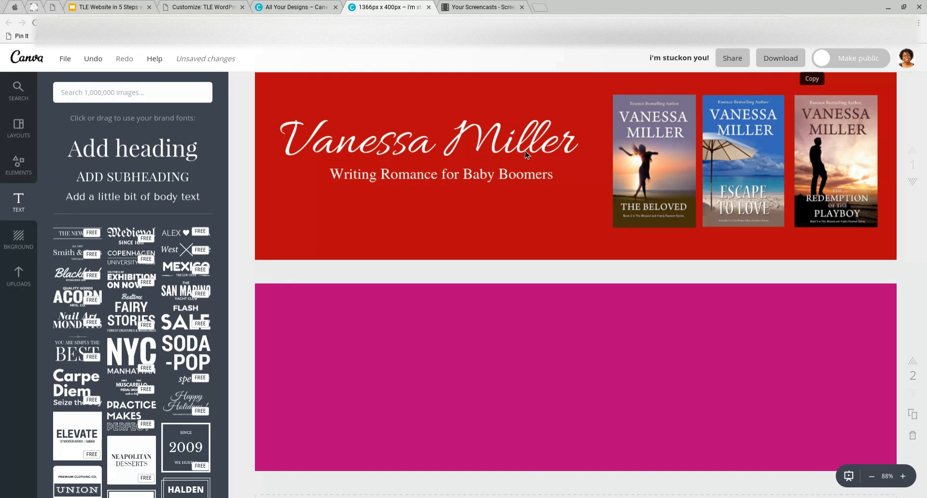
{"action": "left_click_drag", "start_coordinate": [532, 198], "coordinate": [521, 374]}
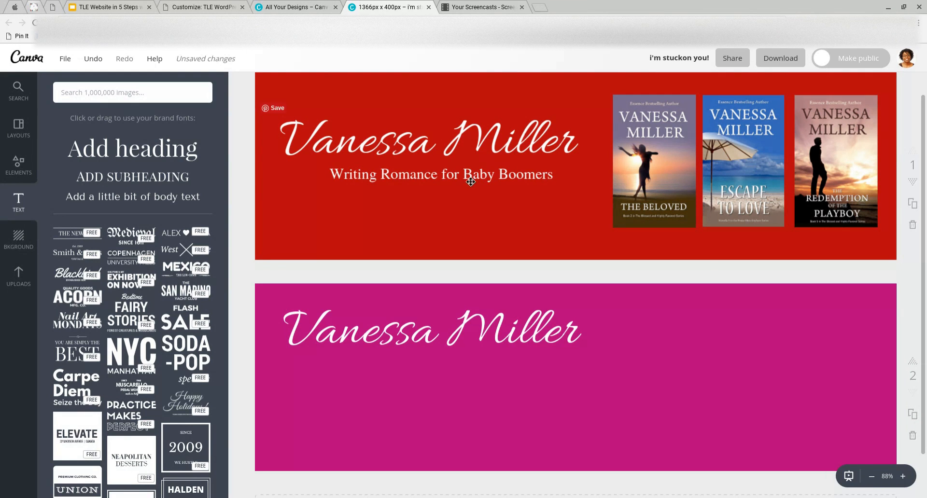
Duplicate the 'Writing Romance for Baby Boomers' tagline and place it under the name on page 2
{"action": "left_click", "coordinate": [520, 184]}
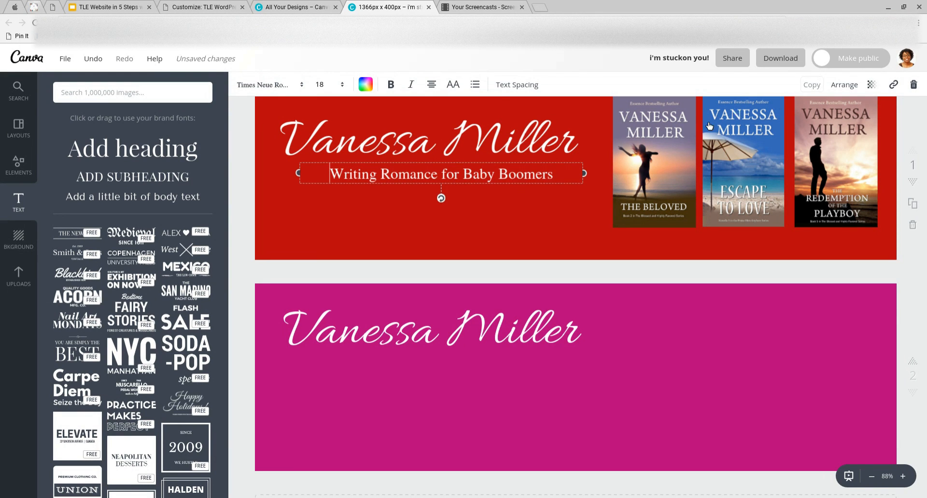
{"action": "left_click", "coordinate": [595, 141]}
{"action": "key", "text": "ctrl+v"}
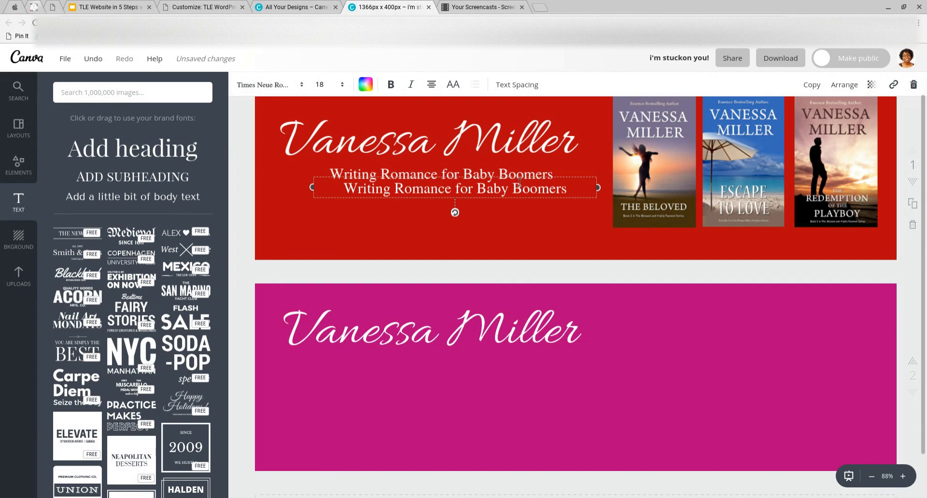
{"action": "left_click_drag", "start_coordinate": [497, 224], "coordinate": [493, 393]}
{"action": "left_click", "coordinate": [515, 352]}
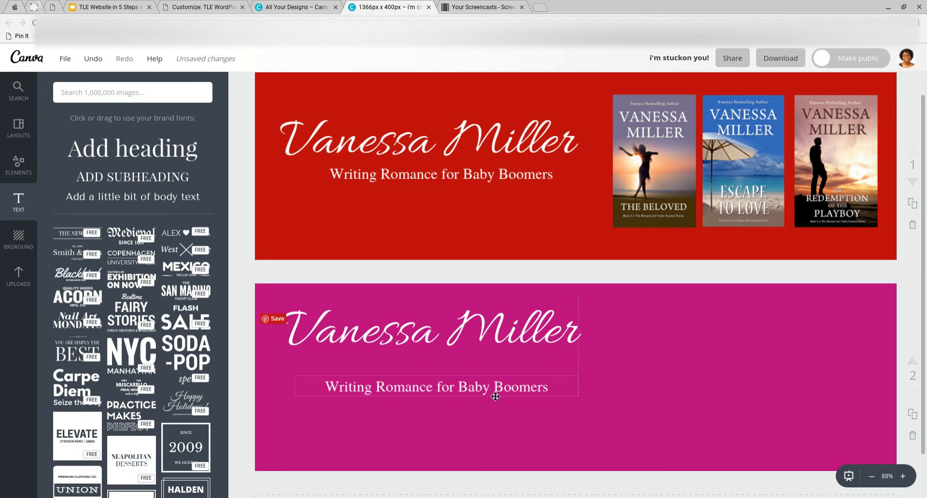
Set the page-2 name heading in Amatic Small Caps
{"action": "left_click_drag", "start_coordinate": [502, 338], "coordinate": [502, 355]}
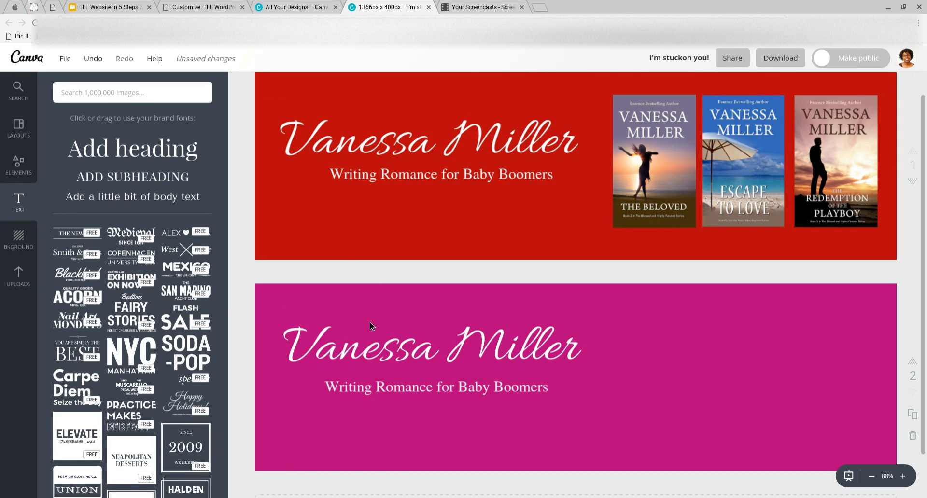
{"action": "left_click", "coordinate": [308, 350]}
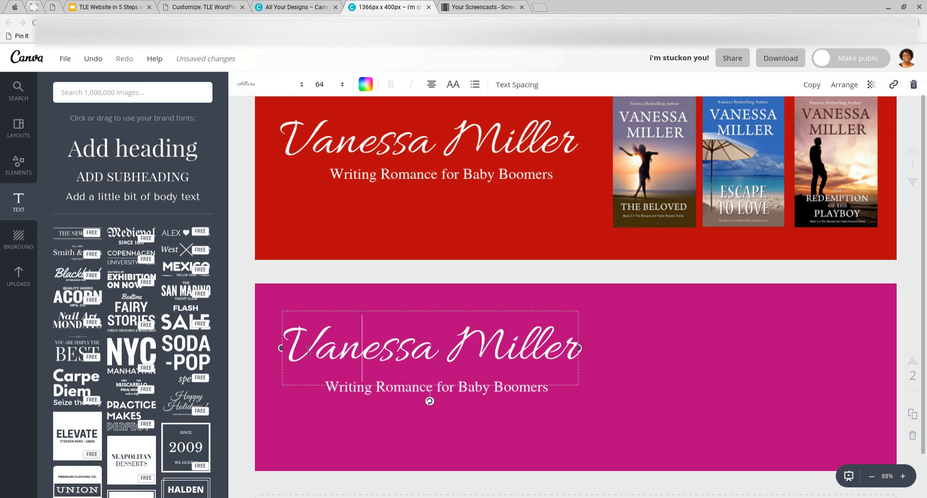
{"action": "left_click_drag", "start_coordinate": [284, 345], "coordinate": [600, 344]}
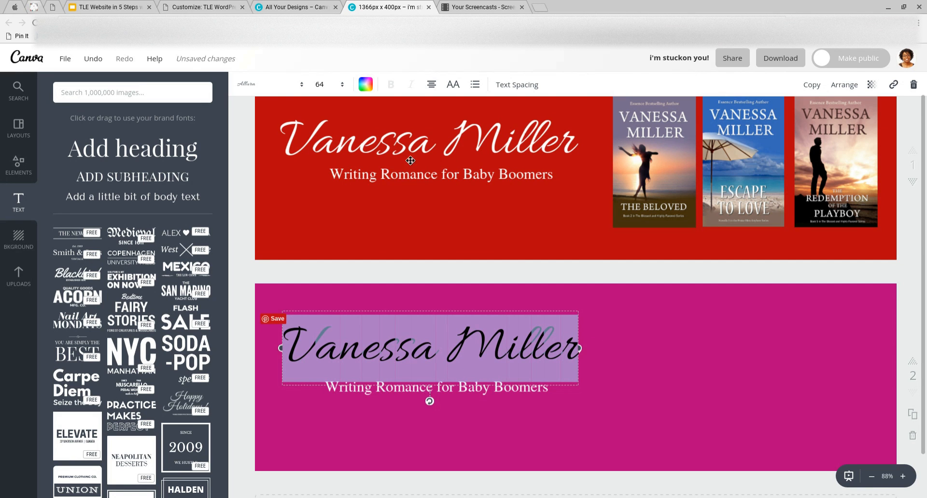
{"action": "left_click", "coordinate": [301, 89]}
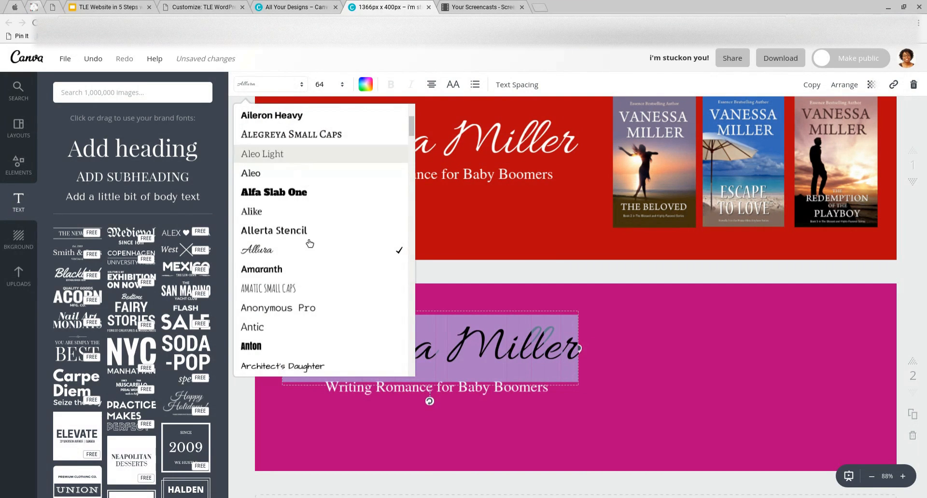
{"action": "scroll", "coordinate": [307, 268], "scroll_direction": "down", "scroll_amount": 1}
{"action": "left_click", "coordinate": [307, 269]}
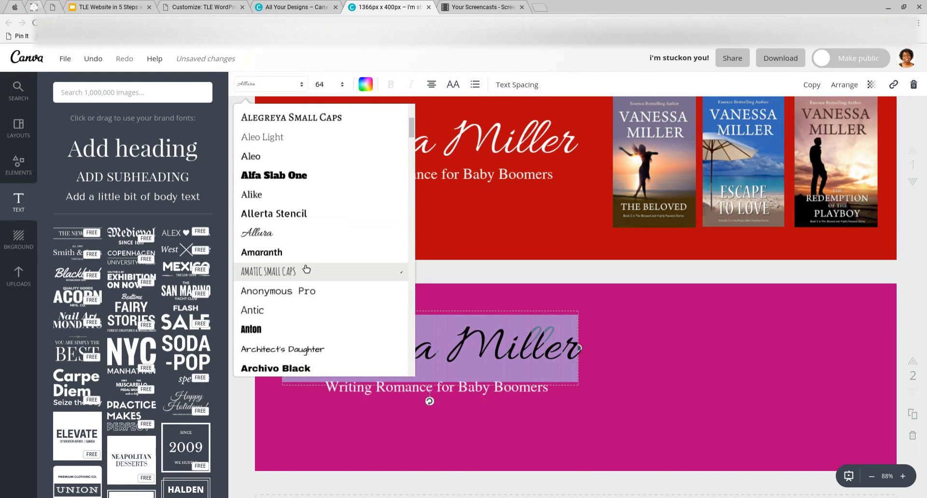
{"action": "left_click", "coordinate": [317, 268]}
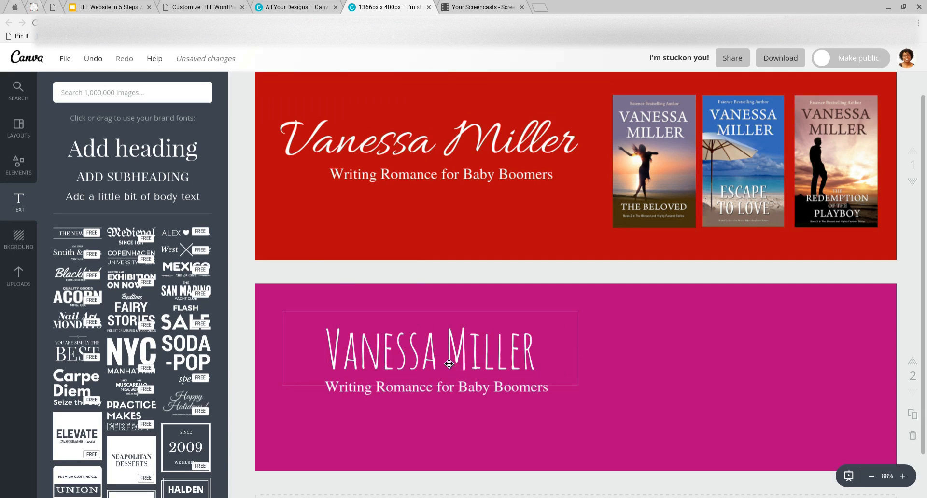
{"action": "left_click_drag", "start_coordinate": [436, 359], "coordinate": [528, 357]}
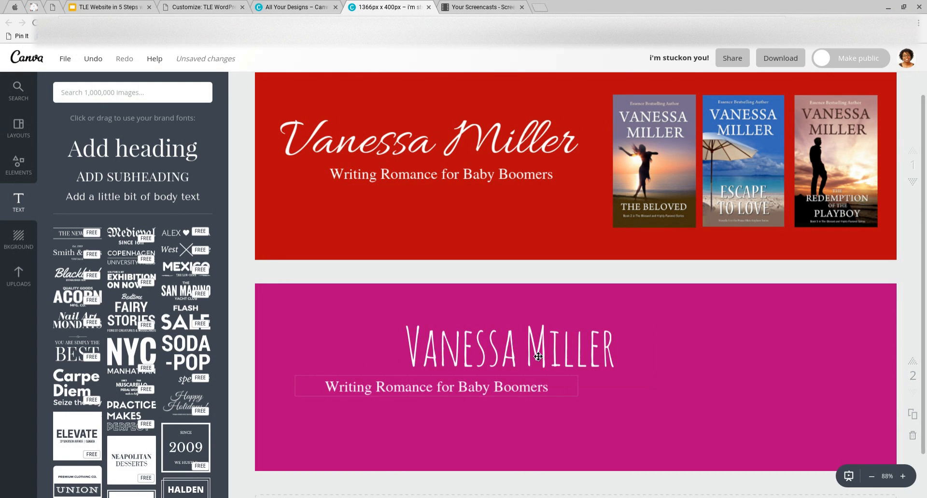
Enlarge the name to size 72 and centre it above the tagline
{"action": "double_click", "coordinate": [493, 357]}
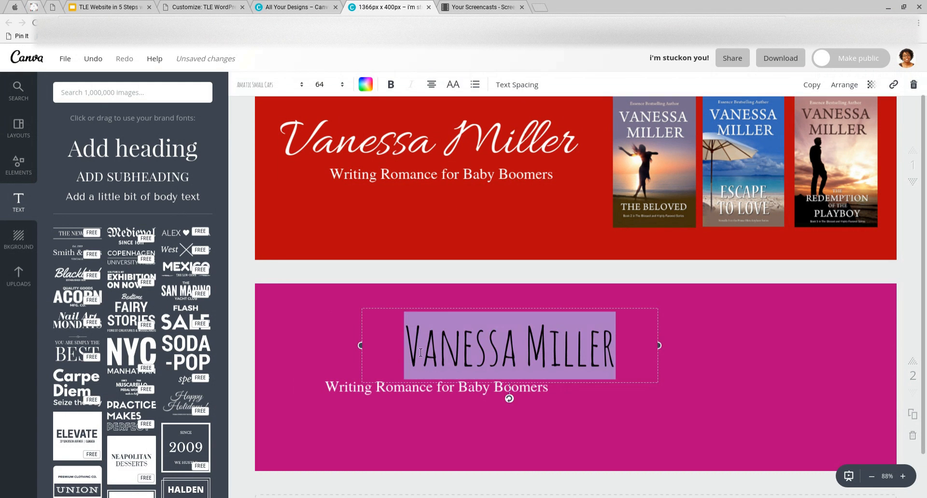
{"action": "left_click", "coordinate": [346, 89]}
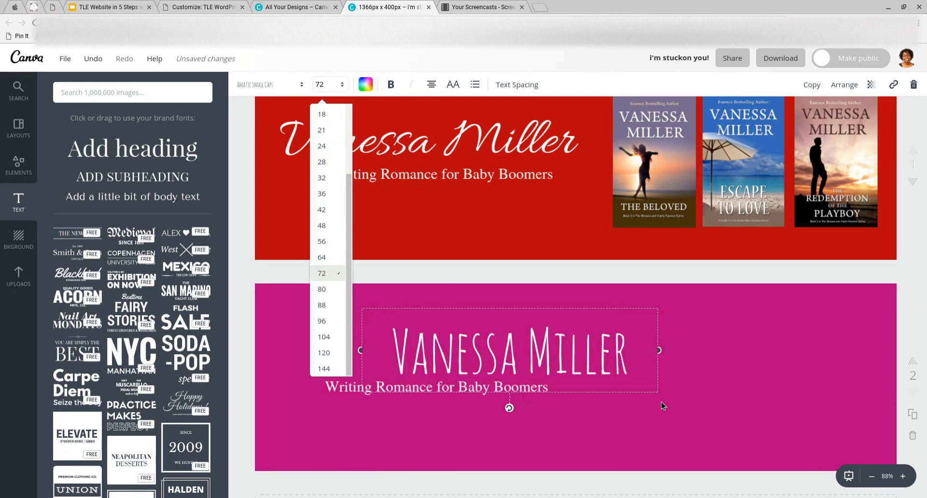
{"action": "left_click_drag", "start_coordinate": [555, 348], "coordinate": [585, 352]}
{"action": "left_click_drag", "start_coordinate": [434, 394], "coordinate": [542, 414]}
{"action": "left_click_drag", "start_coordinate": [553, 370], "coordinate": [553, 385]}
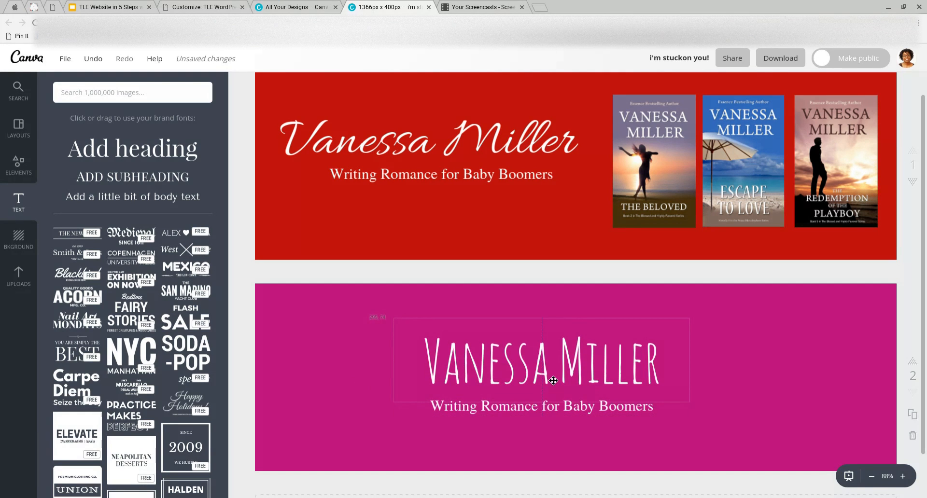
Change the page-2 tagline to Source Sans Pro and align the name centrally above it
{"action": "left_click", "coordinate": [560, 411]}
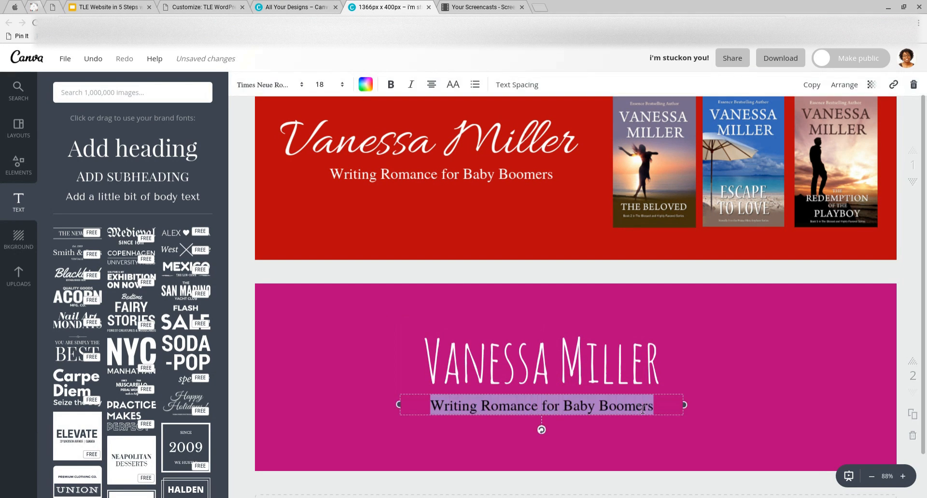
{"action": "left_click", "coordinate": [302, 87]}
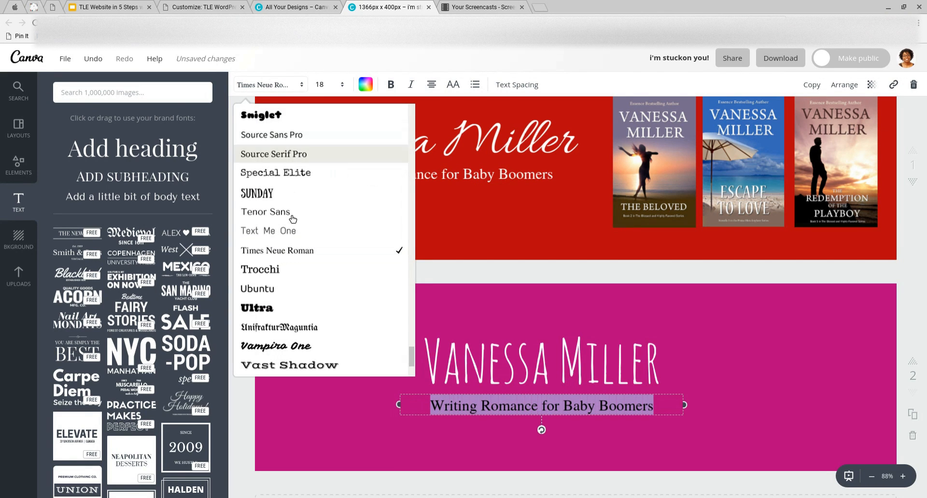
{"action": "left_click", "coordinate": [303, 139]}
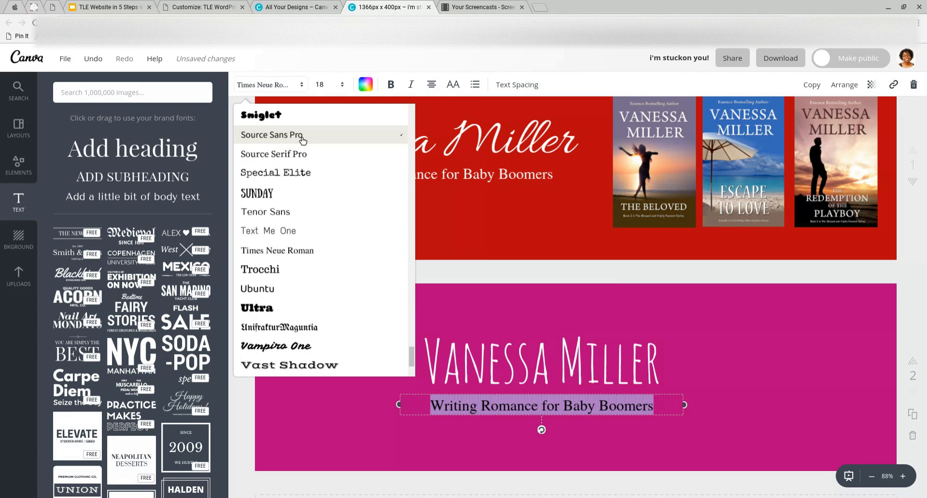
{"action": "left_click", "coordinate": [303, 141]}
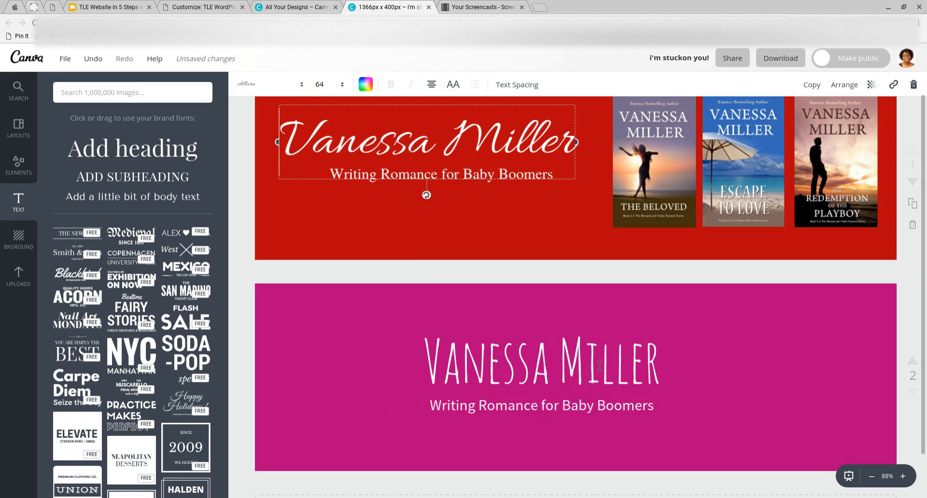
{"action": "left_click_drag", "start_coordinate": [600, 367], "coordinate": [602, 356]}
{"action": "left_click", "coordinate": [345, 359]}
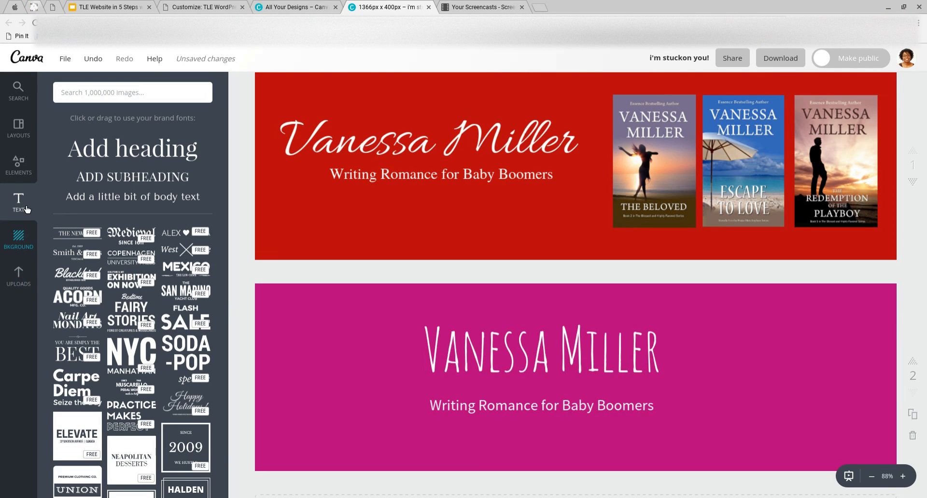
Place the smiling portrait from the SIV uploads folder, shrunk, at the magenta banner's right edge
{"action": "left_click", "coordinate": [20, 275]}
{"action": "scroll", "coordinate": [125, 297], "scroll_direction": "down", "scroll_amount": 2}
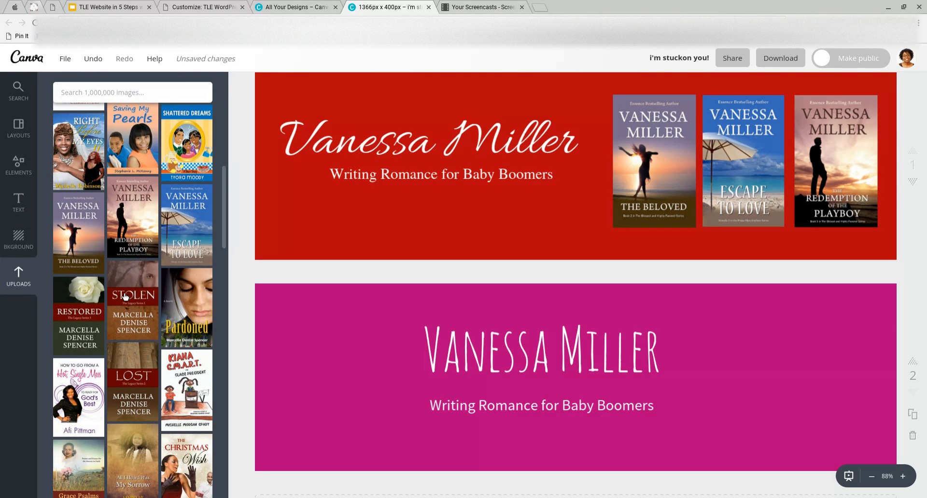
{"action": "scroll", "coordinate": [125, 297], "scroll_direction": "down", "scroll_amount": 15}
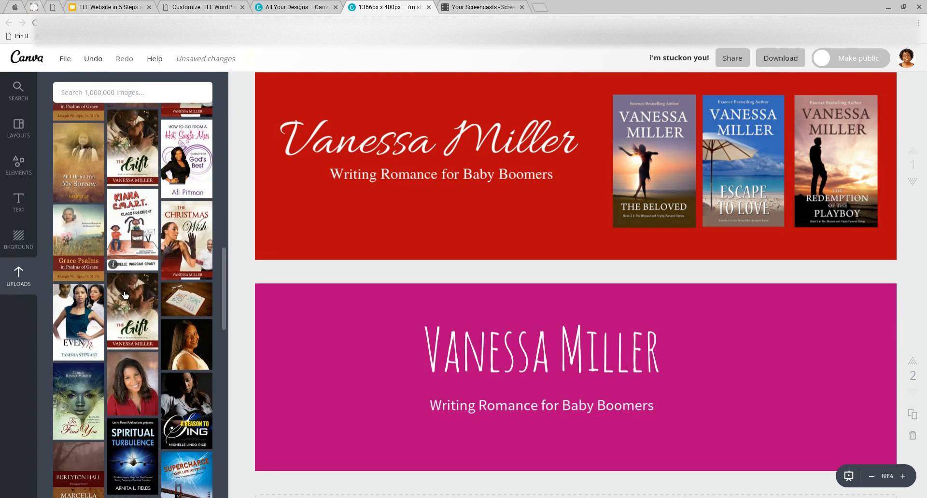
{"action": "scroll", "coordinate": [125, 295], "scroll_direction": "down", "scroll_amount": 5}
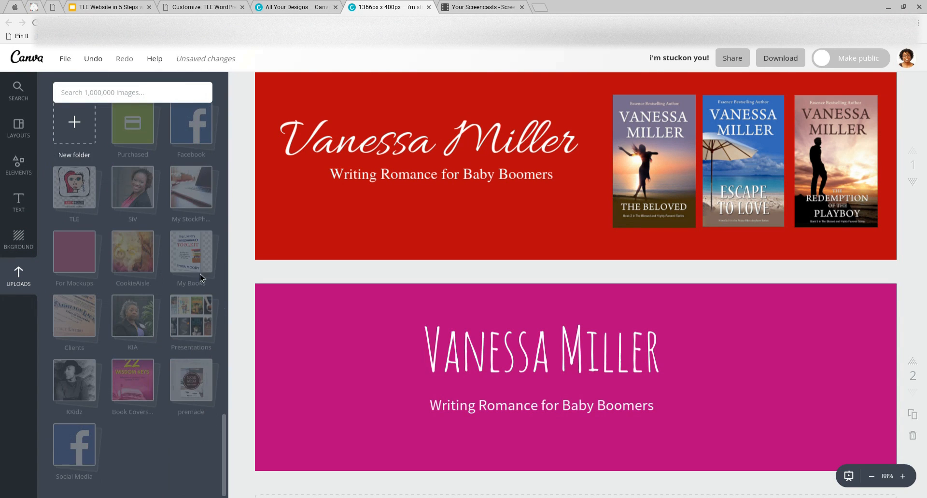
{"action": "left_click", "coordinate": [138, 204]}
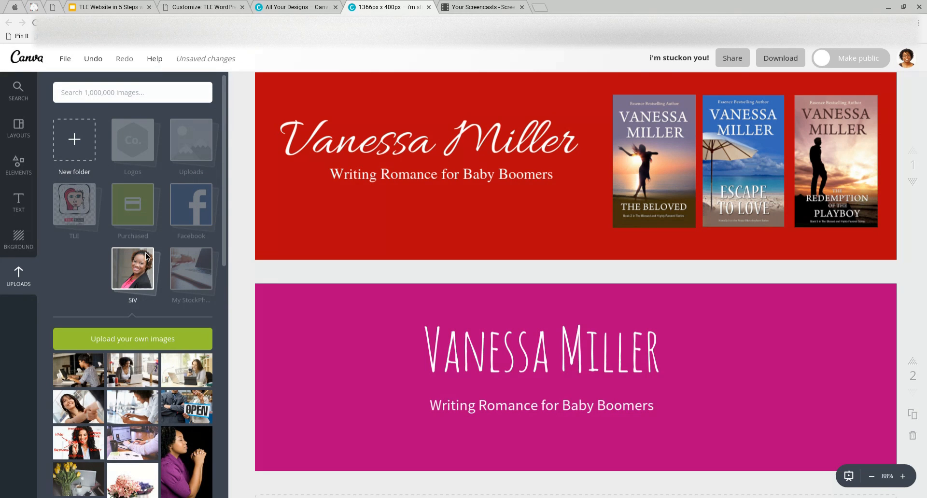
{"action": "scroll", "coordinate": [144, 309], "scroll_direction": "down", "scroll_amount": 5}
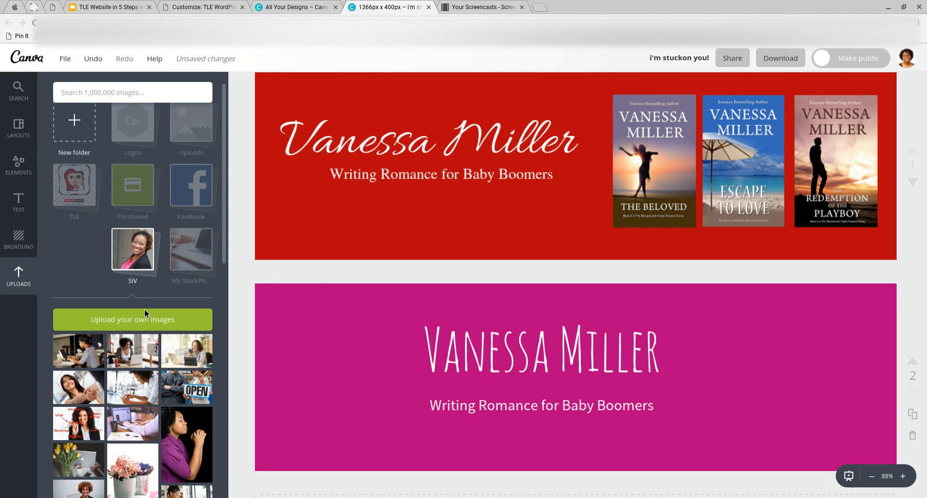
{"action": "scroll", "coordinate": [149, 314], "scroll_direction": "down", "scroll_amount": 4}
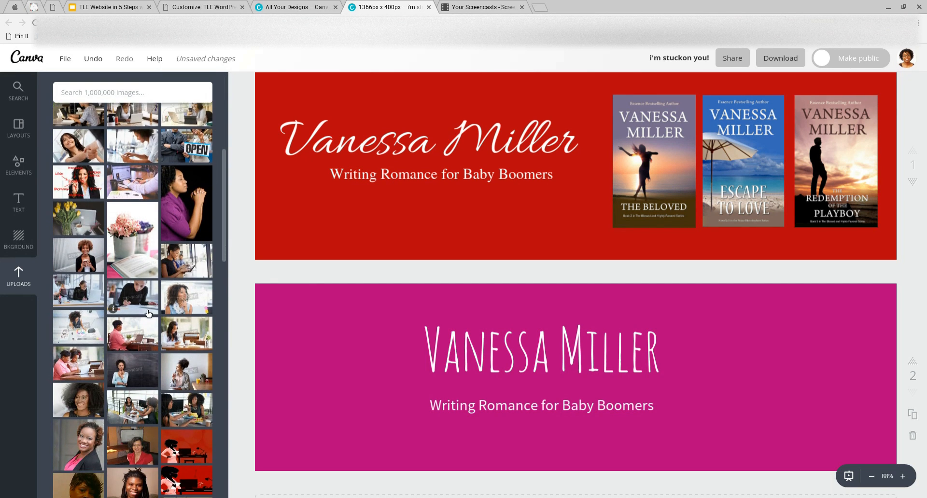
{"action": "scroll", "coordinate": [144, 309], "scroll_direction": "down", "scroll_amount": 1}
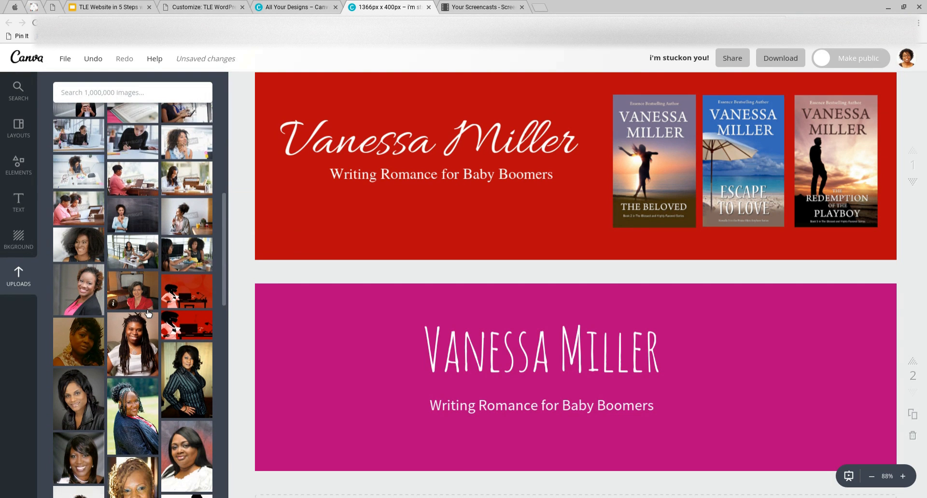
{"action": "left_click_drag", "start_coordinate": [93, 286], "coordinate": [787, 395]}
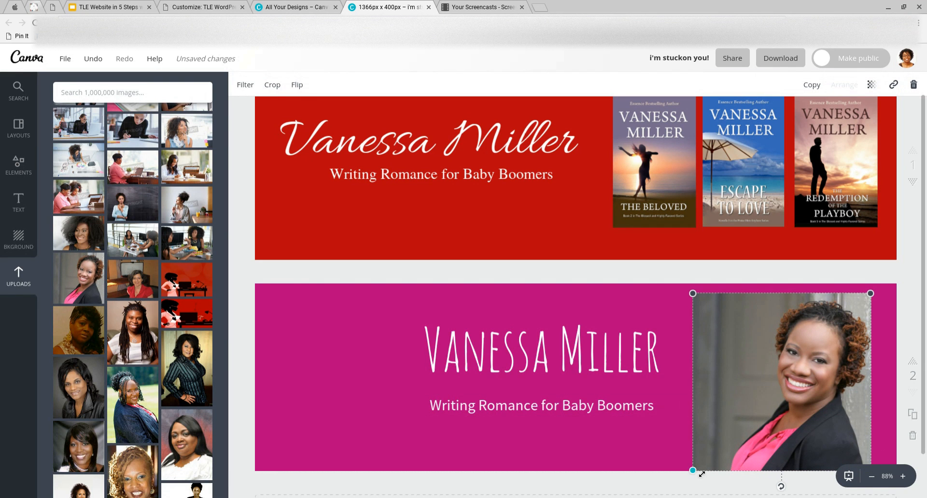
{"action": "left_click_drag", "start_coordinate": [718, 449], "coordinate": [773, 410]}
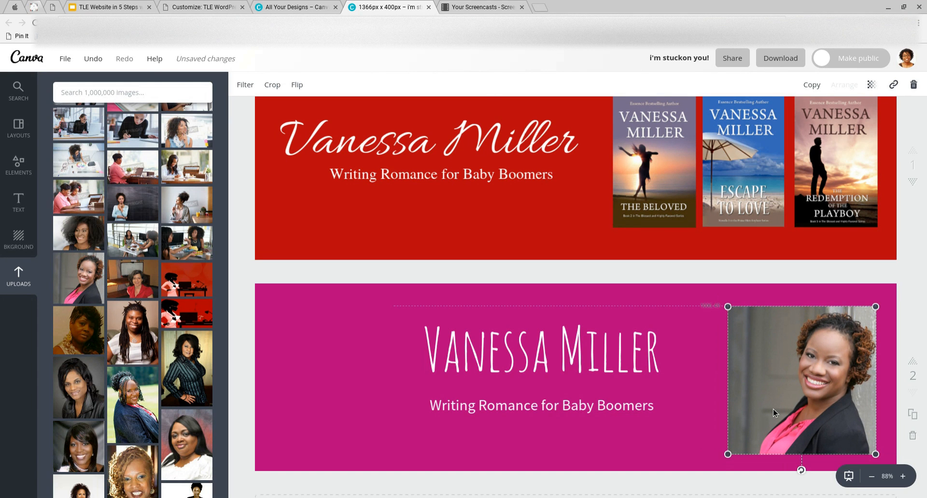
{"action": "left_click", "coordinate": [546, 382]}
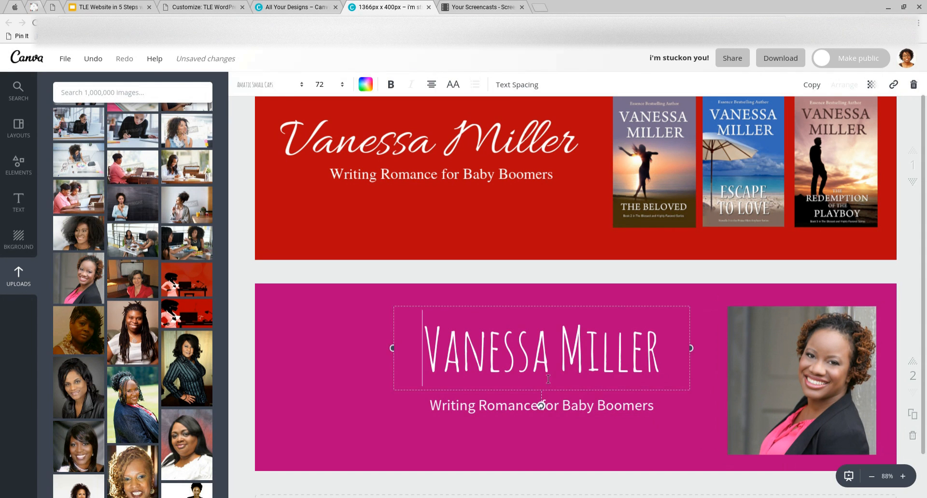
Replace the banner's name title text with the new author's name
{"action": "double_click", "coordinate": [548, 379]}
{"action": "triple_click", "coordinate": [548, 379]}
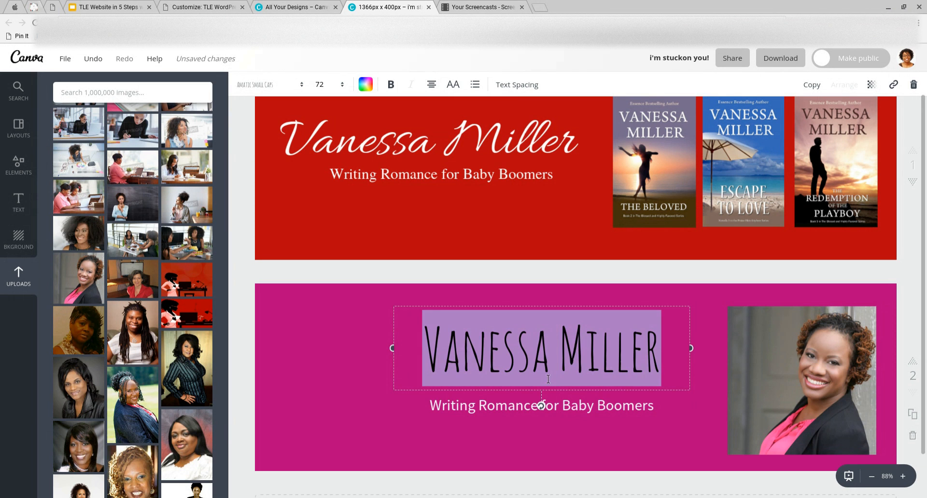
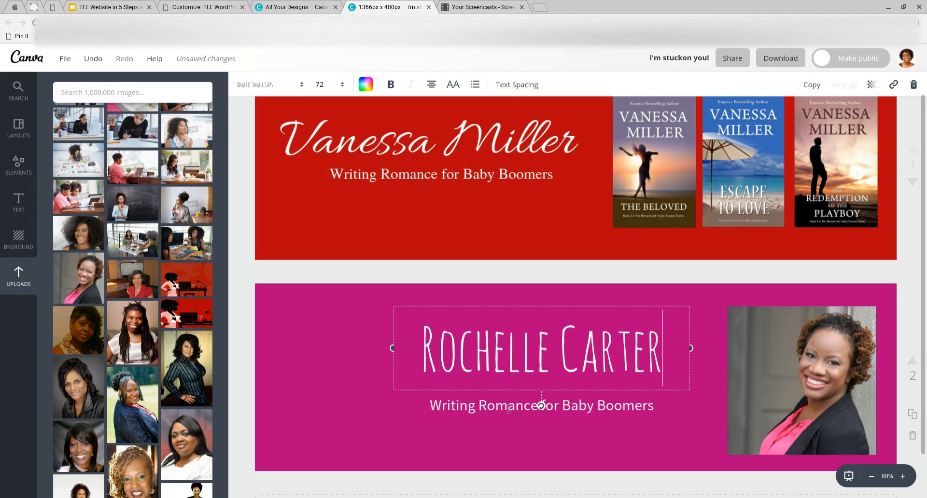
{"action": "left_click", "coordinate": [483, 426]}
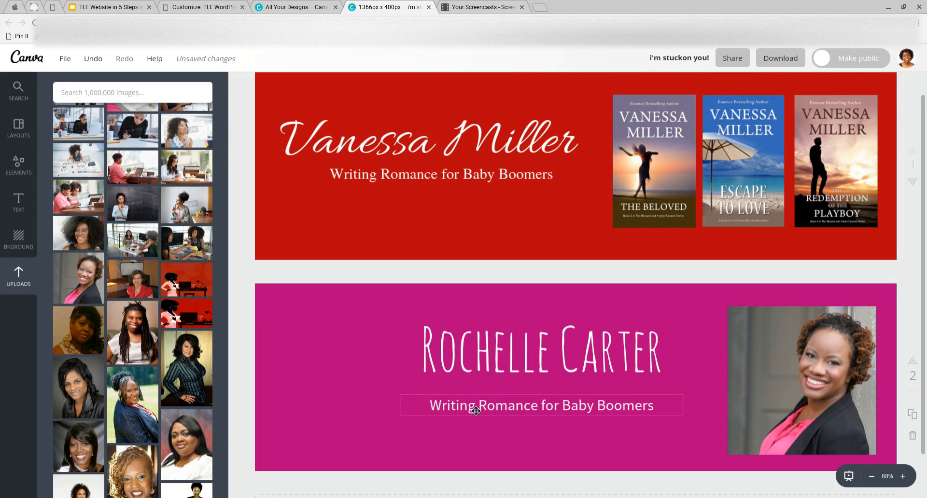
Change the tagline to 'Chick Lit for the Baby Boomer'
{"action": "double_click", "coordinate": [476, 411]}
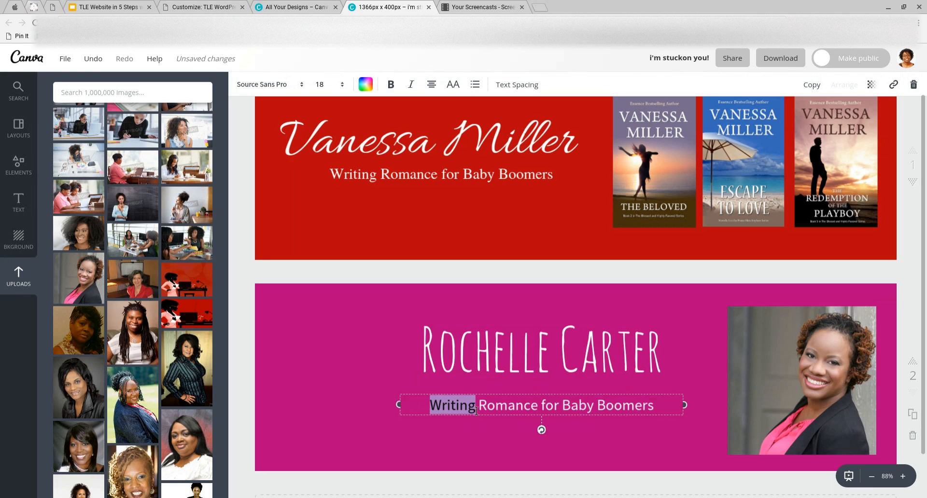
{"action": "key", "text": "ctrl+a"}
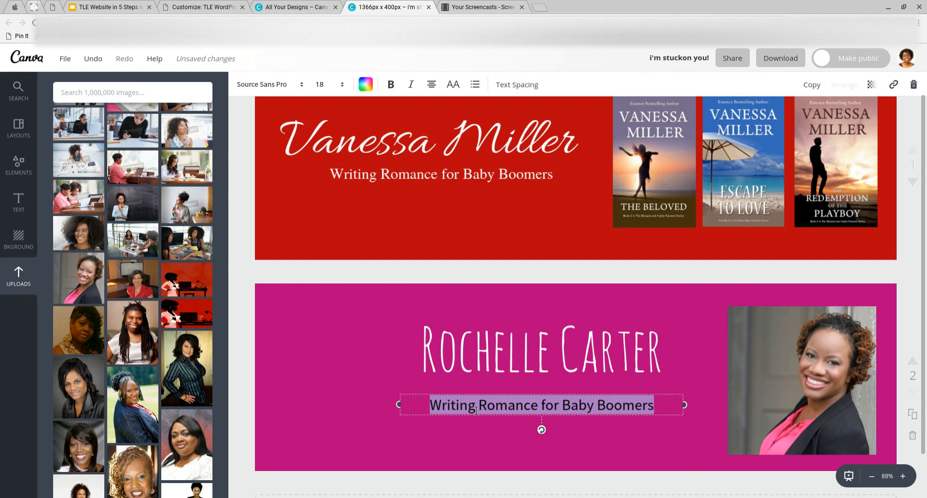
{"action": "type", "text": "Chic"}
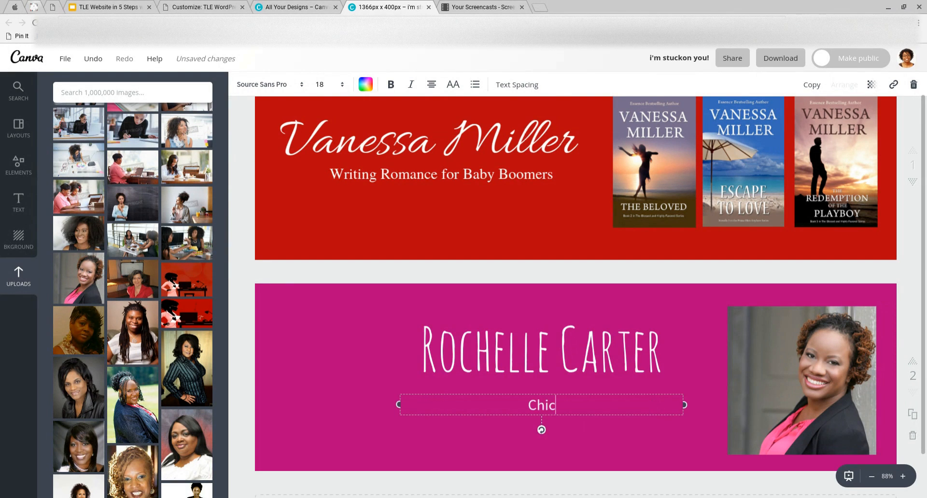
{"action": "type", "text": "k Lit for "}
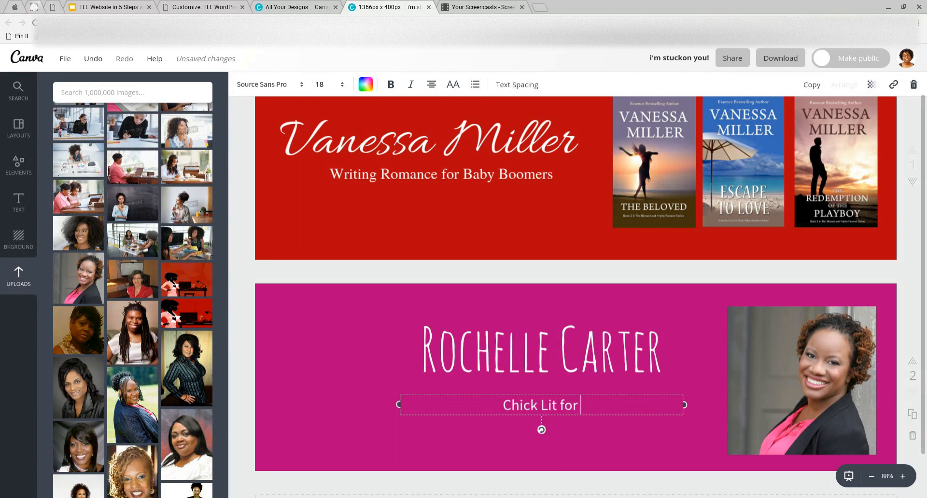
{"action": "type", "text": "the Baby Boomer"}
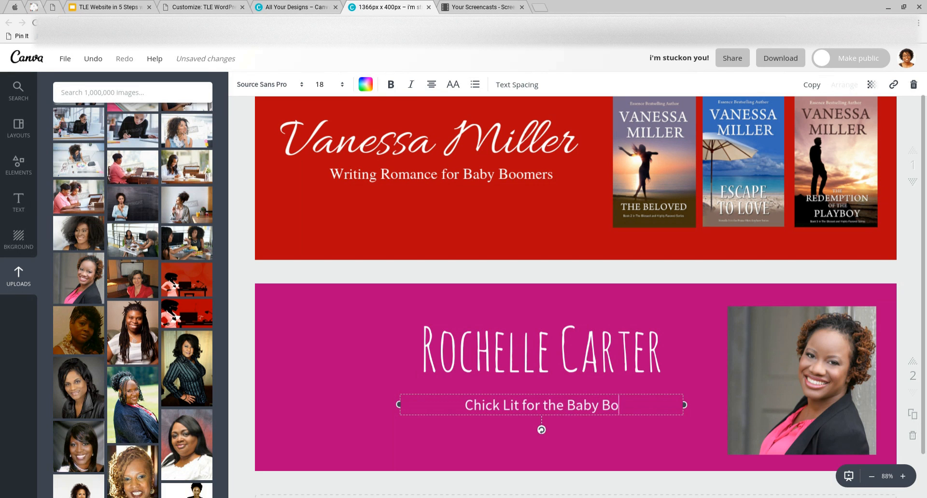
{"action": "left_click", "coordinate": [359, 426]}
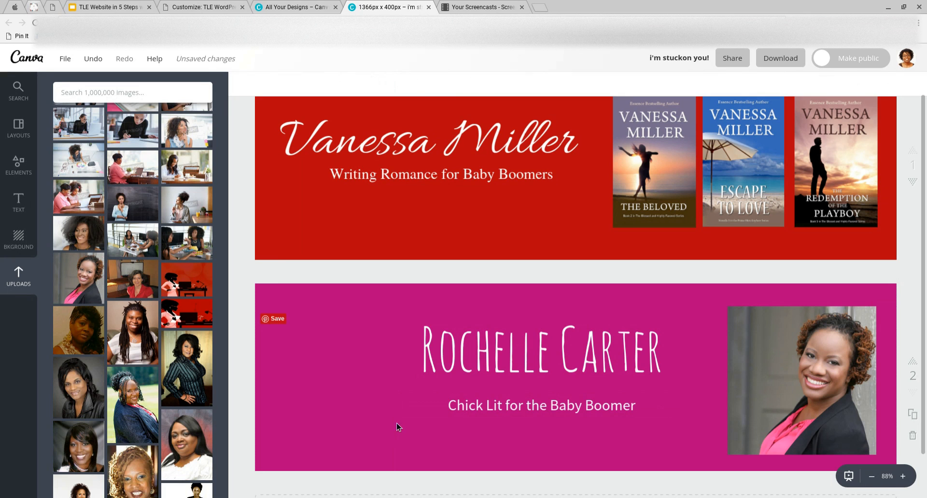
Move the name and tagline to the left side of the magenta banner
{"action": "left_click", "coordinate": [539, 356]}
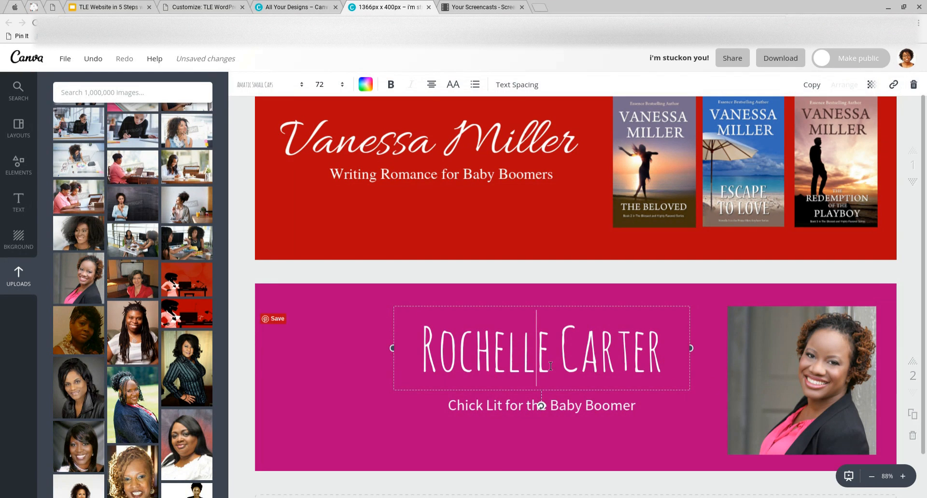
{"action": "left_click", "coordinate": [512, 351]}
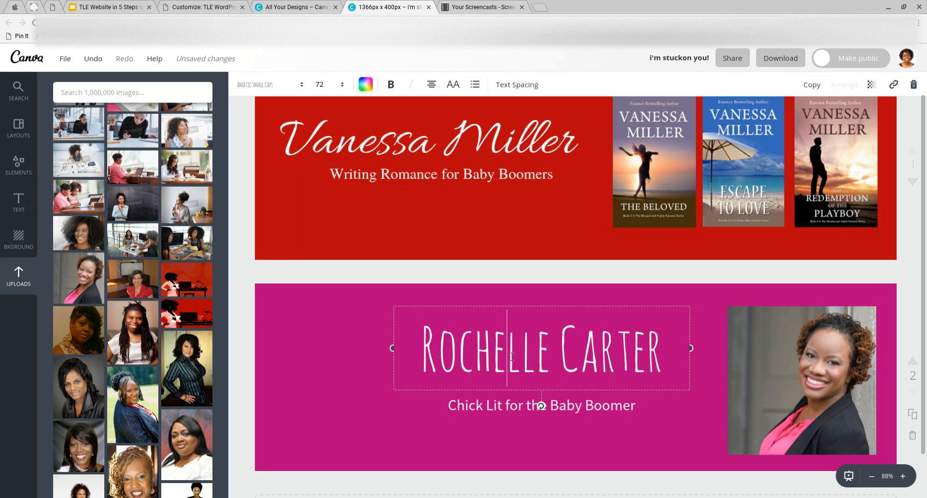
{"action": "left_click", "coordinate": [667, 395]}
{"action": "scroll", "coordinate": [688, 347], "scroll_direction": "down", "scroll_amount": 1}
{"action": "scroll", "coordinate": [687, 347], "scroll_direction": "up", "scroll_amount": 2}
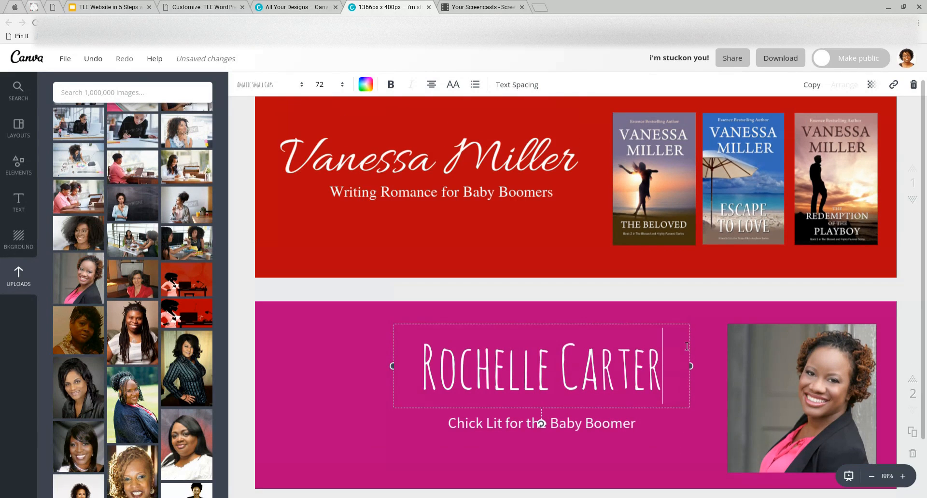
{"action": "scroll", "coordinate": [687, 346], "scroll_direction": "down", "scroll_amount": 3}
{"action": "left_click", "coordinate": [562, 324]}
{"action": "left_click_drag", "start_coordinate": [509, 343], "coordinate": [406, 341]}
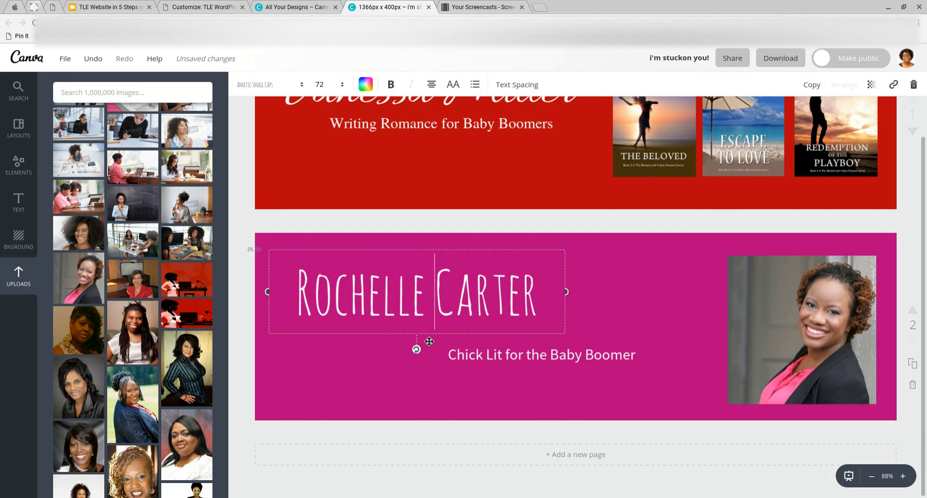
{"action": "left_click_drag", "start_coordinate": [514, 361], "coordinate": [400, 344]}
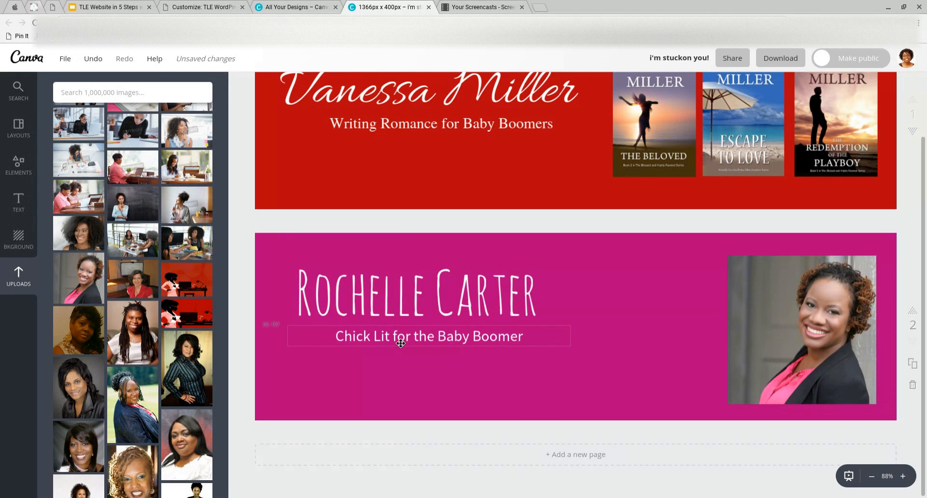
{"action": "left_click_drag", "start_coordinate": [449, 313], "coordinate": [435, 355]}
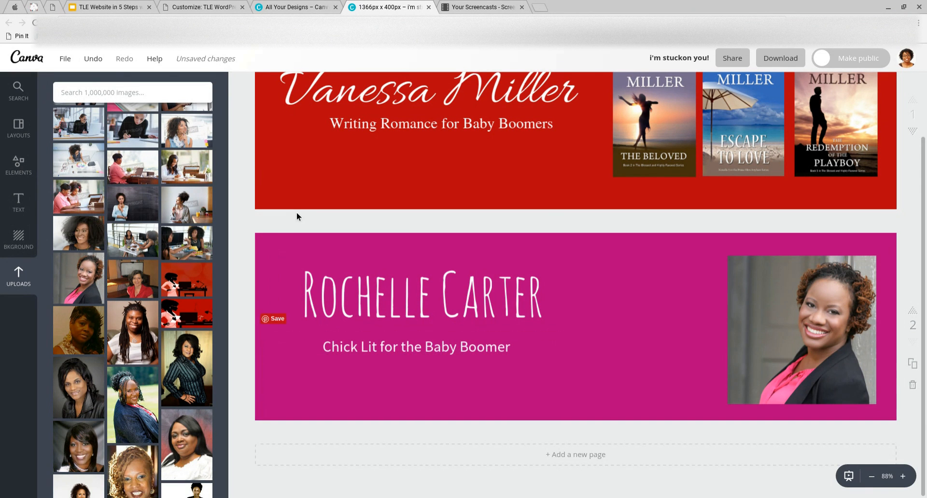
{"action": "left_click_drag", "start_coordinate": [445, 316], "coordinate": [445, 324]}
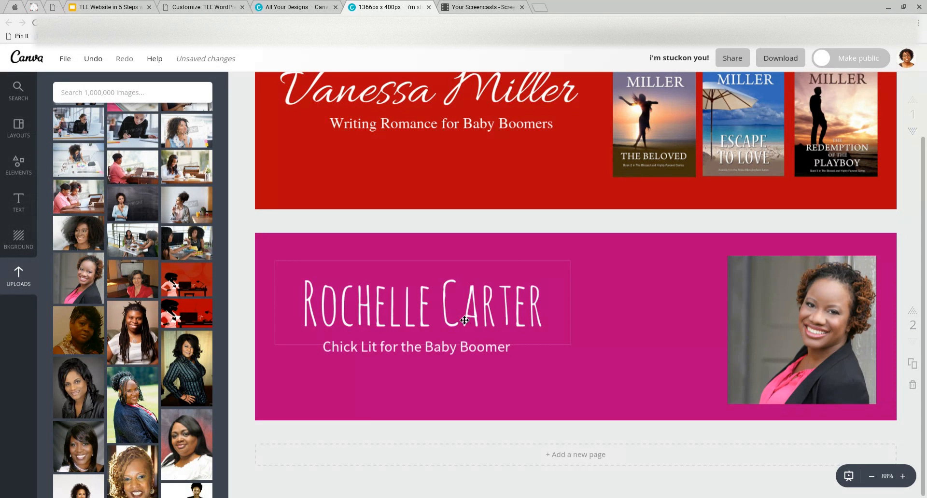
Enlarge the name to size 80 and lower the name and tagline slightly
{"action": "double_click", "coordinate": [464, 320]}
{"action": "left_click_drag", "start_coordinate": [549, 304], "coordinate": [278, 311]}
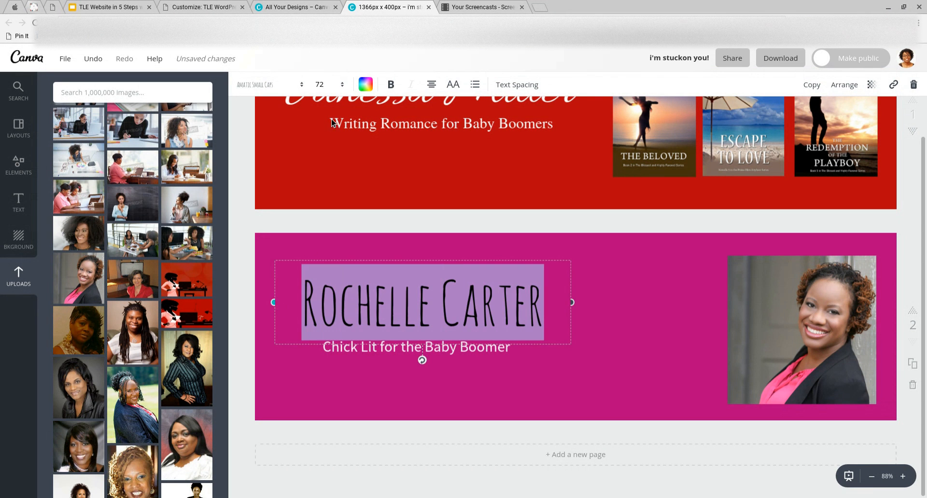
{"action": "left_click", "coordinate": [342, 85]}
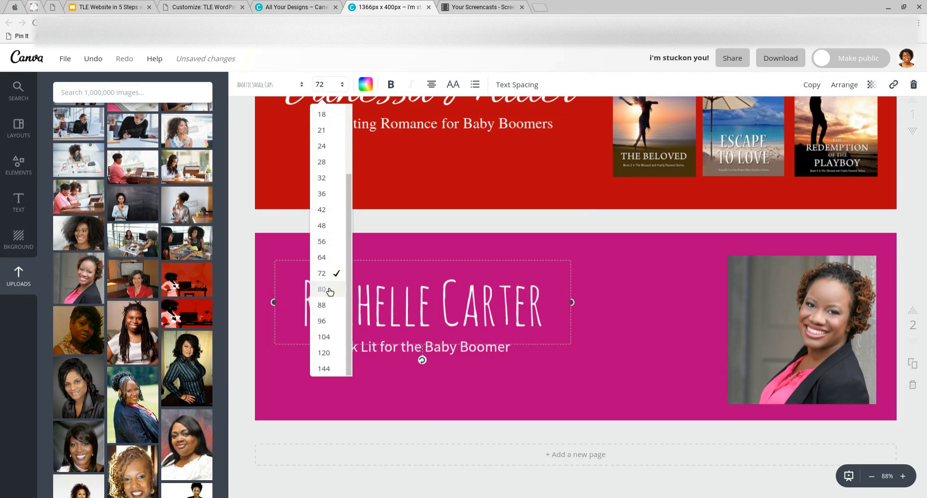
{"action": "left_click", "coordinate": [324, 289]}
{"action": "left_click", "coordinate": [526, 401]}
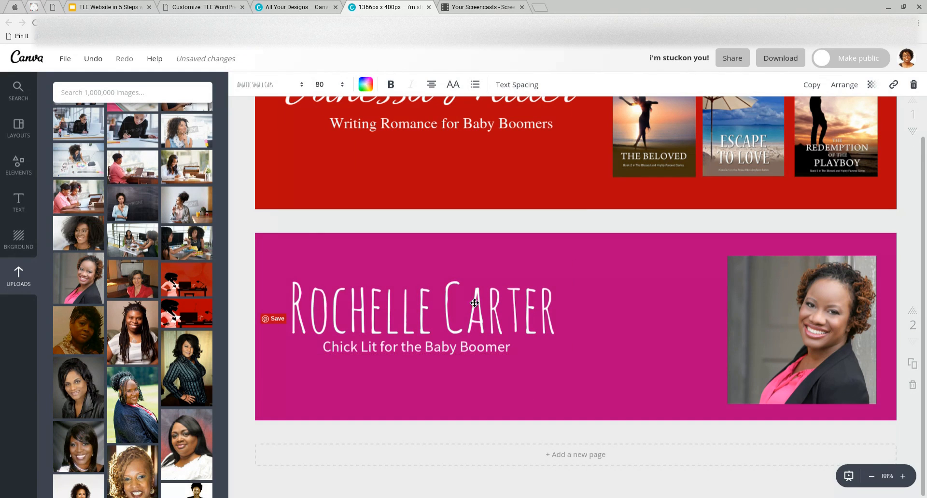
{"action": "left_click_drag", "start_coordinate": [480, 349], "coordinate": [467, 368]}
{"action": "left_click_drag", "start_coordinate": [457, 311], "coordinate": [457, 323]}
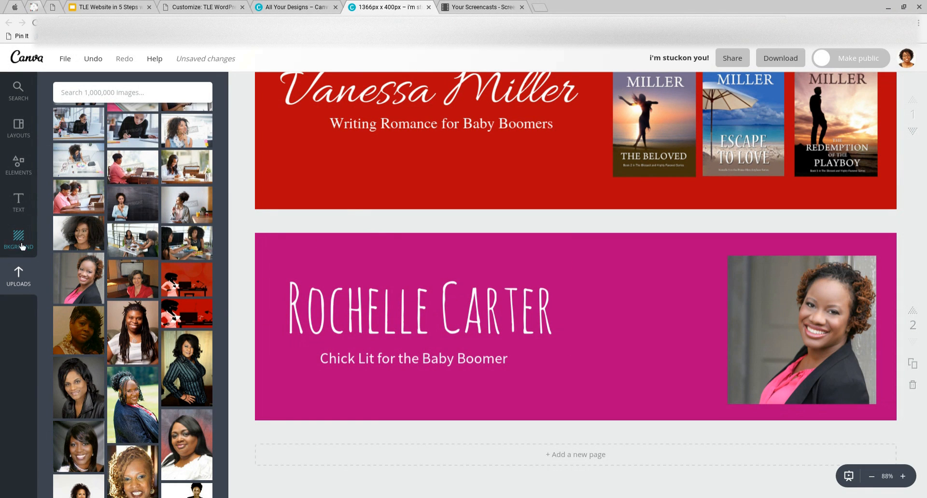
Search Canva's photo library for 'flowers' to list flower illustrations
{"action": "left_click", "coordinate": [26, 171]}
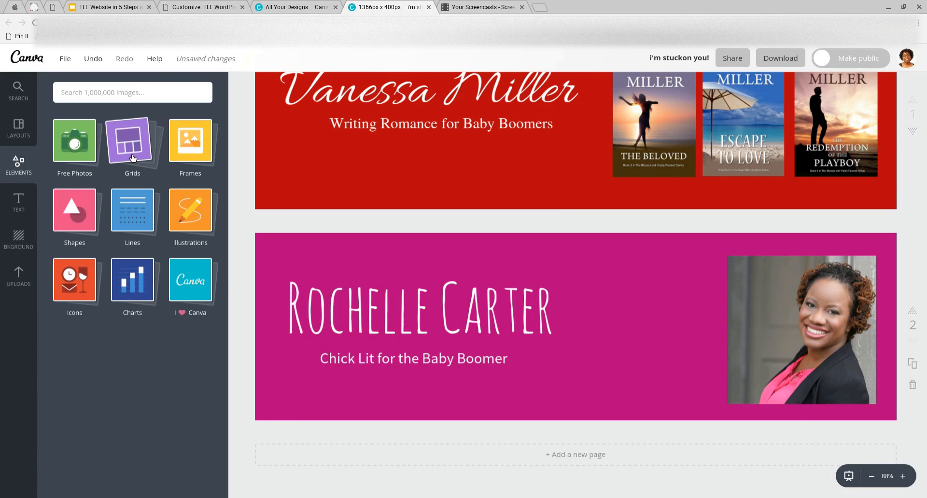
{"action": "left_click", "coordinate": [82, 146]}
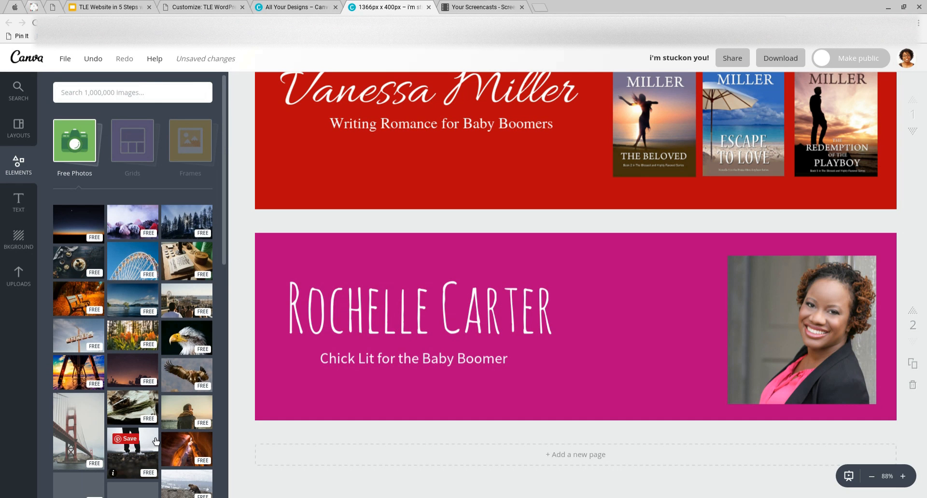
{"action": "scroll", "coordinate": [156, 441], "scroll_direction": "down", "scroll_amount": 3}
{"action": "scroll", "coordinate": [156, 441], "scroll_direction": "down", "scroll_amount": 4}
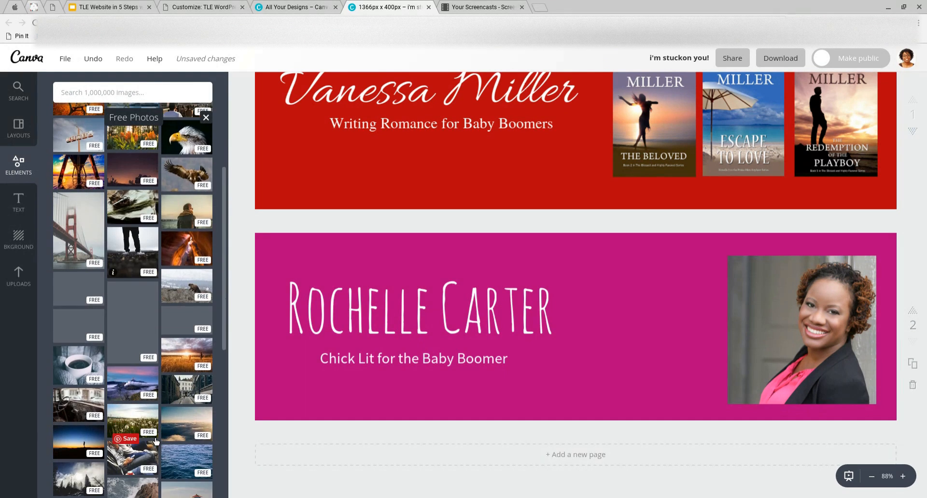
{"action": "left_click", "coordinate": [143, 99]}
{"action": "type", "text": "flowers"}
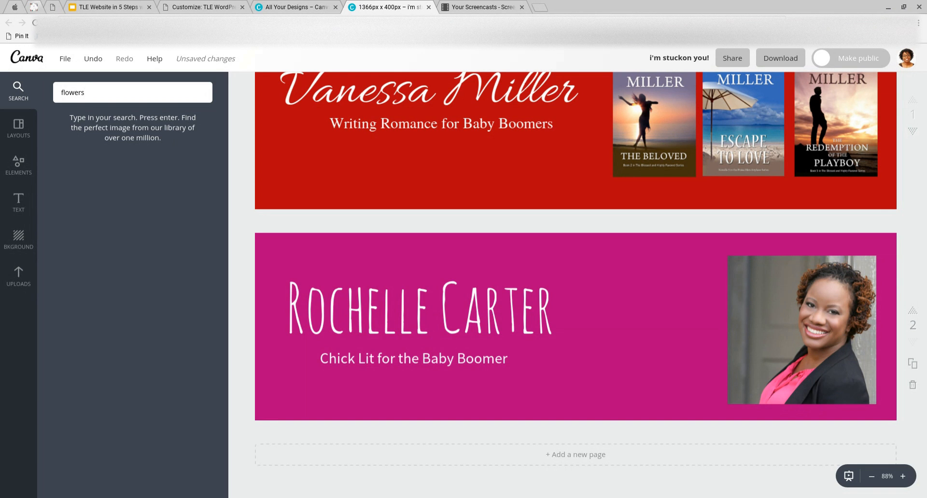
{"action": "key", "text": "Return"}
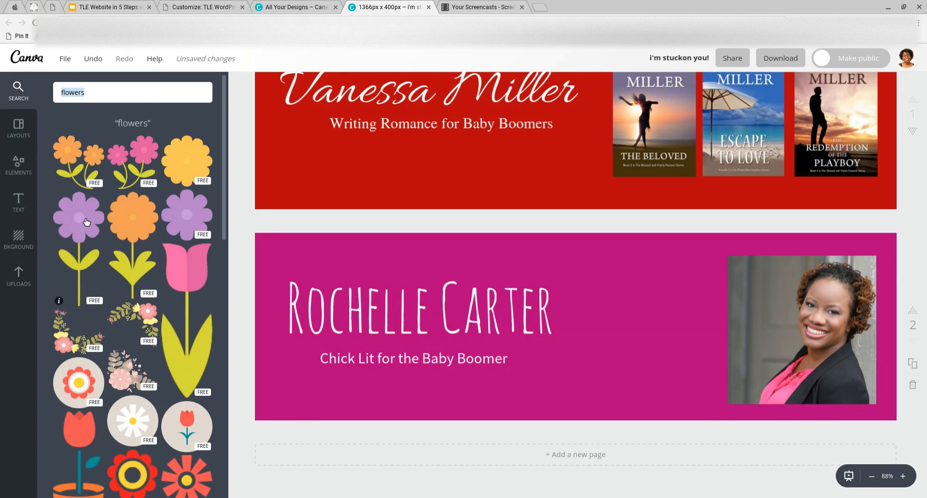
Add a small pink flower cluster at the portrait's lower corner, shifting the photo left
{"action": "left_click_drag", "start_coordinate": [150, 188], "coordinate": [632, 410]}
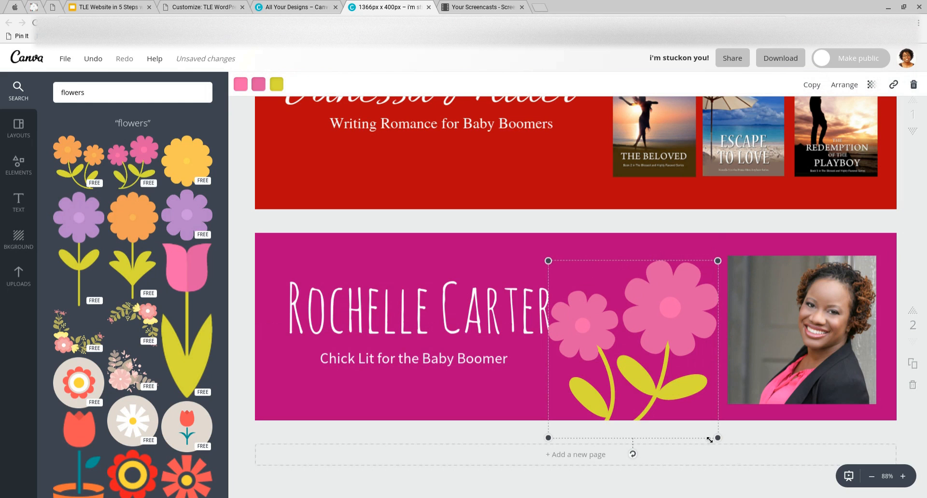
{"action": "left_click_drag", "start_coordinate": [712, 433], "coordinate": [676, 395]}
{"action": "left_click_drag", "start_coordinate": [633, 364], "coordinate": [861, 391]}
{"action": "left_click_drag", "start_coordinate": [745, 320], "coordinate": [708, 319]}
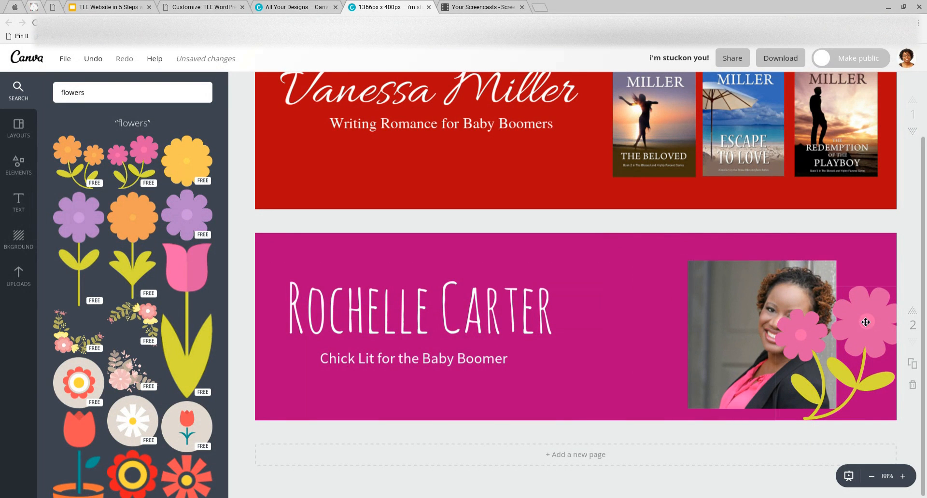
{"action": "left_click", "coordinate": [881, 335]}
{"action": "left_click_drag", "start_coordinate": [906, 292], "coordinate": [838, 364]}
{"action": "left_click_drag", "start_coordinate": [814, 410], "coordinate": [830, 420]}
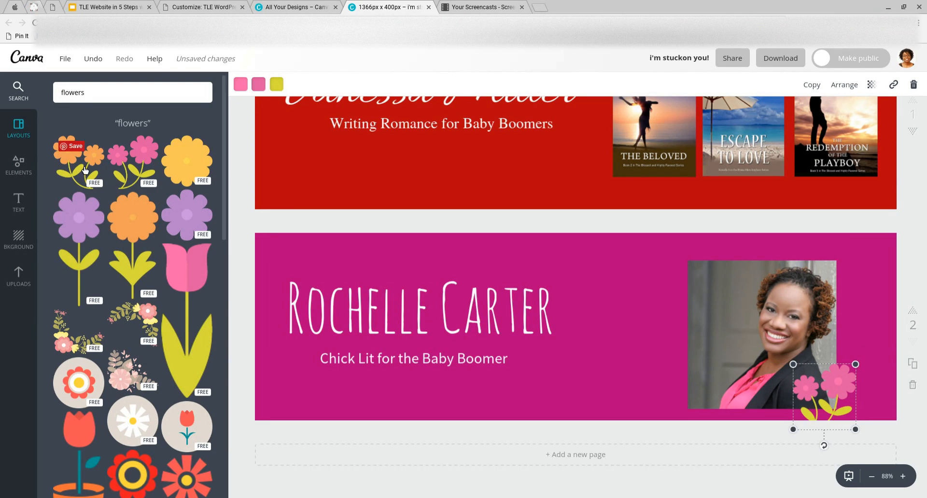
Add a second pink flower graphic, resized, along the banner's bottom edge beside the photo
{"action": "left_click", "coordinate": [145, 174]}
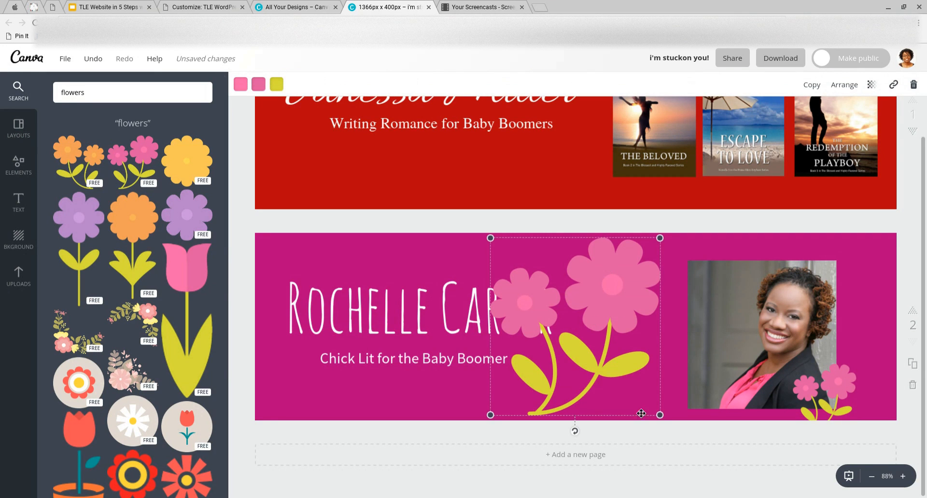
{"action": "left_click_drag", "start_coordinate": [661, 416], "coordinate": [612, 366]}
{"action": "left_click_drag", "start_coordinate": [558, 330], "coordinate": [600, 407]}
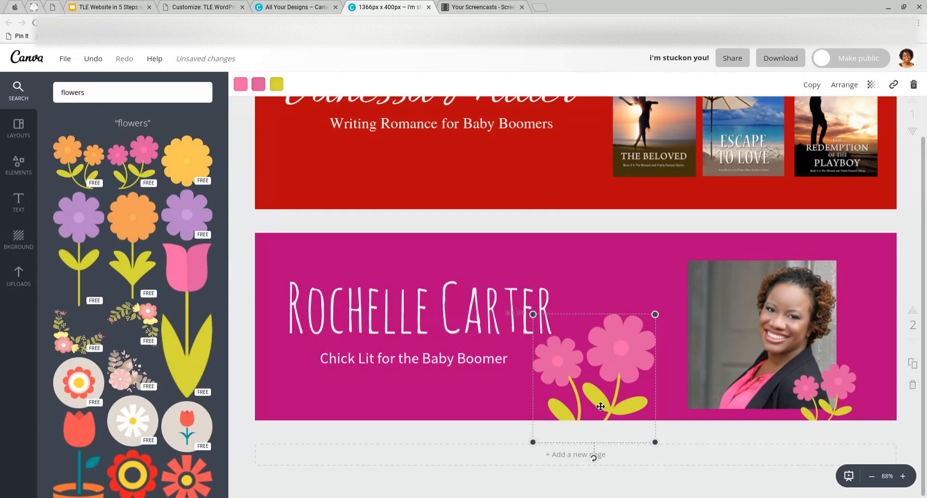
{"action": "left_click_drag", "start_coordinate": [614, 359], "coordinate": [616, 369]}
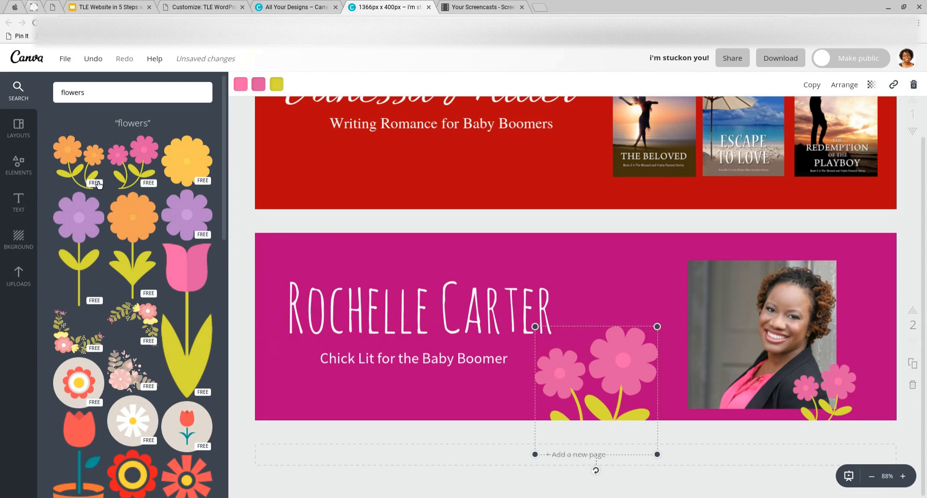
{"action": "scroll", "coordinate": [187, 362], "scroll_direction": "down", "scroll_amount": 8}
{"action": "scroll", "coordinate": [186, 346], "scroll_direction": "down", "scroll_amount": 3}
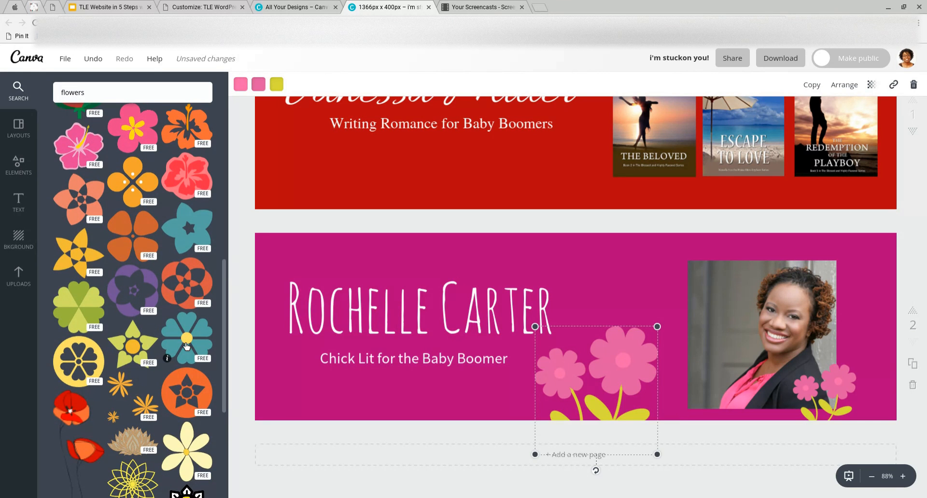
{"action": "scroll", "coordinate": [187, 344], "scroll_direction": "up", "scroll_amount": 5}
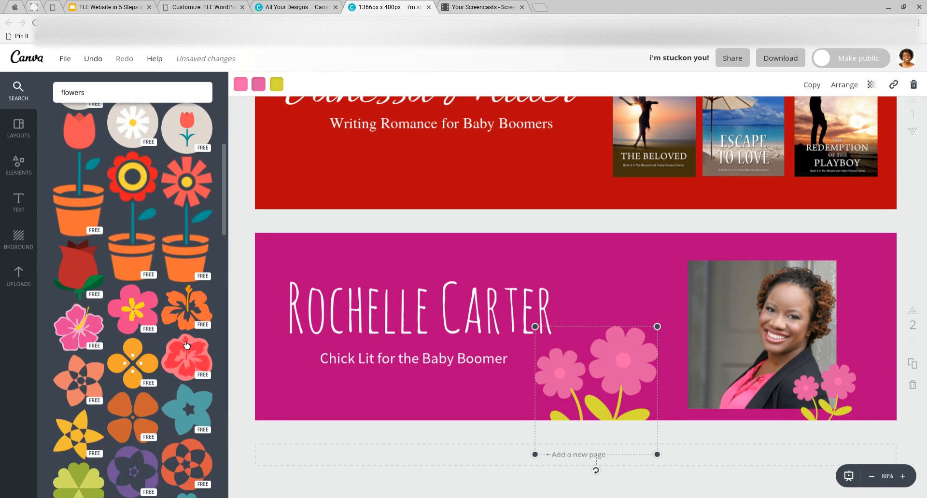
{"action": "scroll", "coordinate": [187, 345], "scroll_direction": "up", "scroll_amount": 4}
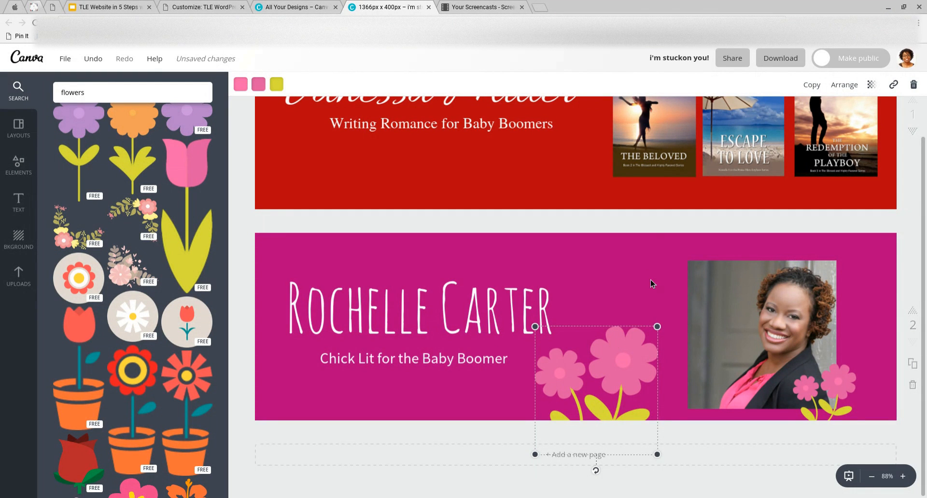
Duplicate the pink flowers, shrink the copy and place it under the name
{"action": "left_click", "coordinate": [816, 88]}
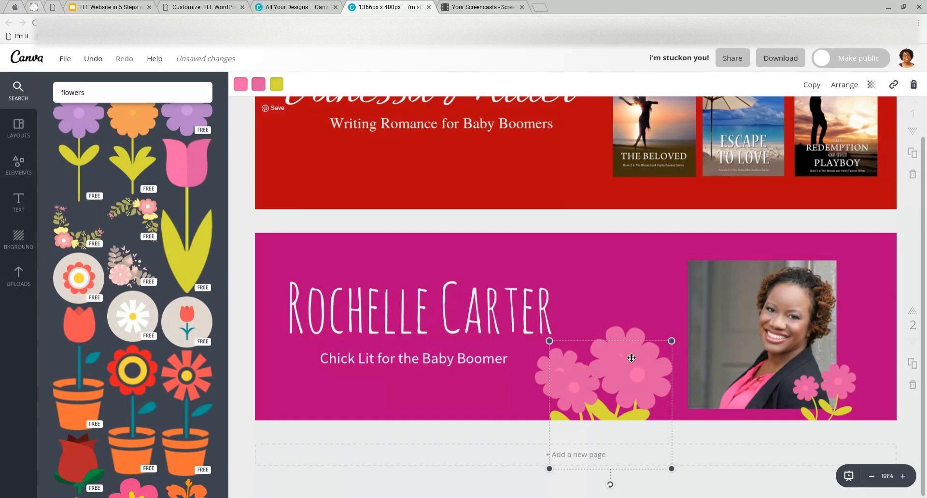
{"action": "mouse_move", "coordinate": [671, 341]}
{"action": "left_mouse_down"}
{"action": "mouse_move", "coordinate": [623, 350]}
{"action": "mouse_move", "coordinate": [555, 334]}
{"action": "mouse_move", "coordinate": [623, 367]}
{"action": "mouse_move", "coordinate": [680, 334]}
{"action": "left_mouse_up"}
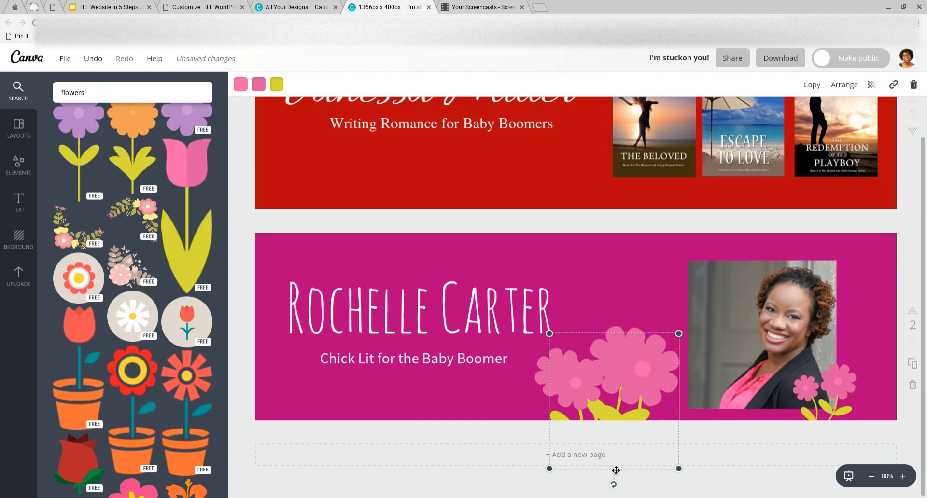
{"action": "left_click_drag", "start_coordinate": [611, 474], "coordinate": [390, 453]}
{"action": "left_click_drag", "start_coordinate": [463, 451], "coordinate": [423, 411]}
{"action": "left_click_drag", "start_coordinate": [398, 464], "coordinate": [406, 459]}
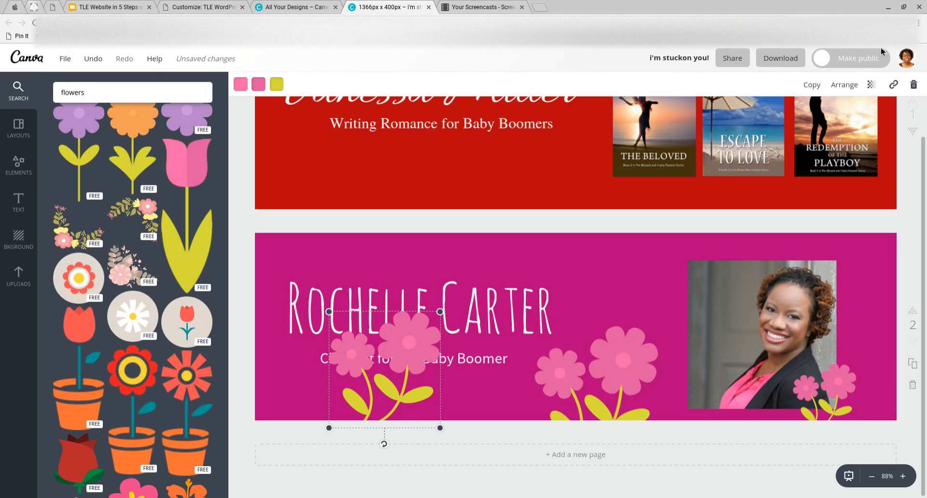
Tilt the flower copy about 27 degrees and set it on the banner's lower-left edge
{"action": "left_click", "coordinate": [849, 86]}
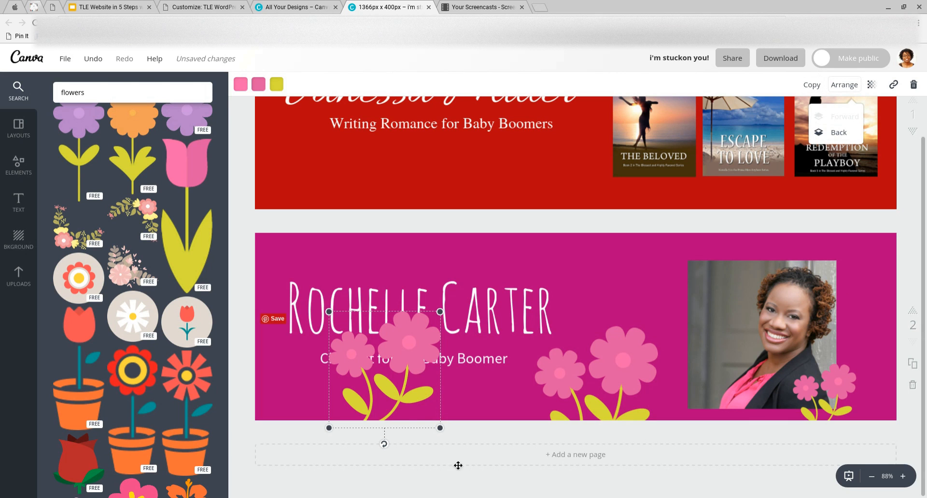
{"action": "left_click_drag", "start_coordinate": [400, 414], "coordinate": [394, 424]}
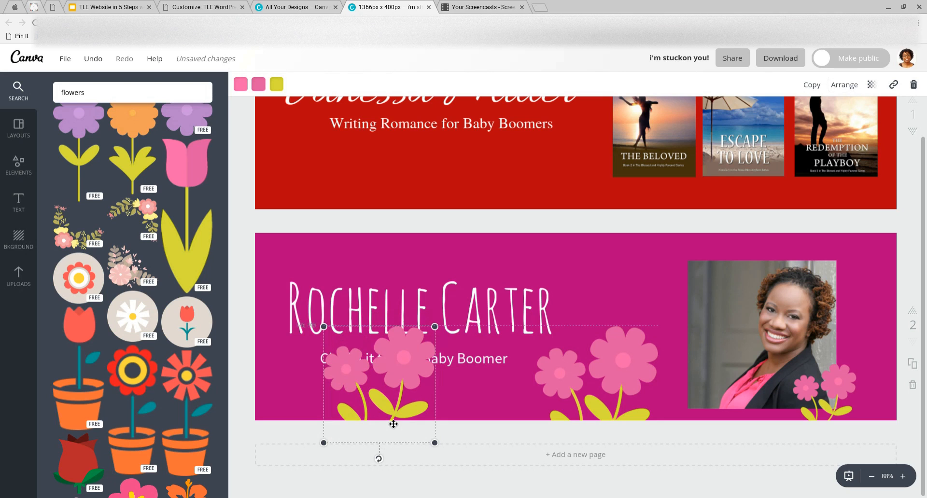
{"action": "left_click", "coordinate": [460, 434]}
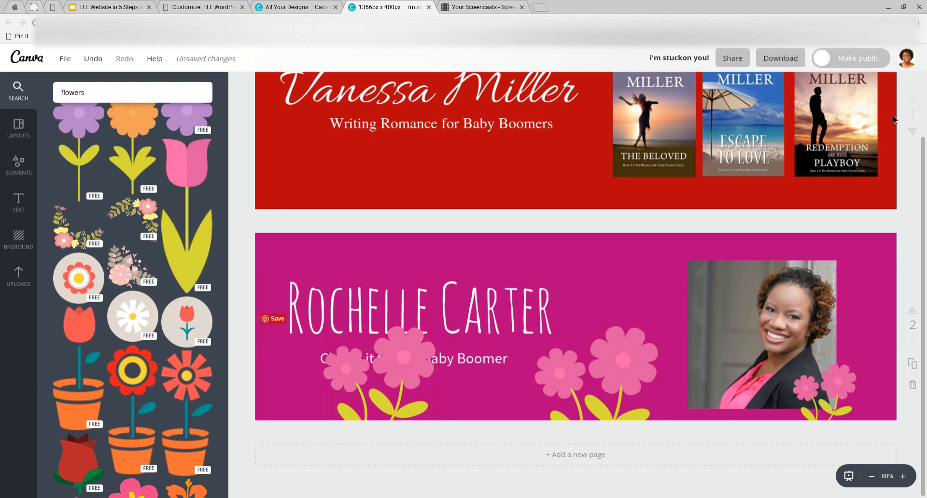
{"action": "left_click", "coordinate": [431, 366]}
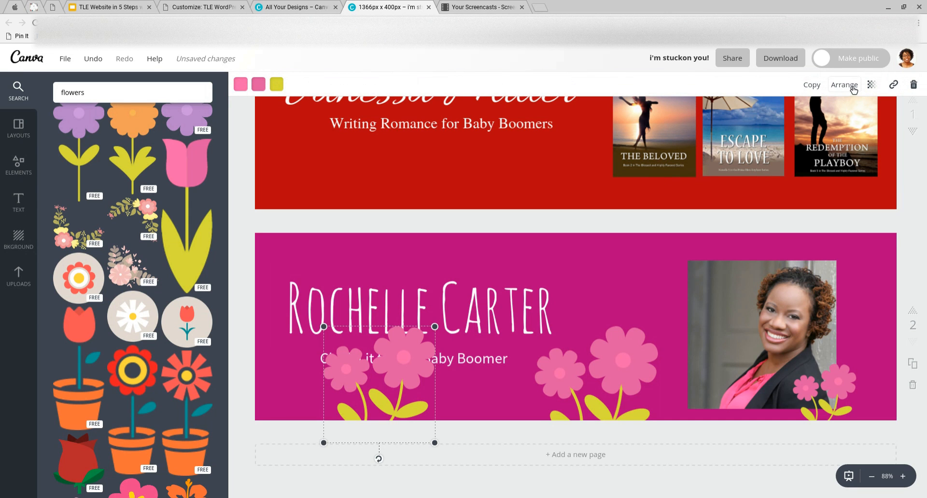
{"action": "left_click_drag", "start_coordinate": [394, 466], "coordinate": [311, 467]}
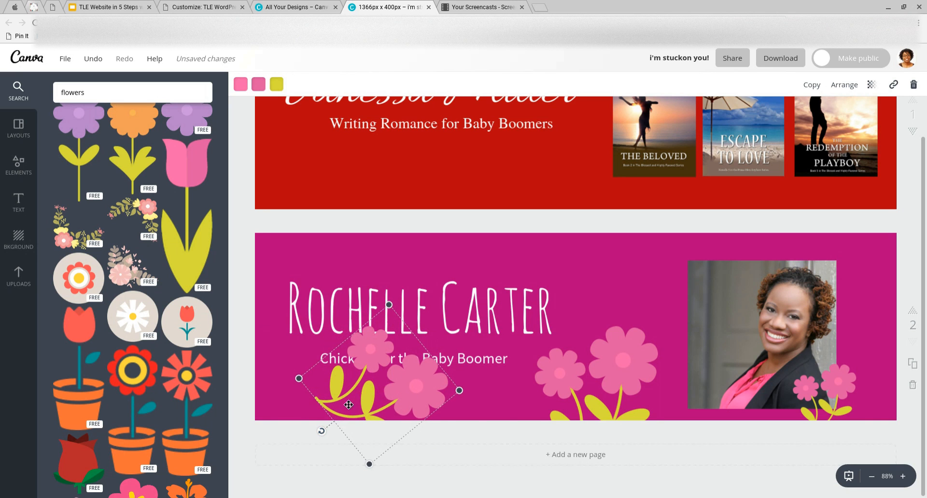
{"action": "left_click_drag", "start_coordinate": [312, 407], "coordinate": [223, 420]}
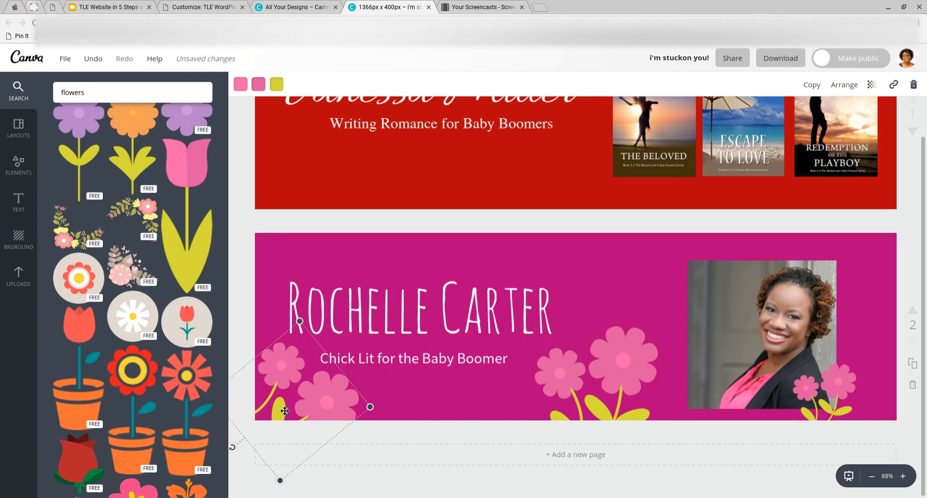
{"action": "left_click_drag", "start_coordinate": [281, 408], "coordinate": [282, 402]}
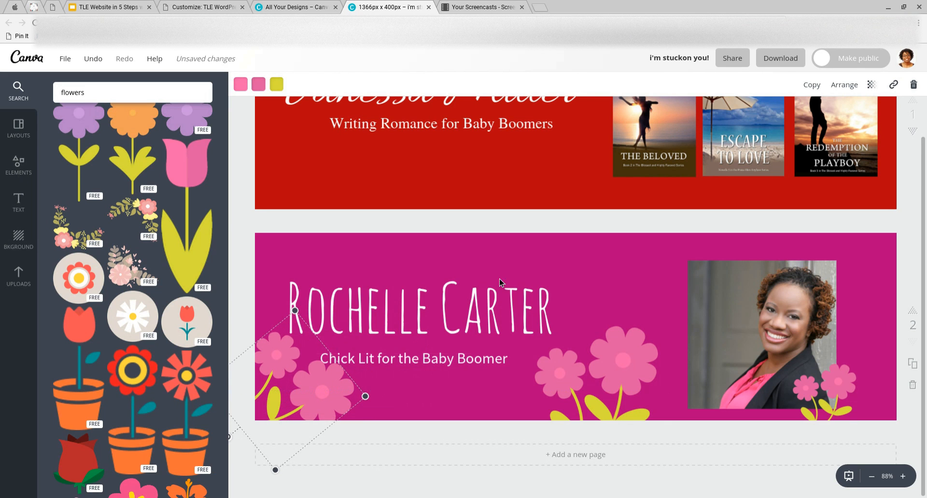
Raise the name, the tagline 'Chick Lit for the Baby Boomer' and the portrait slightly
{"action": "left_click_drag", "start_coordinate": [496, 302], "coordinate": [500, 291]}
{"action": "left_click_drag", "start_coordinate": [478, 360], "coordinate": [485, 347]}
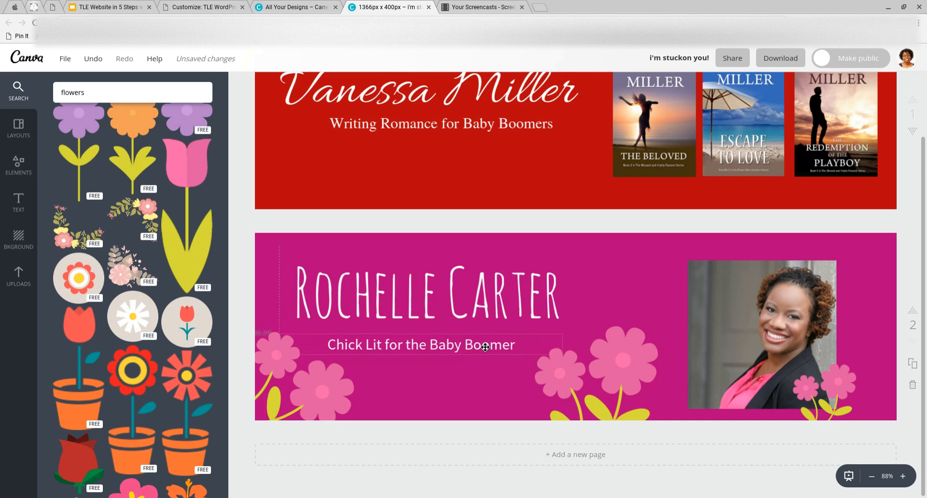
{"action": "left_click_drag", "start_coordinate": [485, 315], "coordinate": [489, 314]}
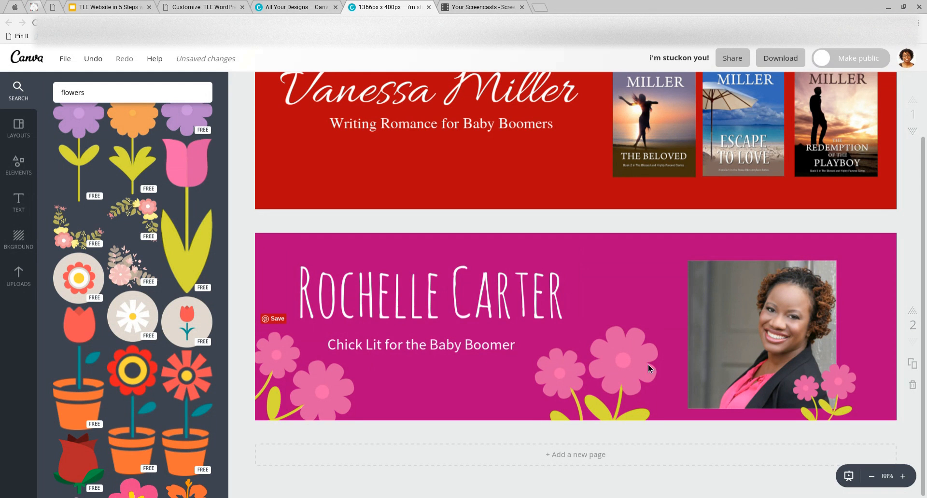
{"action": "left_click_drag", "start_coordinate": [736, 321], "coordinate": [729, 295]}
With the portrait selected, open Elements and rerun the 'flowers' search
{"action": "left_click", "coordinate": [722, 305]}
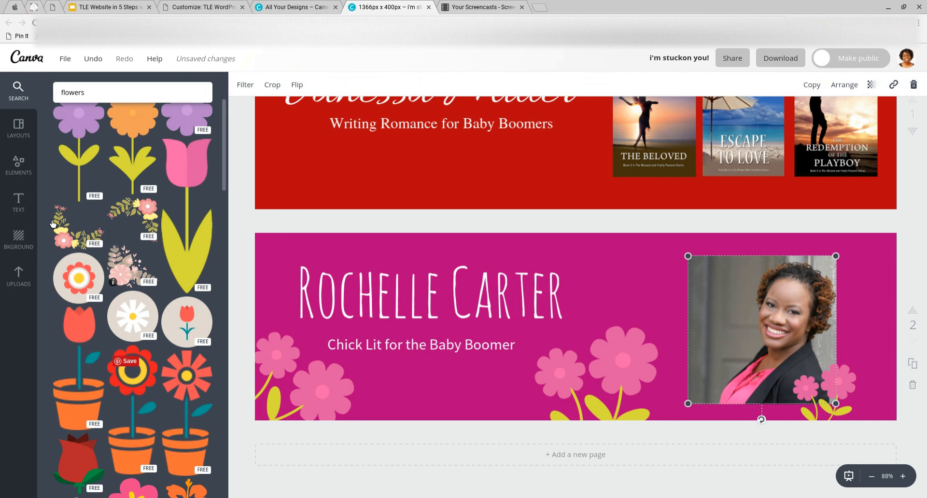
{"action": "left_click", "coordinate": [28, 178]}
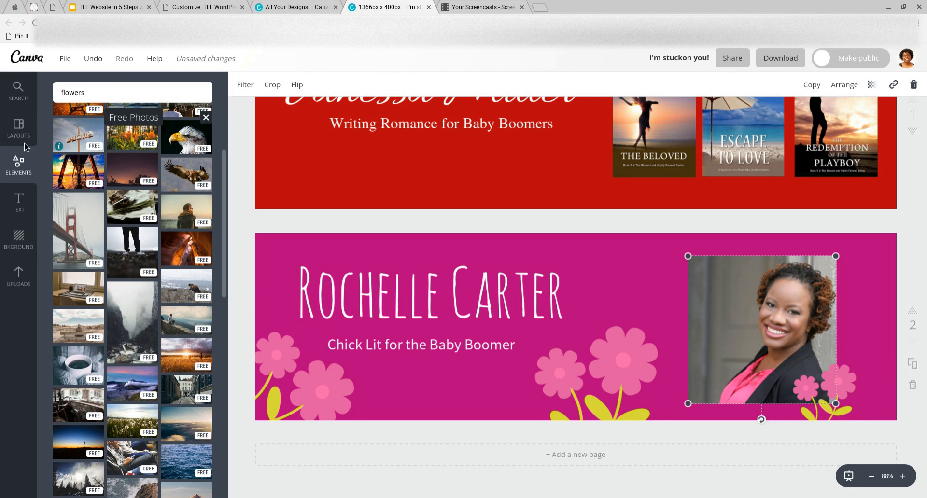
{"action": "left_click", "coordinate": [22, 162]}
{"action": "left_click", "coordinate": [63, 94]}
{"action": "key", "text": "Return"}
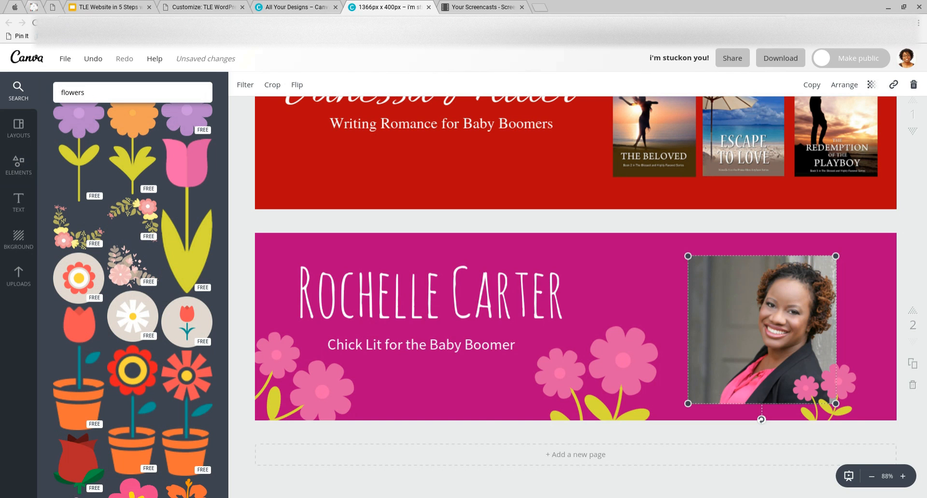
Clear the 'flowers' search term and return to the Elements overview of categories
{"action": "left_click_drag", "start_coordinate": [54, 94], "coordinate": [53, 94]}
{"action": "key", "text": "BackSpace"}
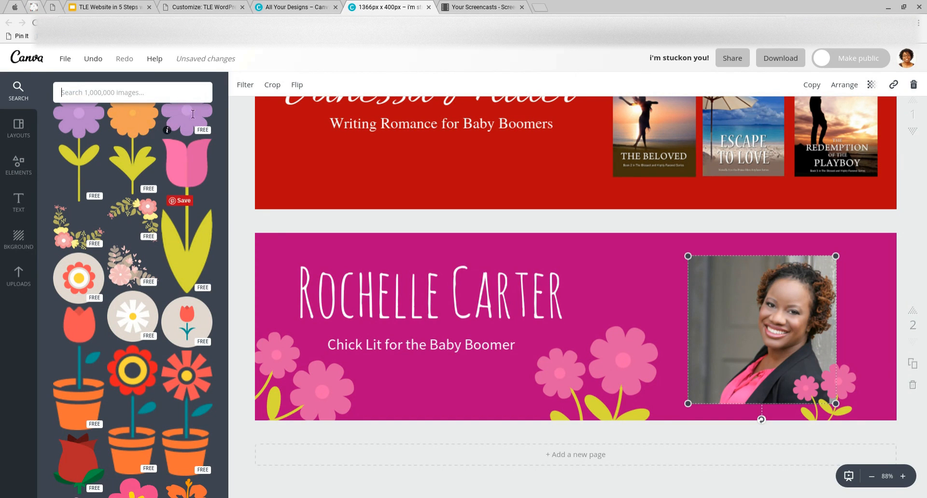
{"action": "left_click_drag", "start_coordinate": [224, 171], "coordinate": [229, 492]}
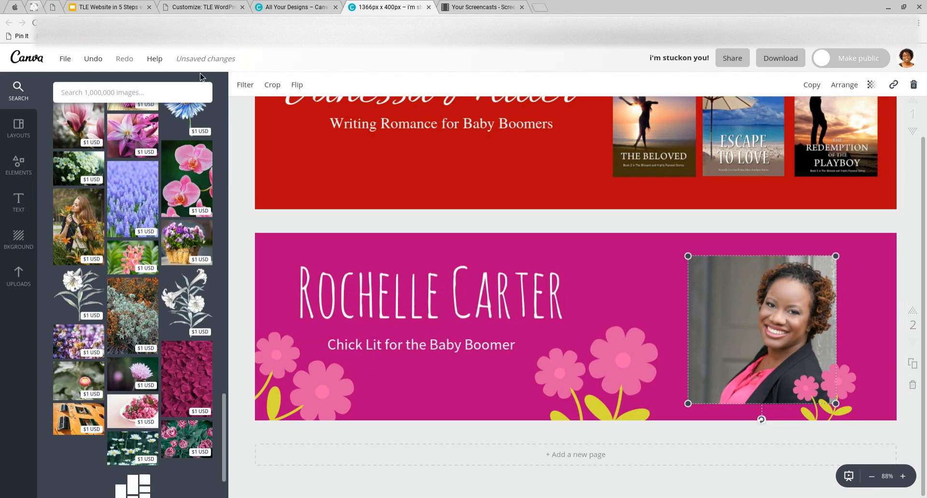
{"action": "left_click", "coordinate": [21, 159]}
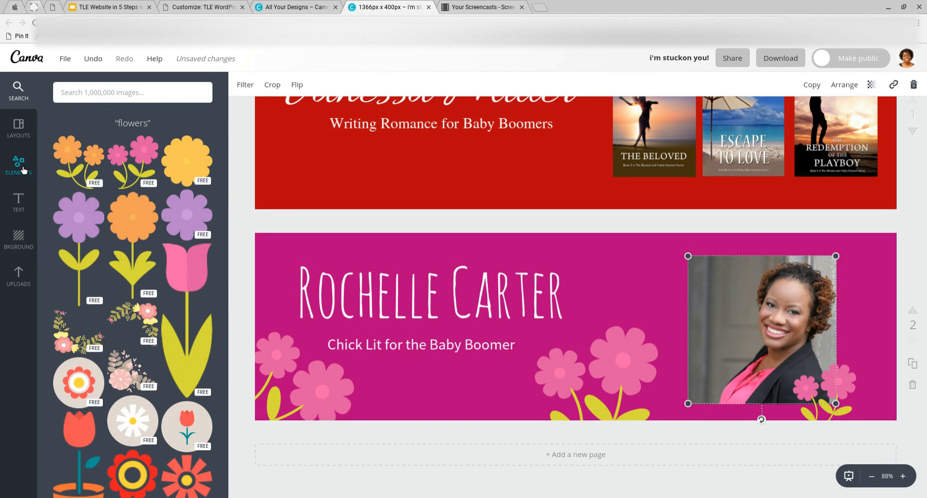
{"action": "left_click", "coordinate": [23, 170]}
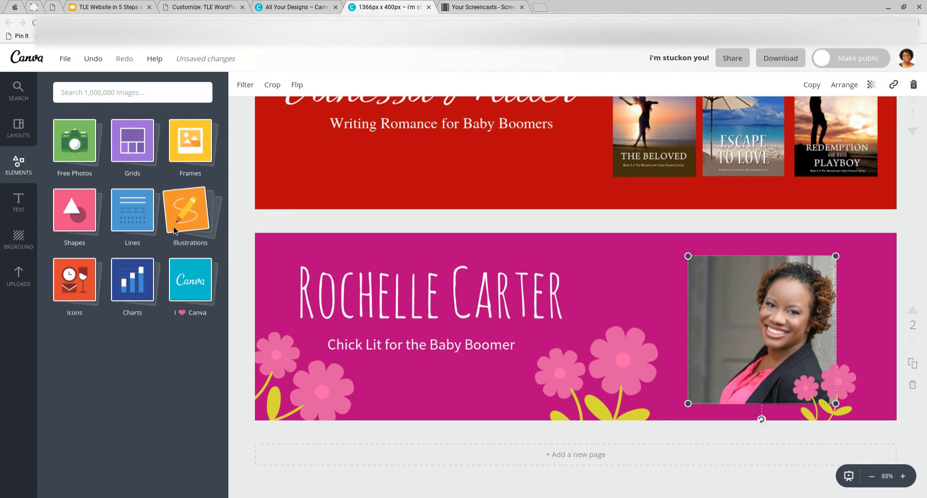
{"action": "left_click", "coordinate": [199, 153]}
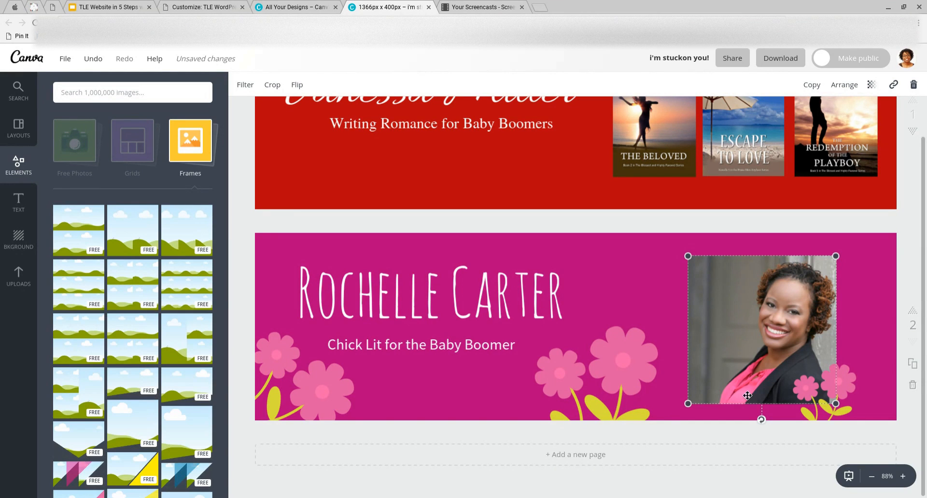
{"action": "left_click", "coordinate": [864, 279]}
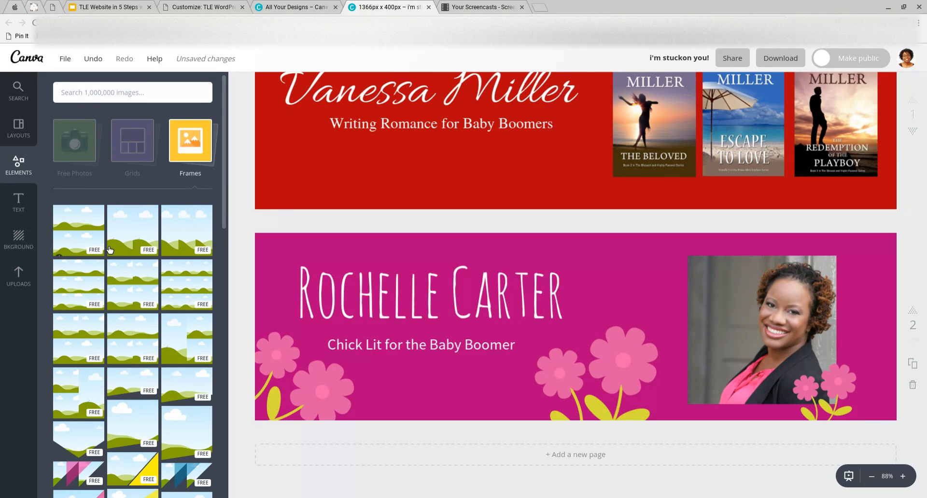
{"action": "scroll", "coordinate": [105, 245], "scroll_direction": "down", "scroll_amount": 2}
{"action": "scroll", "coordinate": [106, 245], "scroll_direction": "down", "scroll_amount": 3}
{"action": "scroll", "coordinate": [106, 246], "scroll_direction": "down", "scroll_amount": 1}
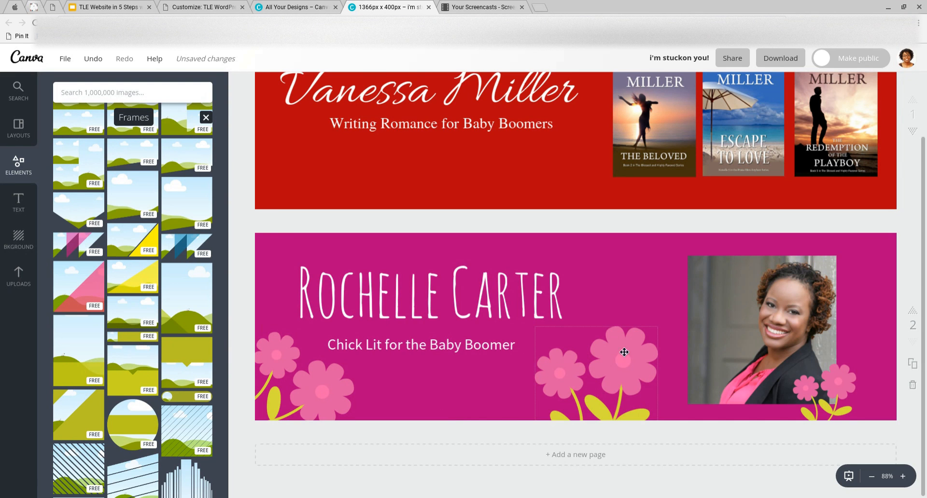
{"action": "scroll", "coordinate": [159, 309], "scroll_direction": "down", "scroll_amount": 1}
{"action": "scroll", "coordinate": [159, 310], "scroll_direction": "down", "scroll_amount": 3}
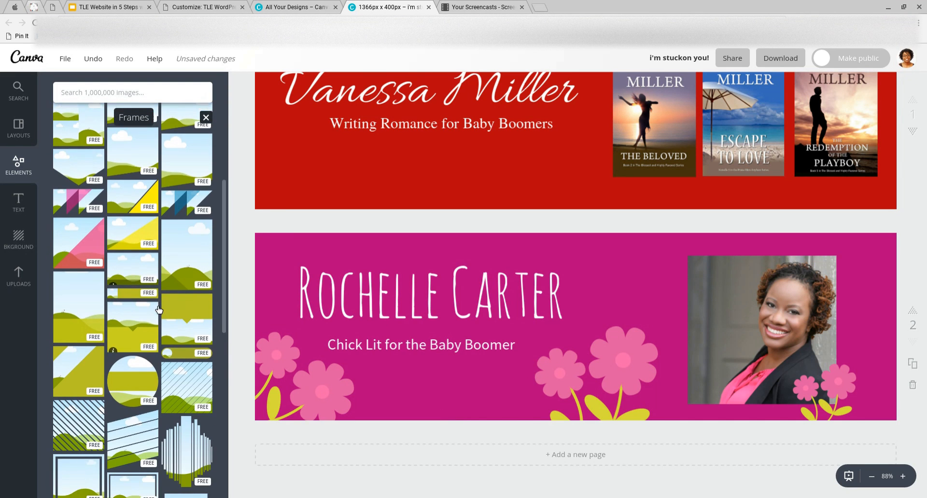
{"action": "scroll", "coordinate": [158, 309], "scroll_direction": "down", "scroll_amount": 5}
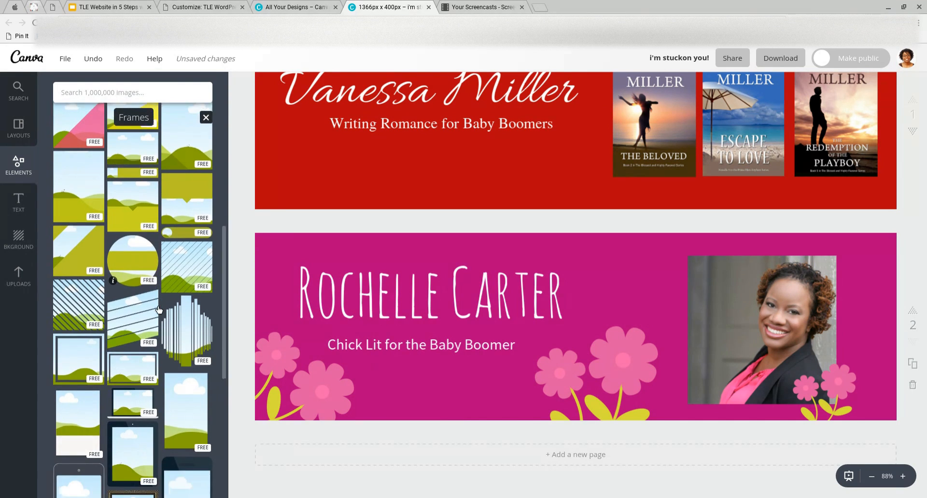
{"action": "scroll", "coordinate": [159, 309], "scroll_direction": "down", "scroll_amount": 1}
{"action": "scroll", "coordinate": [159, 309], "scroll_direction": "up", "scroll_amount": 3}
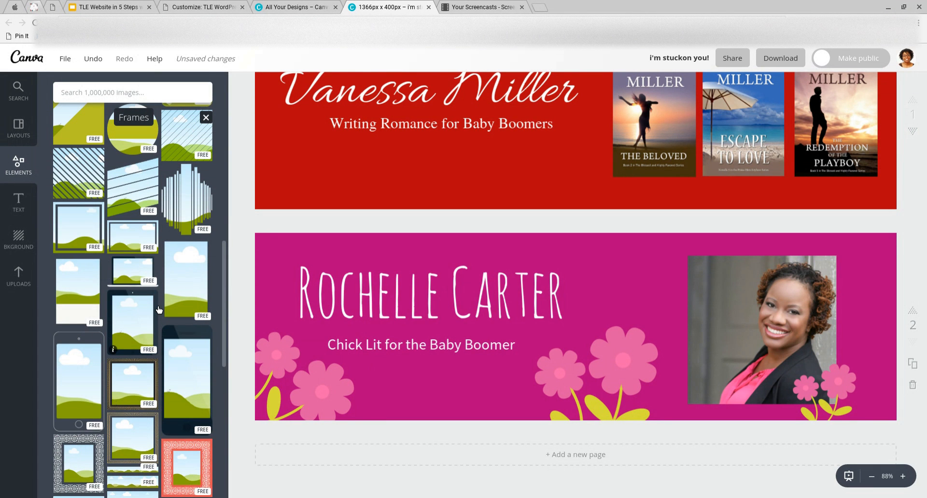
{"action": "scroll", "coordinate": [159, 310], "scroll_direction": "up", "scroll_amount": 3}
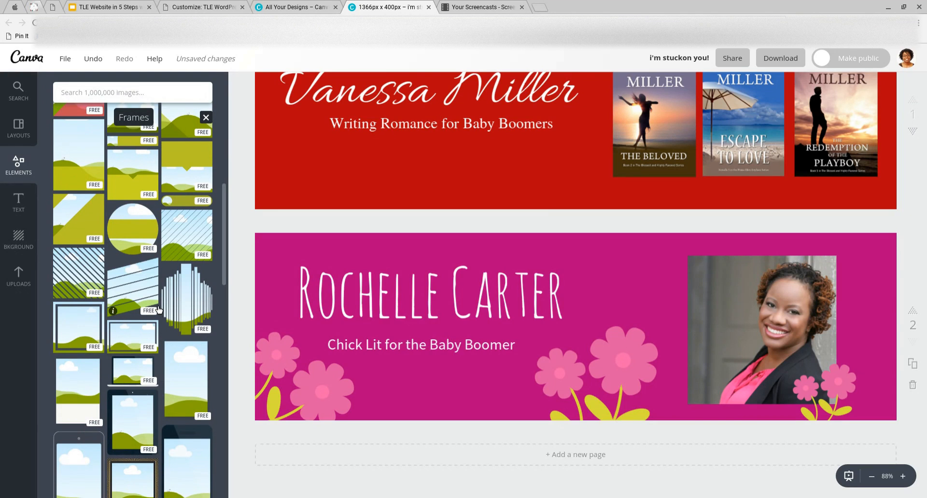
{"action": "scroll", "coordinate": [159, 309], "scroll_direction": "up", "scroll_amount": 3}
{"action": "scroll", "coordinate": [159, 310], "scroll_direction": "down", "scroll_amount": 8}
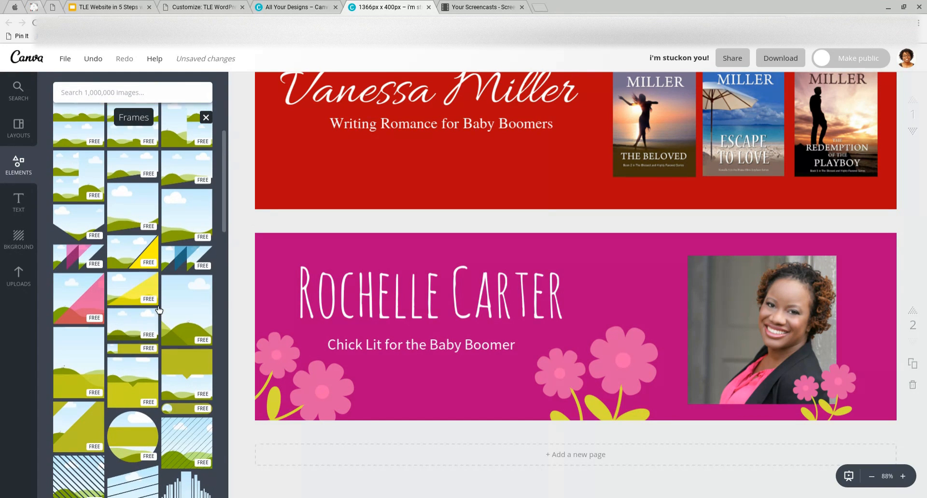
{"action": "scroll", "coordinate": [159, 309], "scroll_direction": "down", "scroll_amount": 10}
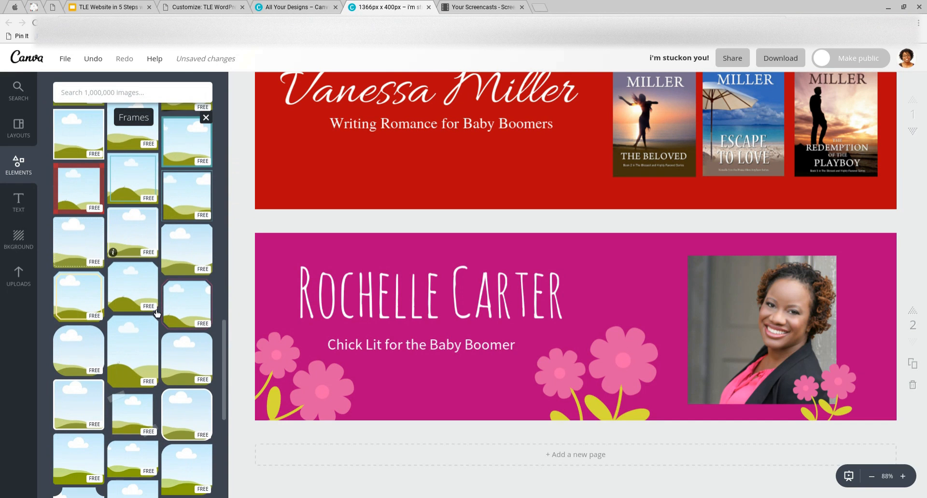
{"action": "scroll", "coordinate": [157, 313], "scroll_direction": "down", "scroll_amount": 1}
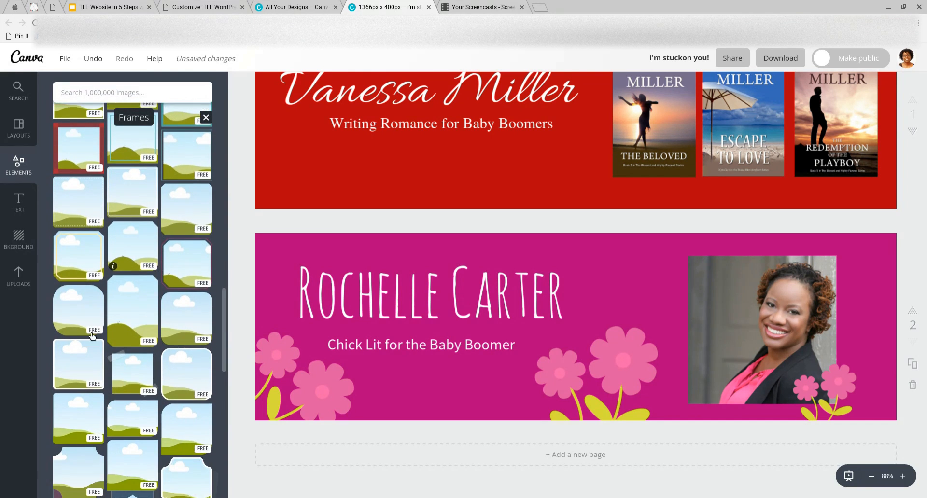
Drop the headshot into a rounded-corner frame, sized and placed on the banner's right
{"action": "left_click_drag", "start_coordinate": [76, 310], "coordinate": [572, 333]}
{"action": "left_click", "coordinate": [759, 325]}
{"action": "left_click_drag", "start_coordinate": [760, 326], "coordinate": [570, 323]}
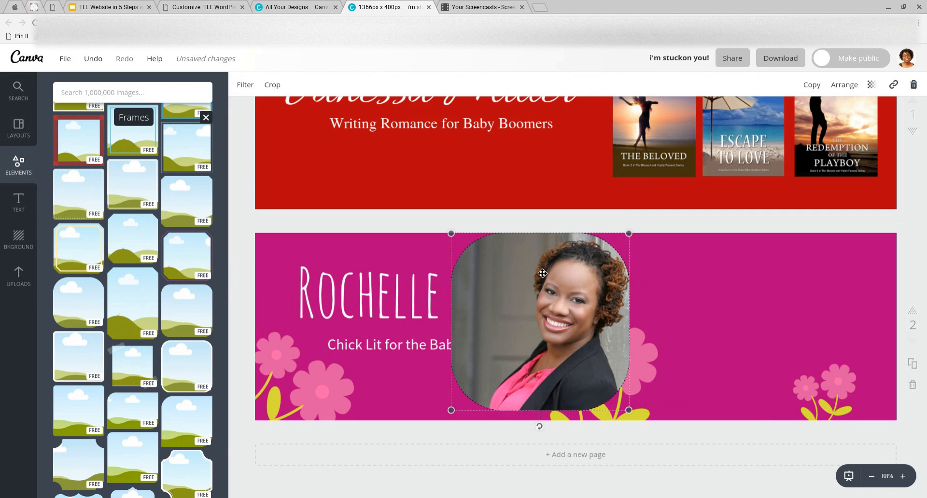
{"action": "left_click_drag", "start_coordinate": [533, 274], "coordinate": [732, 281]}
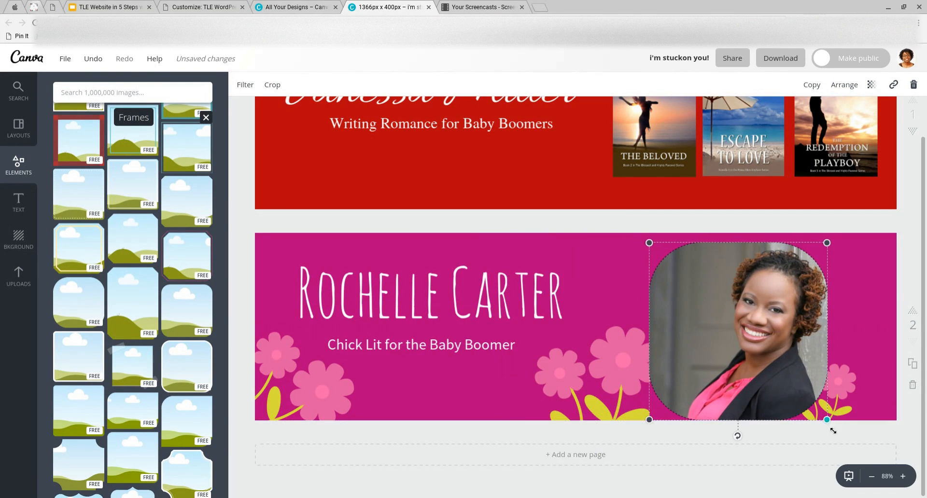
{"action": "left_click_drag", "start_coordinate": [821, 411], "coordinate": [812, 390]}
{"action": "mouse_move", "coordinate": [761, 375]}
{"action": "left_mouse_down"}
{"action": "mouse_move", "coordinate": [779, 375]}
{"action": "mouse_move", "coordinate": [730, 375]}
{"action": "mouse_move", "coordinate": [757, 378]}
{"action": "left_mouse_up"}
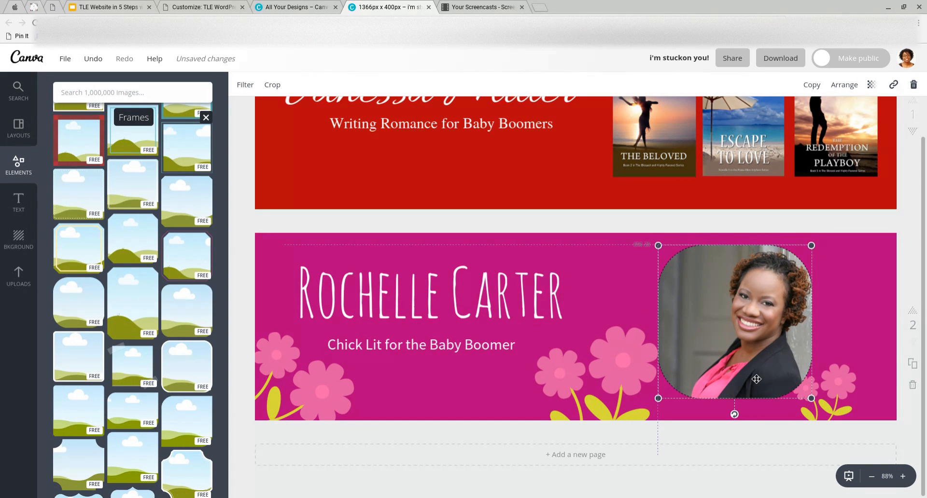
Send the framed headshot back two layers so the small pink flowers overlap it
{"action": "left_click", "coordinate": [848, 390]}
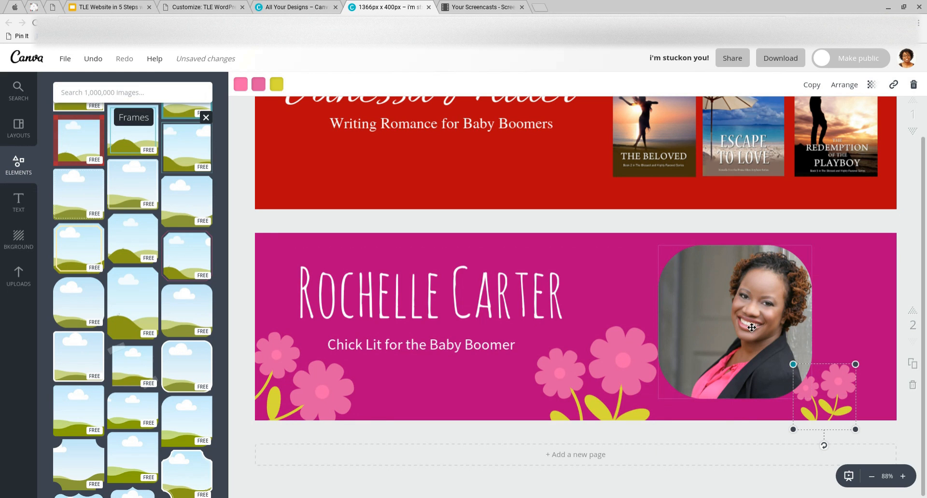
{"action": "left_click", "coordinate": [743, 310]}
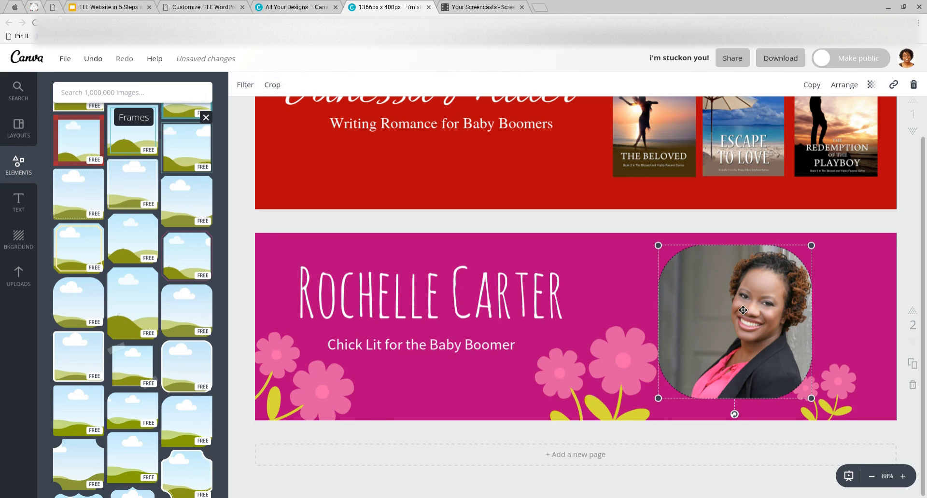
{"action": "left_click", "coordinate": [848, 86]}
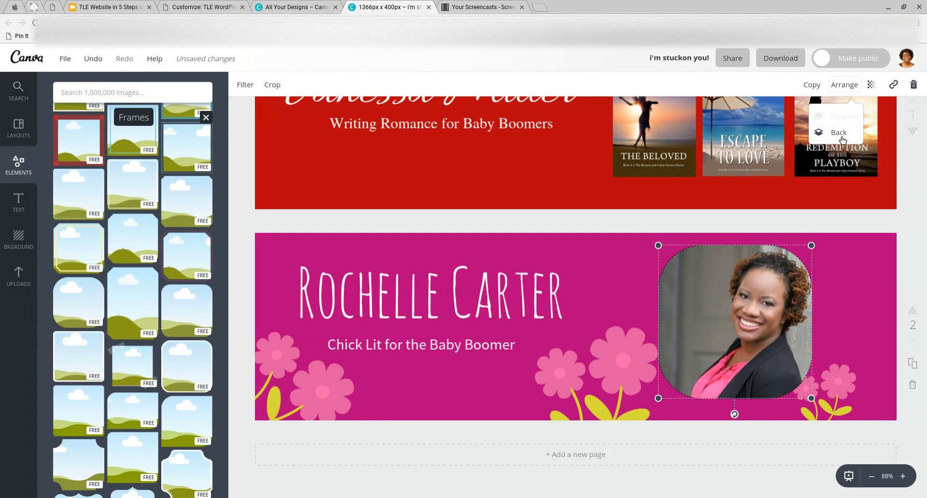
{"action": "left_click", "coordinate": [841, 134]}
{"action": "left_click", "coordinate": [841, 133]}
Shift the framed photo, large pink flower, name and tagline slightly right to rebalance the layout
{"action": "left_click_drag", "start_coordinate": [822, 325], "coordinate": [827, 328]}
{"action": "left_click_drag", "start_coordinate": [633, 384], "coordinate": [677, 385]}
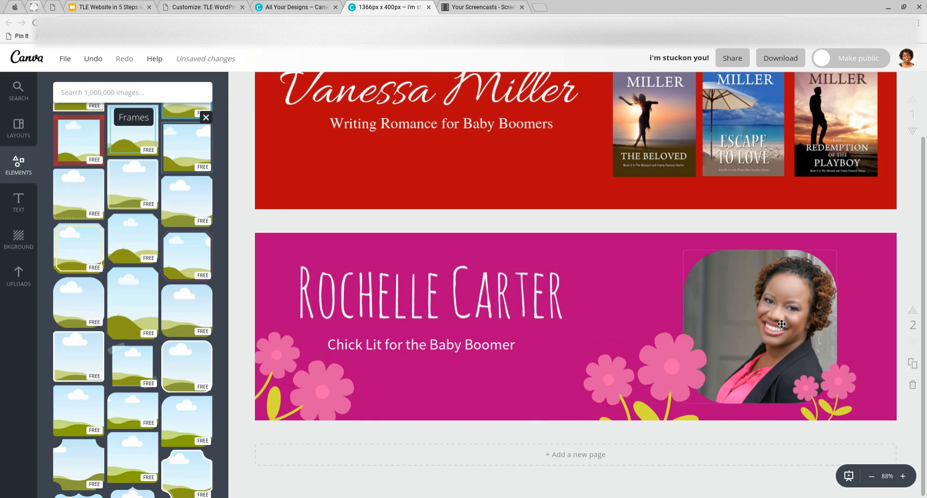
{"action": "left_click_drag", "start_coordinate": [780, 321], "coordinate": [785, 318]}
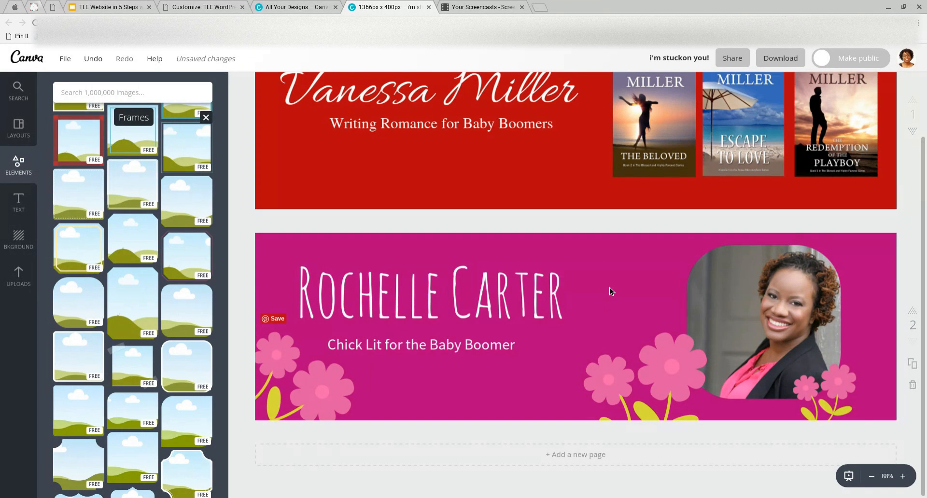
{"action": "left_click_drag", "start_coordinate": [499, 290], "coordinate": [513, 291]}
{"action": "left_click_drag", "start_coordinate": [459, 354], "coordinate": [464, 360]}
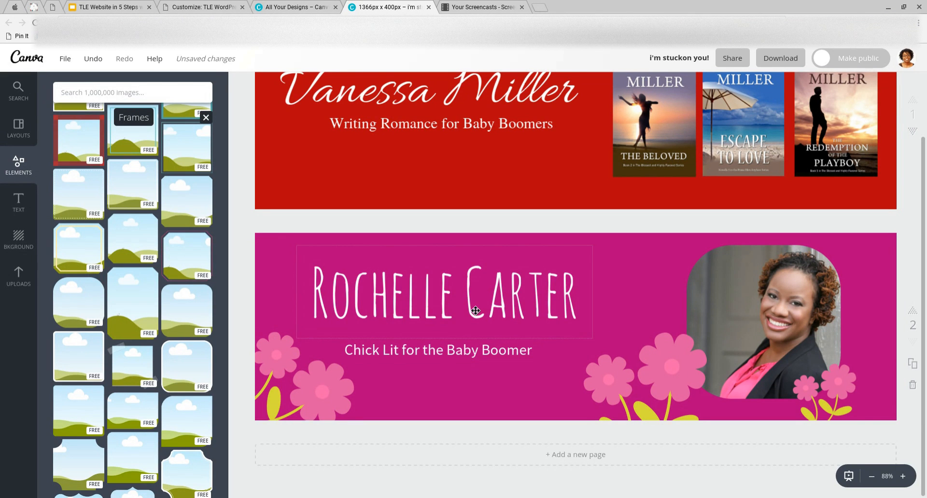
{"action": "left_click_drag", "start_coordinate": [475, 310], "coordinate": [480, 310]}
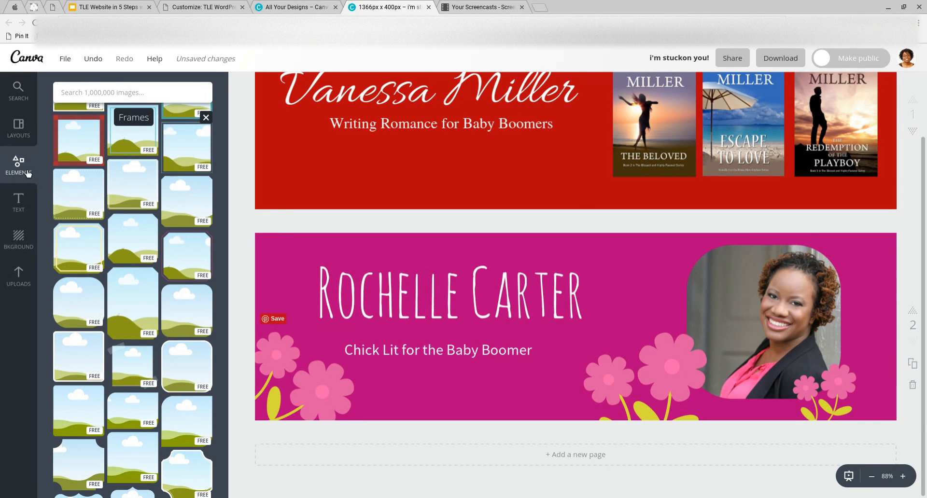
Look over the Background and Text panels, select the name, then open Download
{"action": "scroll", "coordinate": [60, 185], "scroll_direction": "up", "scroll_amount": 10}
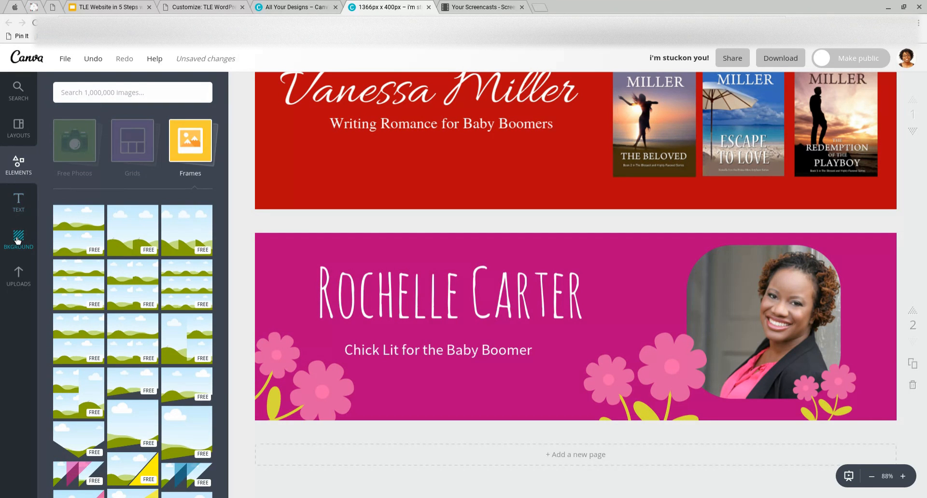
{"action": "left_click", "coordinate": [18, 239]}
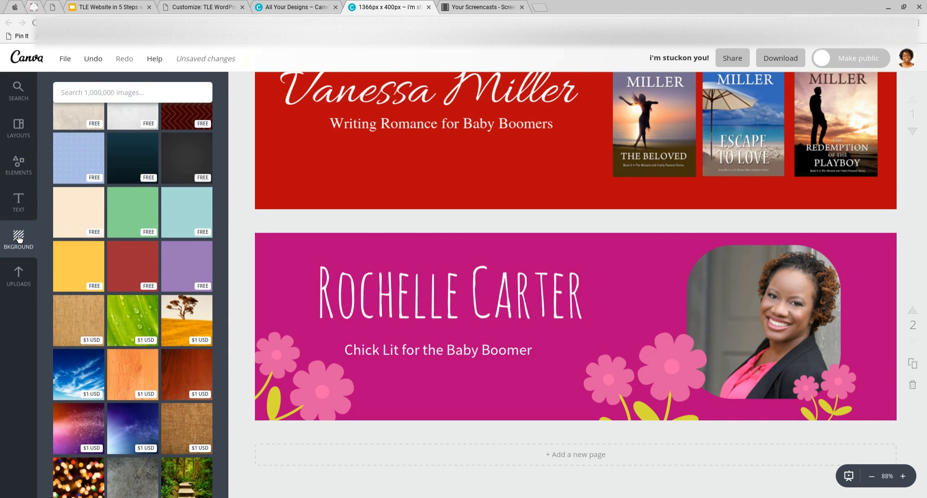
{"action": "left_click", "coordinate": [19, 209]}
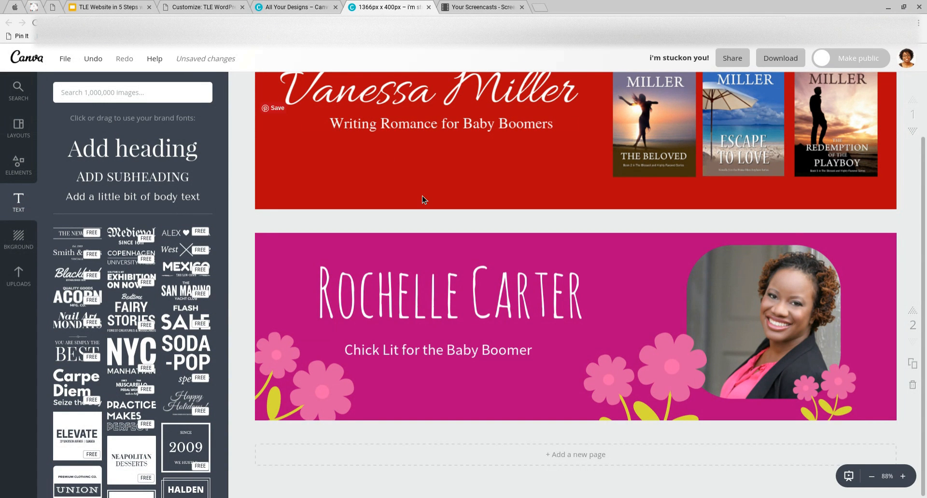
{"action": "scroll", "coordinate": [423, 195], "scroll_direction": "up", "scroll_amount": 3}
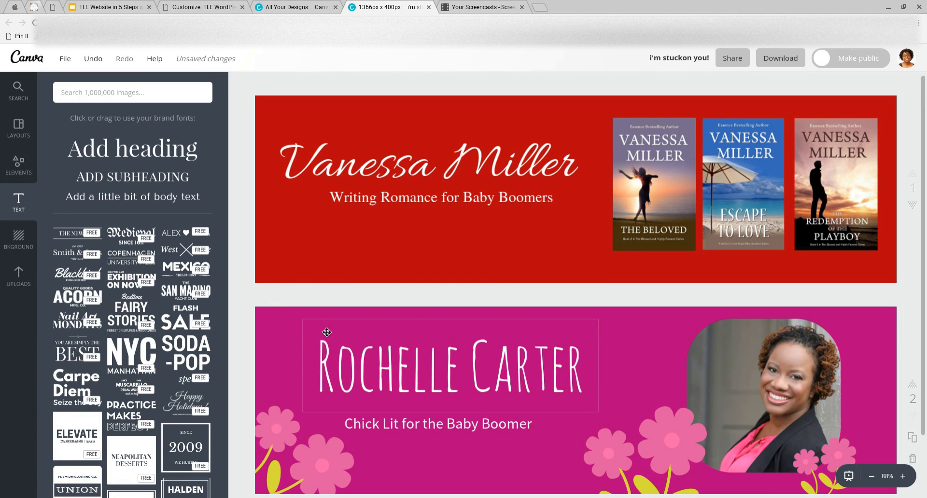
{"action": "left_click", "coordinate": [313, 325]}
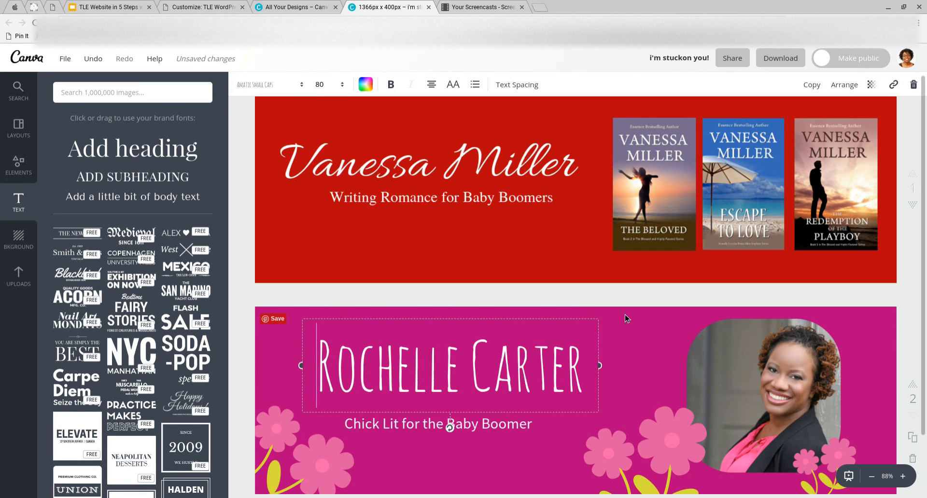
{"action": "left_click", "coordinate": [785, 62]}
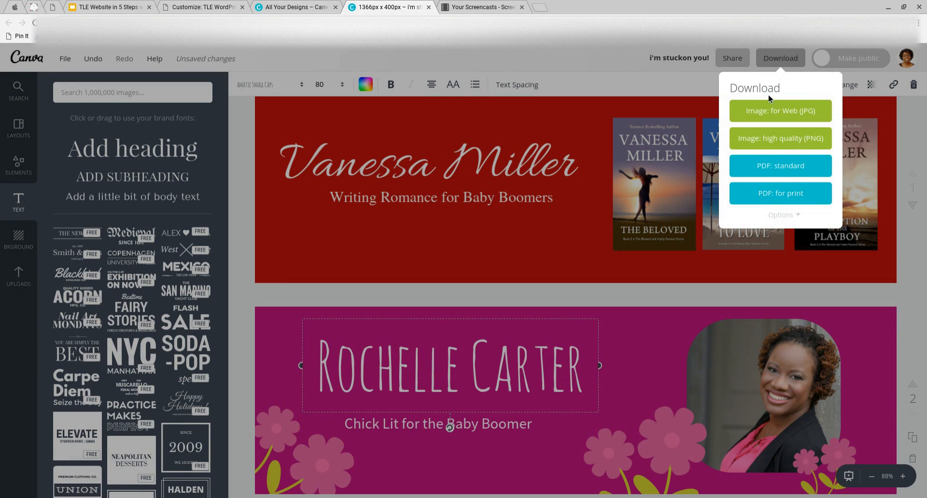
Download only page 2 as an 'Image: for Web (JPG)', then go to the WordPress Customize tab
{"action": "left_click", "coordinate": [799, 217]}
{"action": "left_click", "coordinate": [764, 251]}
{"action": "type", "text": "2"}
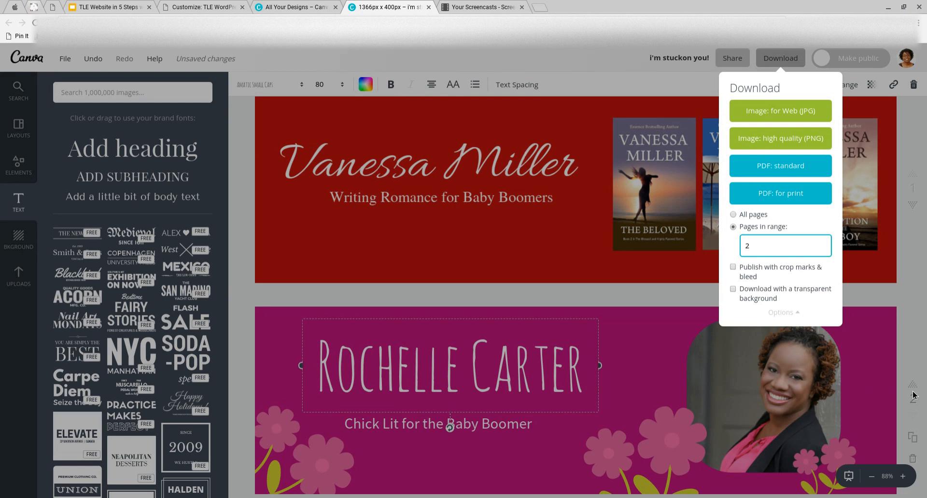
{"action": "left_click", "coordinate": [771, 114]}
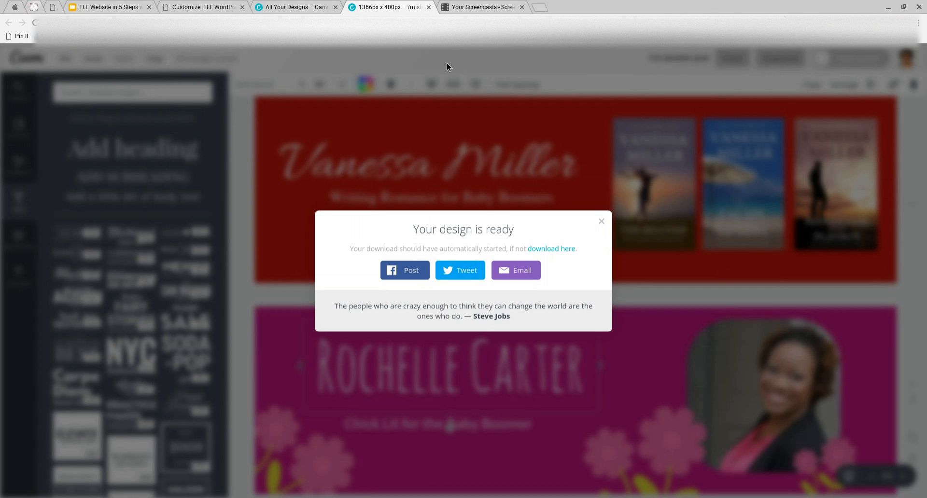
{"action": "left_click", "coordinate": [200, 11]}
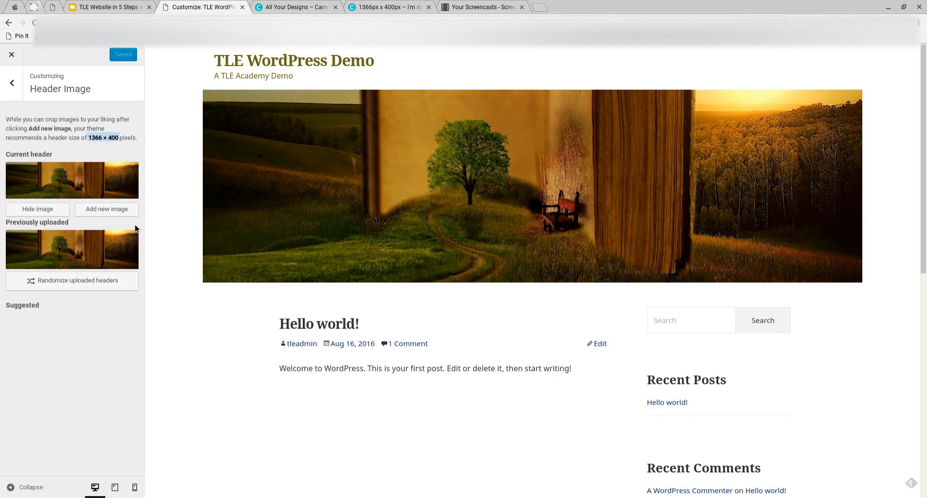
Add a new header image via Upload Files and open the file picker
{"action": "left_click", "coordinate": [105, 216]}
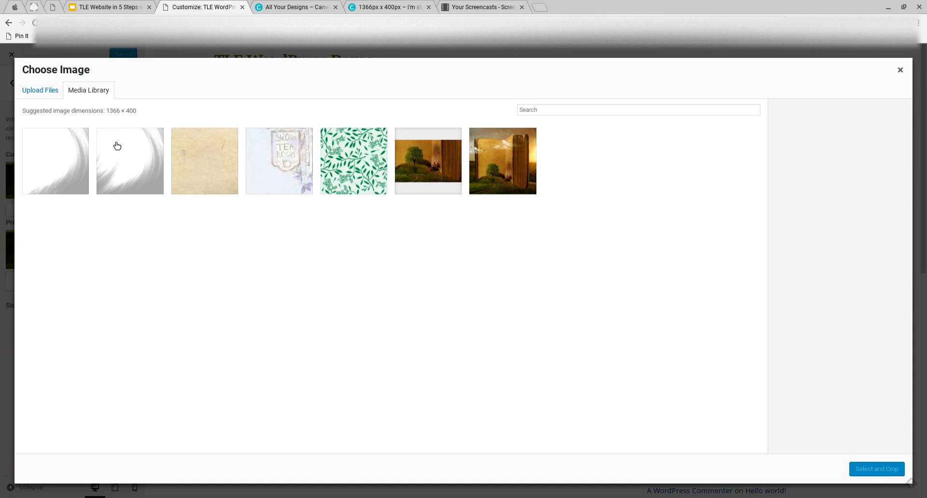
{"action": "left_click", "coordinate": [34, 91]}
{"action": "left_click", "coordinate": [446, 256]}
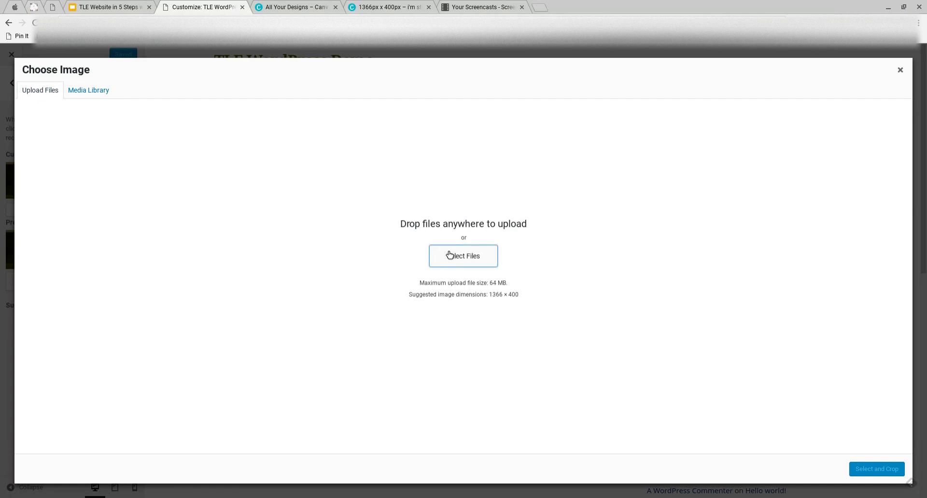
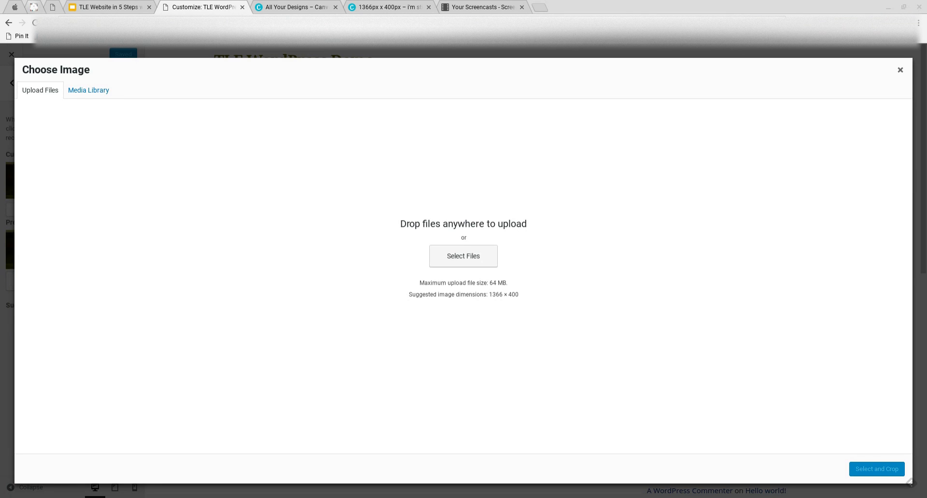
Start a header image upload with Select Files in the Choose Image dialog
{"action": "left_click", "coordinate": [675, 391]}
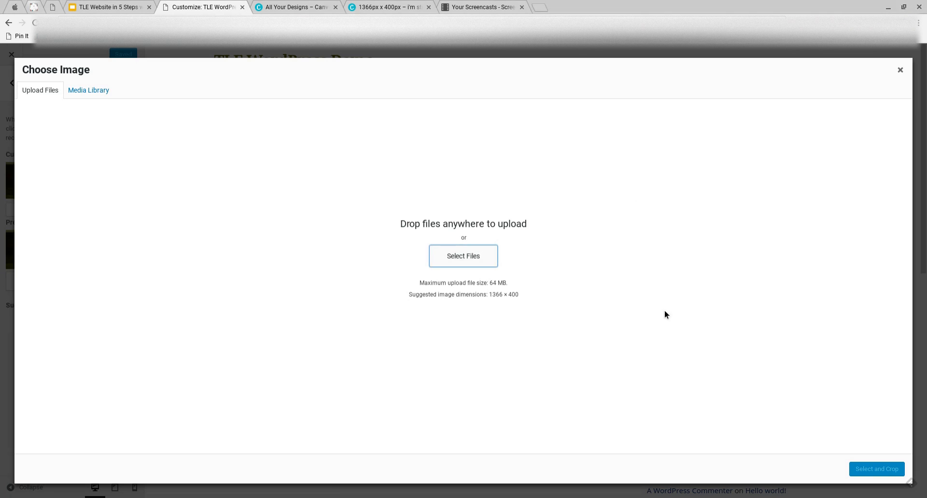
From the Canva '1366px x 400px' design, download page 2 only as Image: for Web (JPG)
{"action": "left_click", "coordinate": [384, 7]}
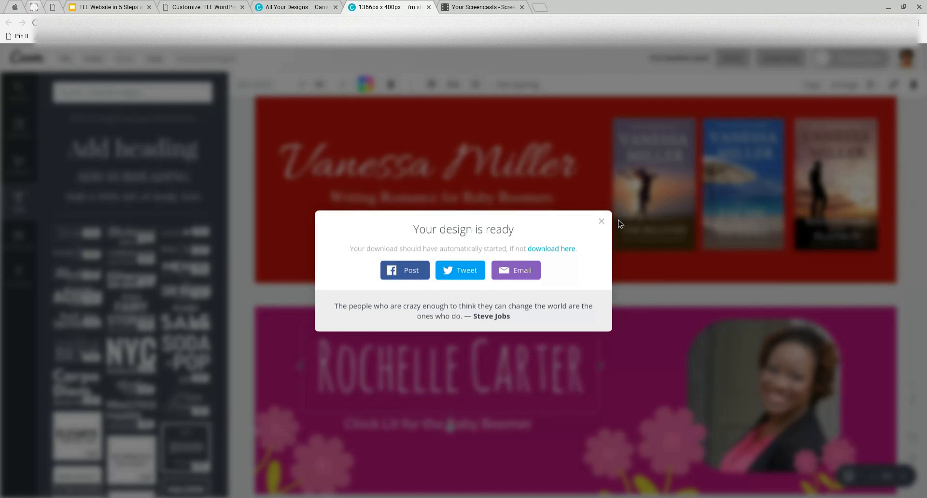
{"action": "left_click", "coordinate": [602, 222]}
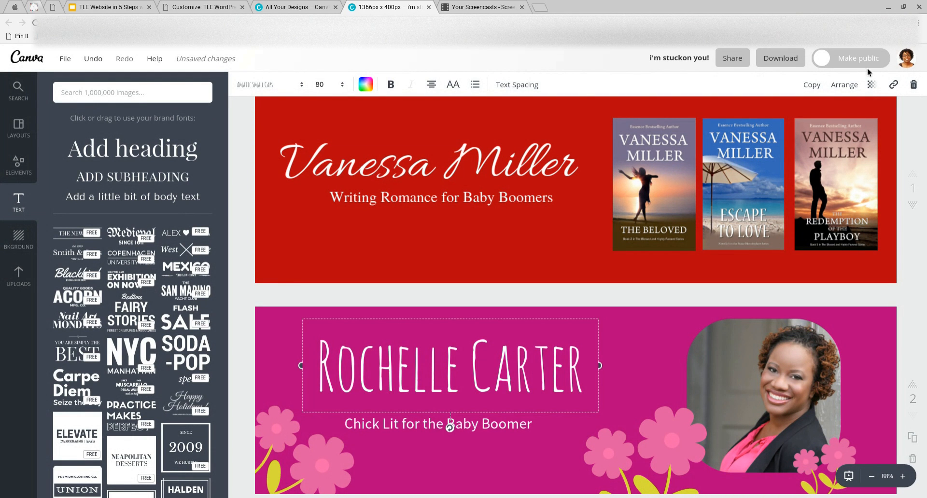
{"action": "left_click", "coordinate": [781, 59]}
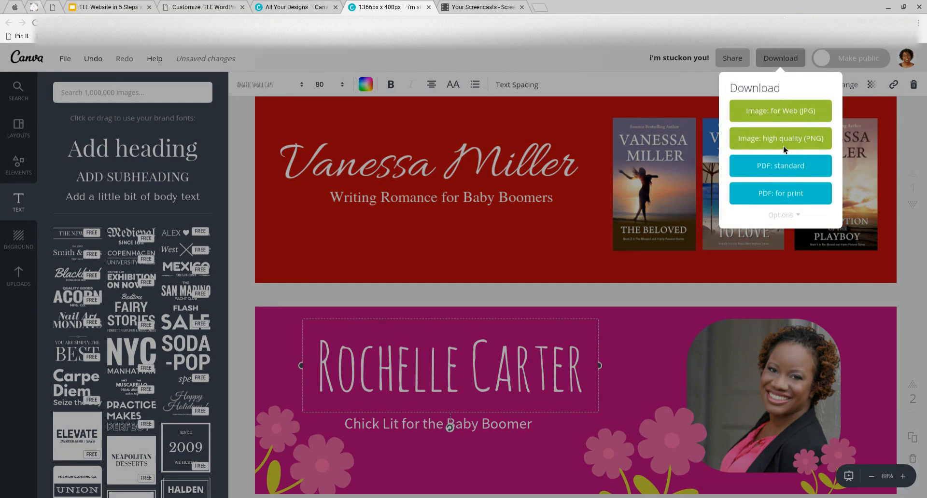
{"action": "left_click", "coordinate": [792, 215]}
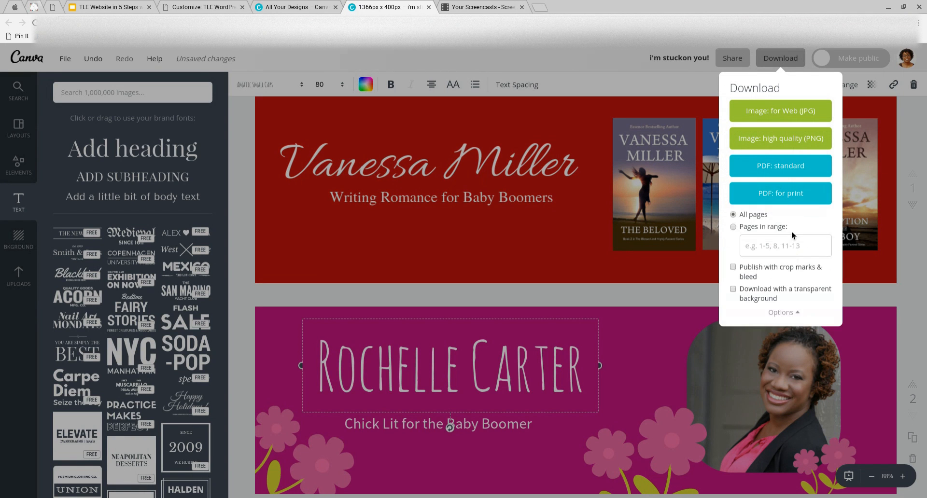
{"action": "left_click", "coordinate": [789, 249]}
{"action": "type", "text": "2"}
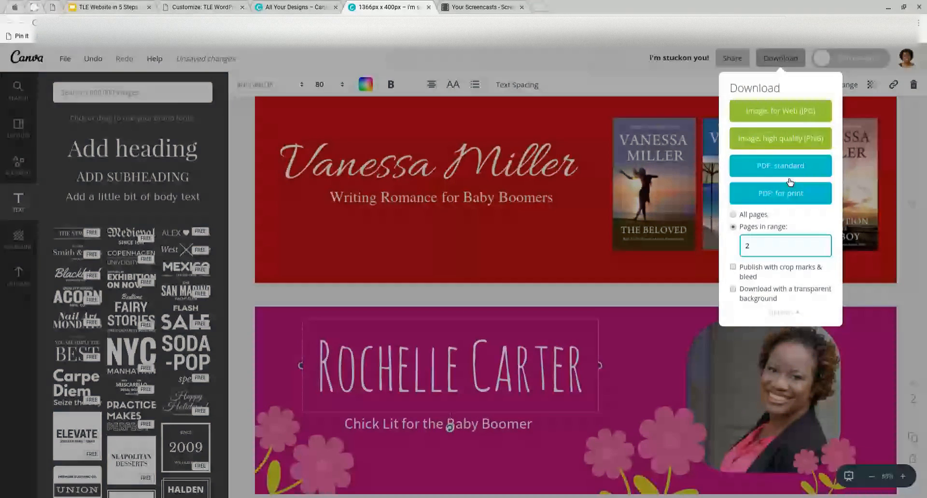
{"action": "left_click", "coordinate": [770, 116]}
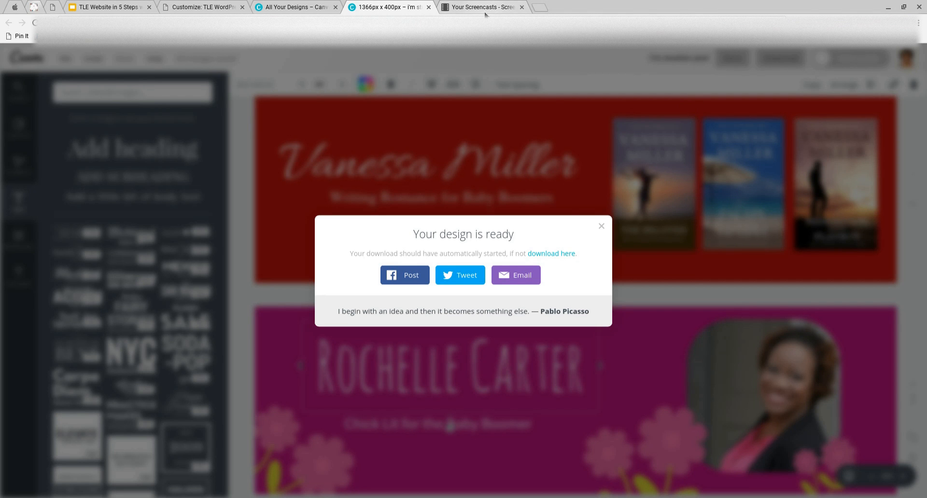
{"action": "left_click", "coordinate": [603, 226]}
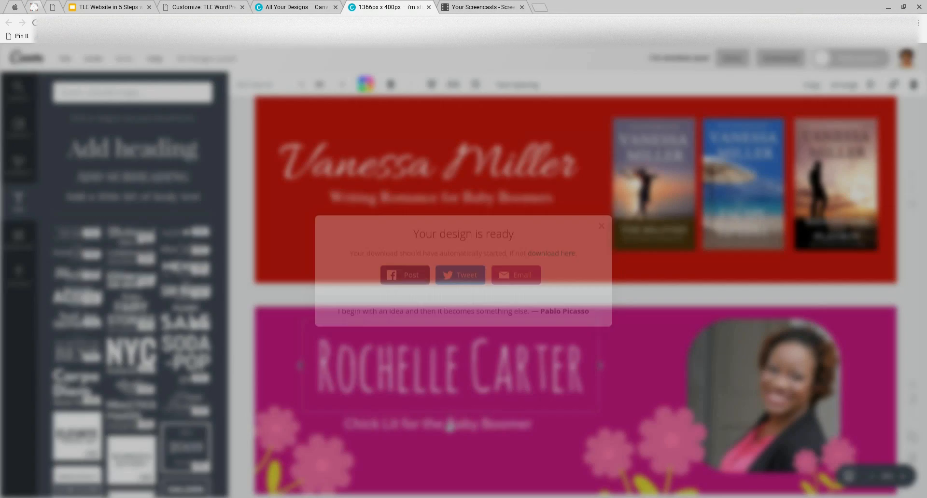
Upload Header.jpg, crop it, and make it the Customizer header image
{"action": "left_click", "coordinate": [209, 9]}
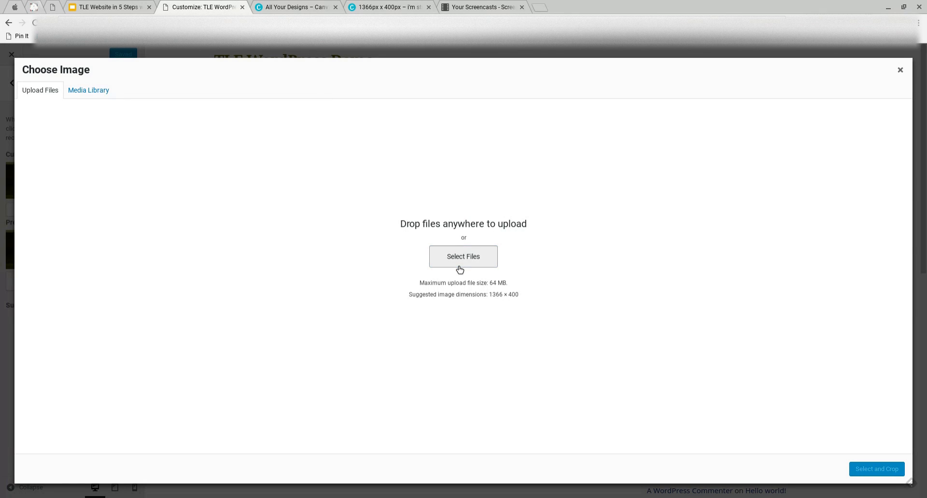
{"action": "left_click", "coordinate": [485, 267]}
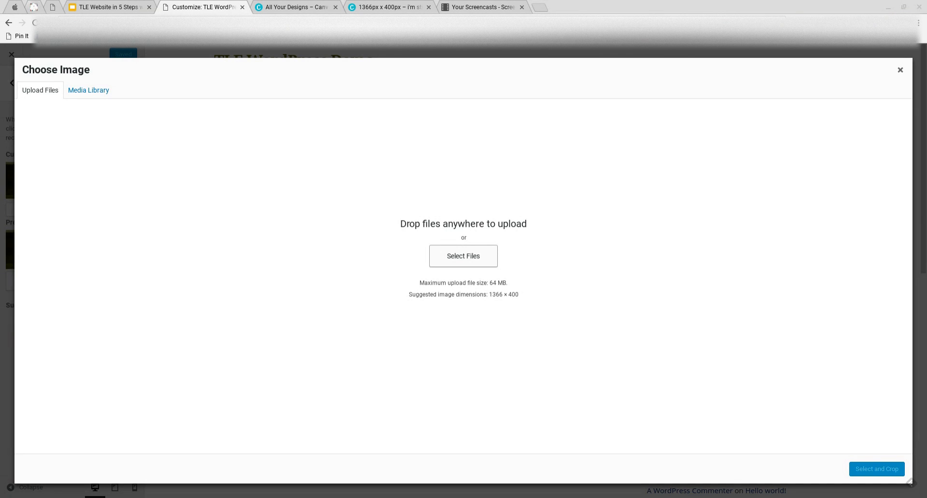
{"action": "left_click", "coordinate": [663, 385]}
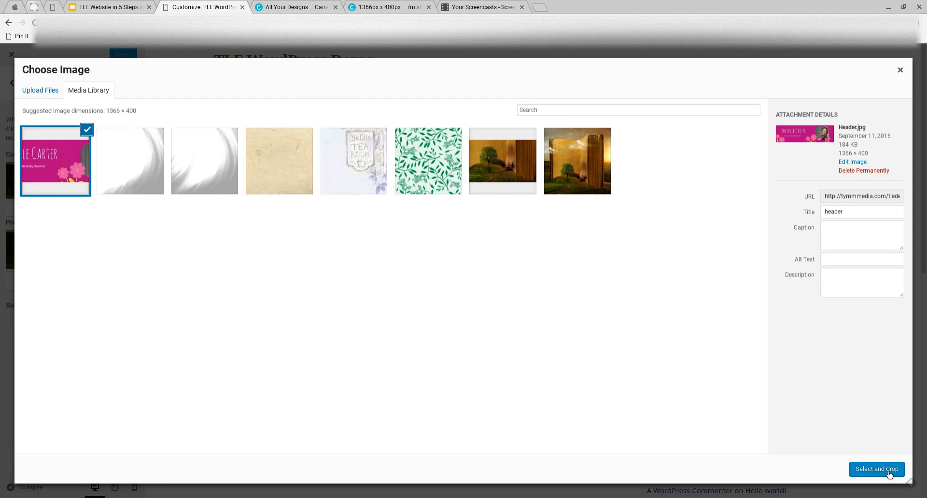
{"action": "left_click", "coordinate": [891, 475]}
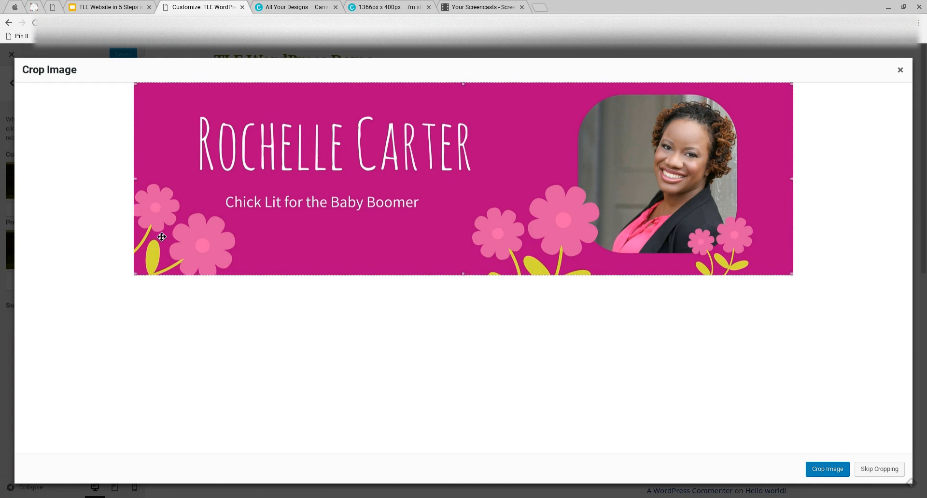
{"action": "left_click", "coordinate": [824, 469]}
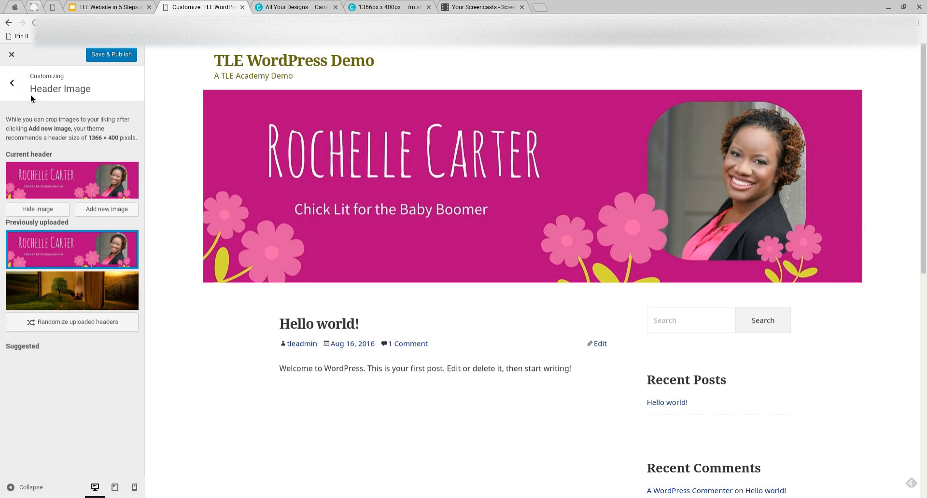
Uncheck Display Site Title and Tagline in Site Identity, then Save & Publish
{"action": "left_click", "coordinate": [12, 87]}
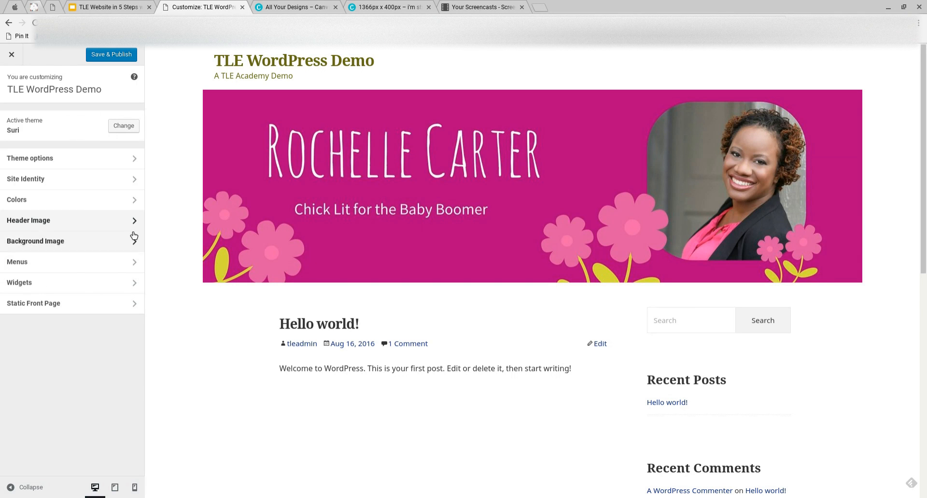
{"action": "left_click", "coordinate": [109, 179]}
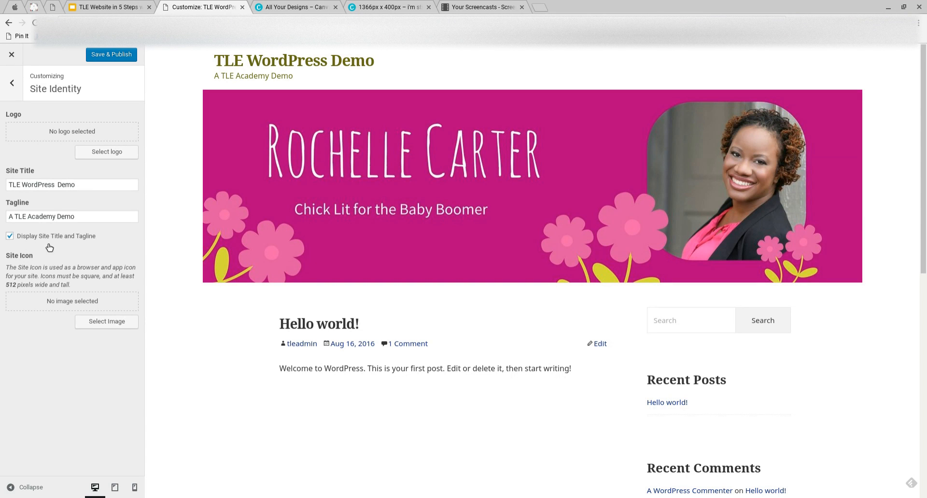
{"action": "left_click", "coordinate": [10, 236]}
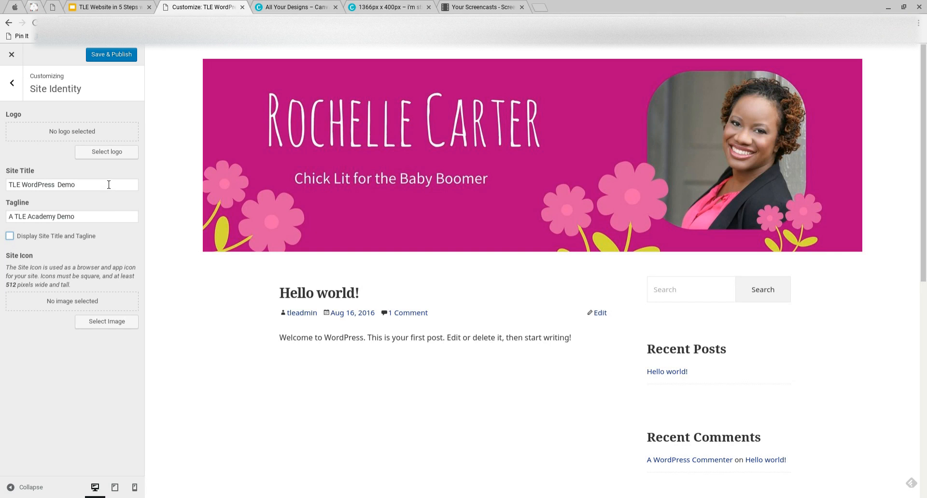
{"action": "left_click", "coordinate": [13, 85]}
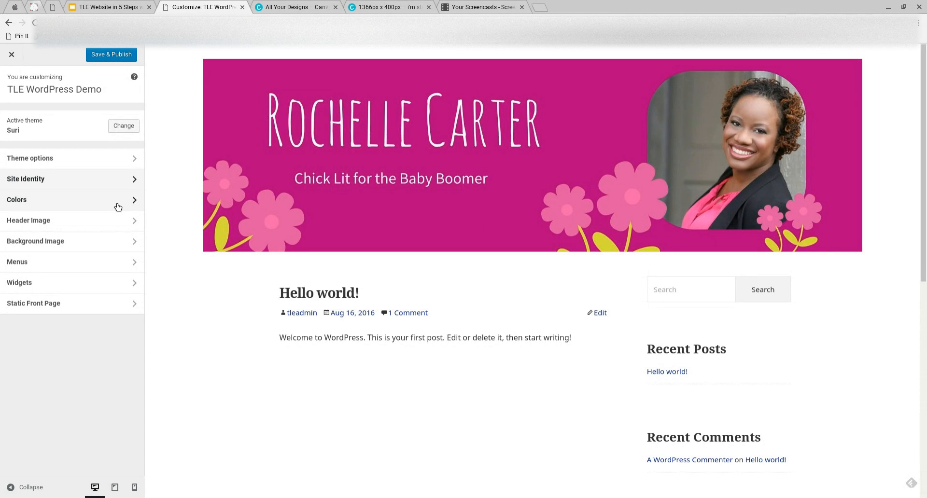
{"action": "left_click", "coordinate": [125, 57]}
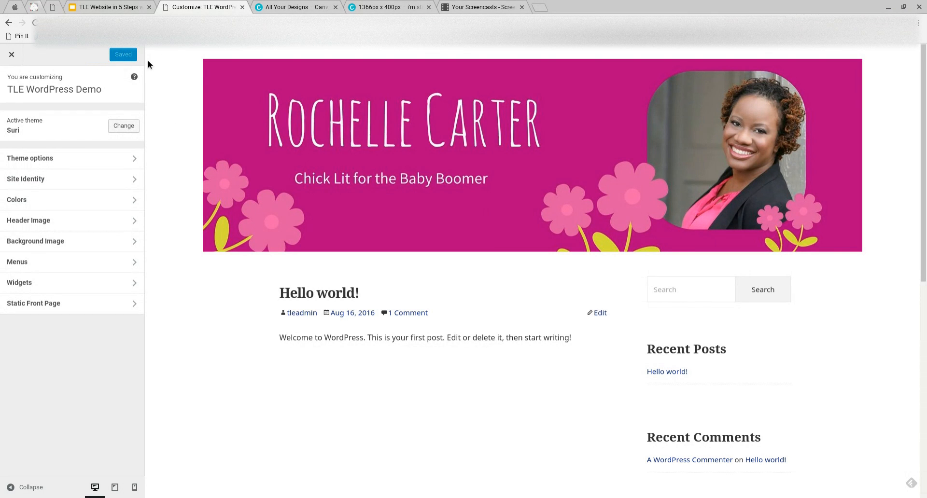